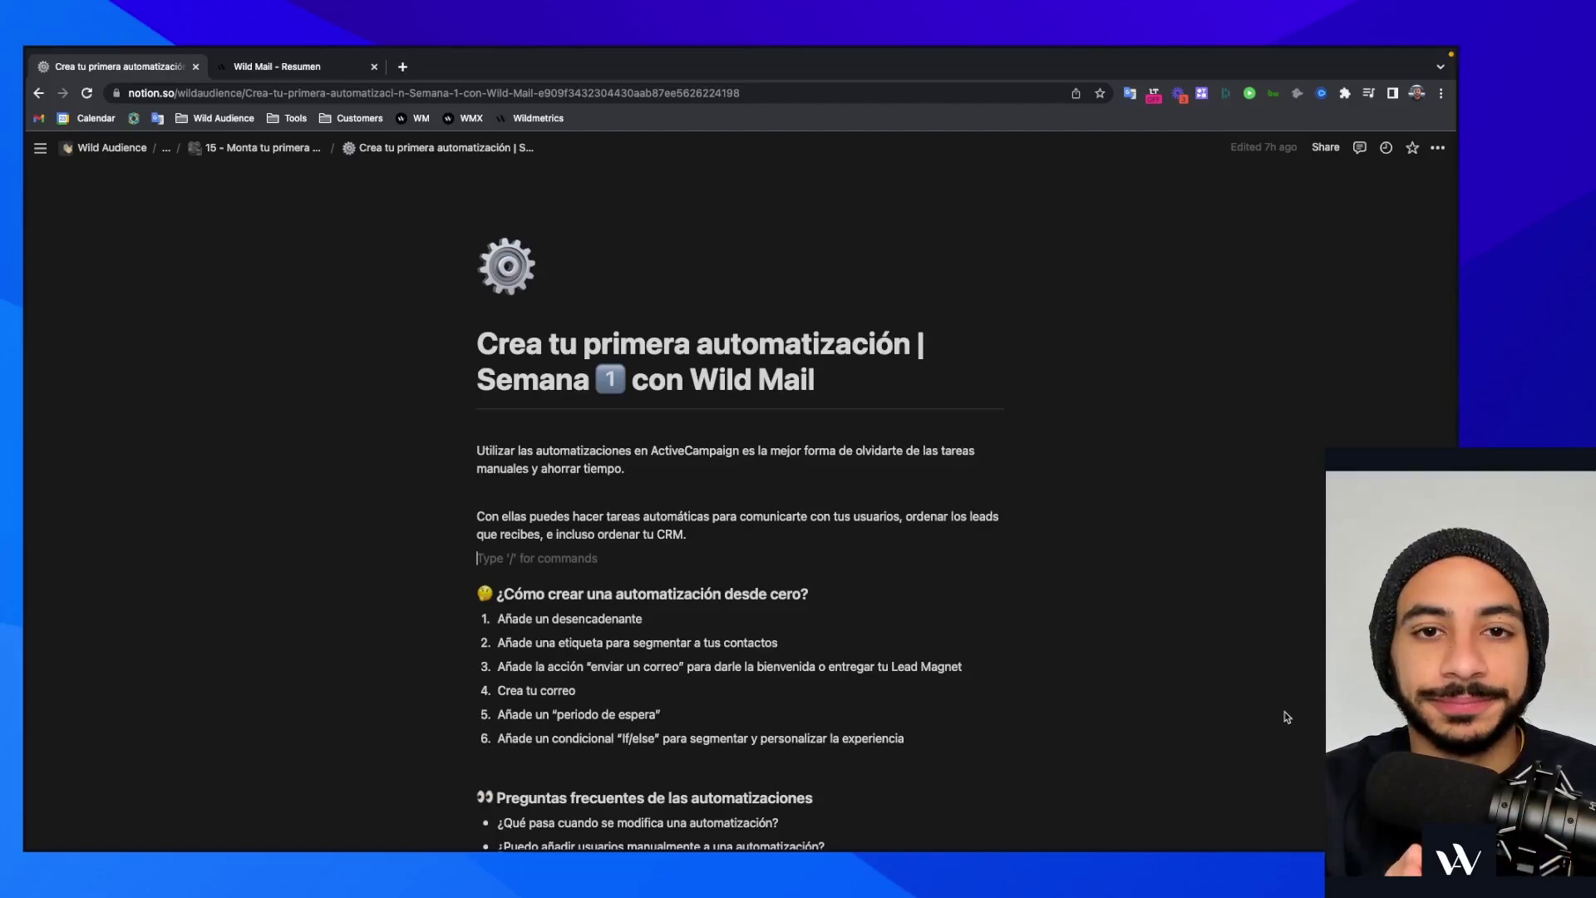
# Switch to the Wild Mail account and open the list of automations to look through the existing ones
pyautogui.hotkey('ctrl', 'Tab')
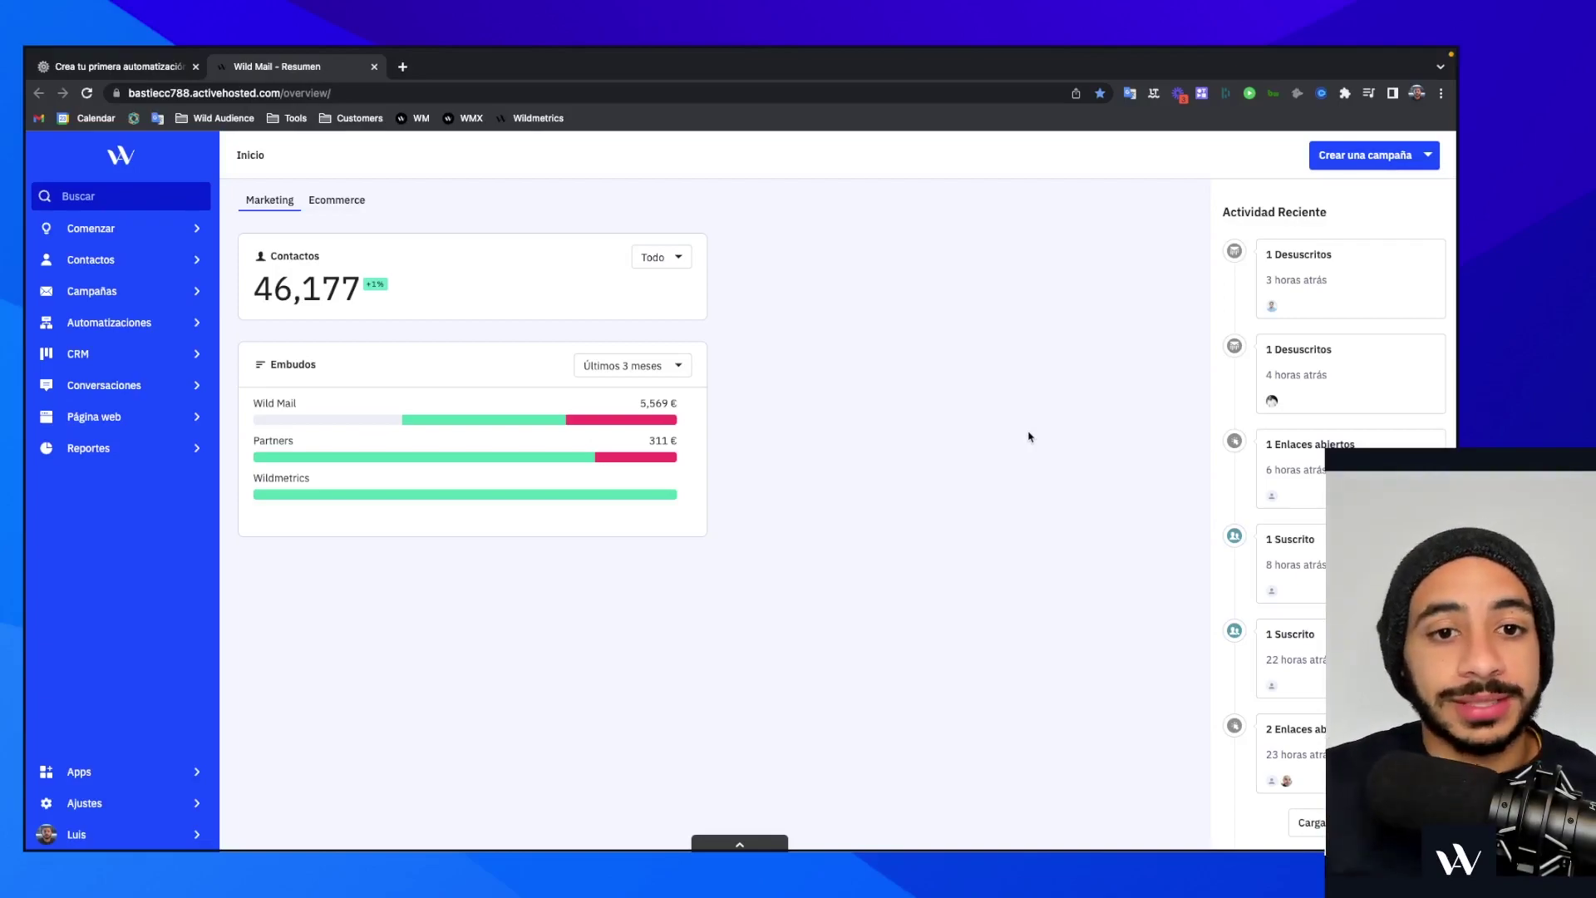
pyautogui.moveTo(293, 239)
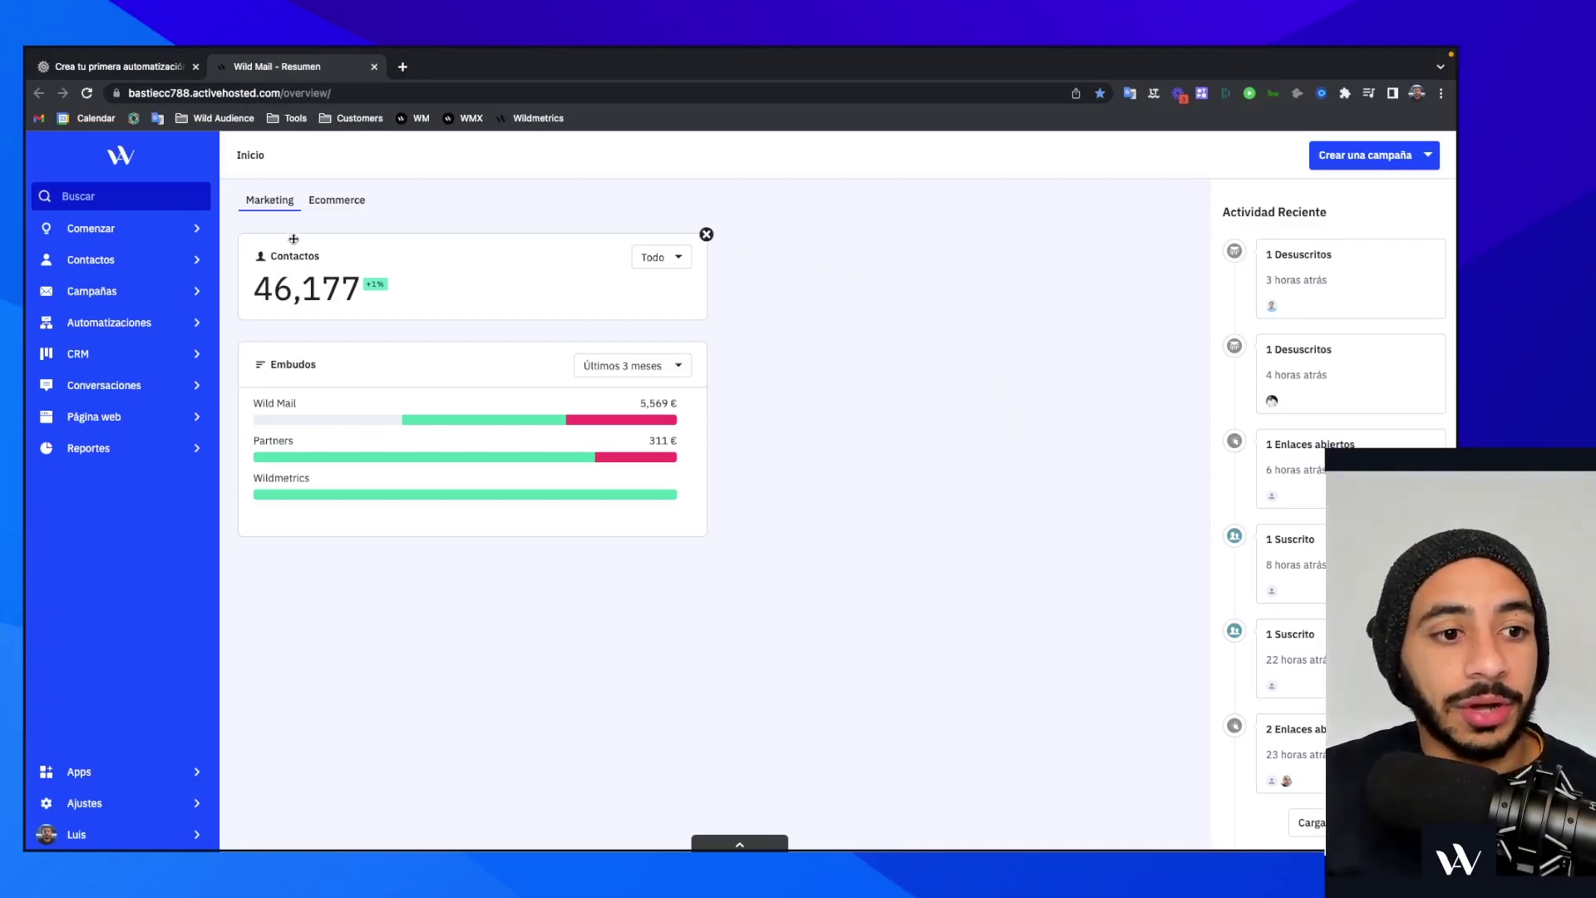
pyautogui.click(123, 323)
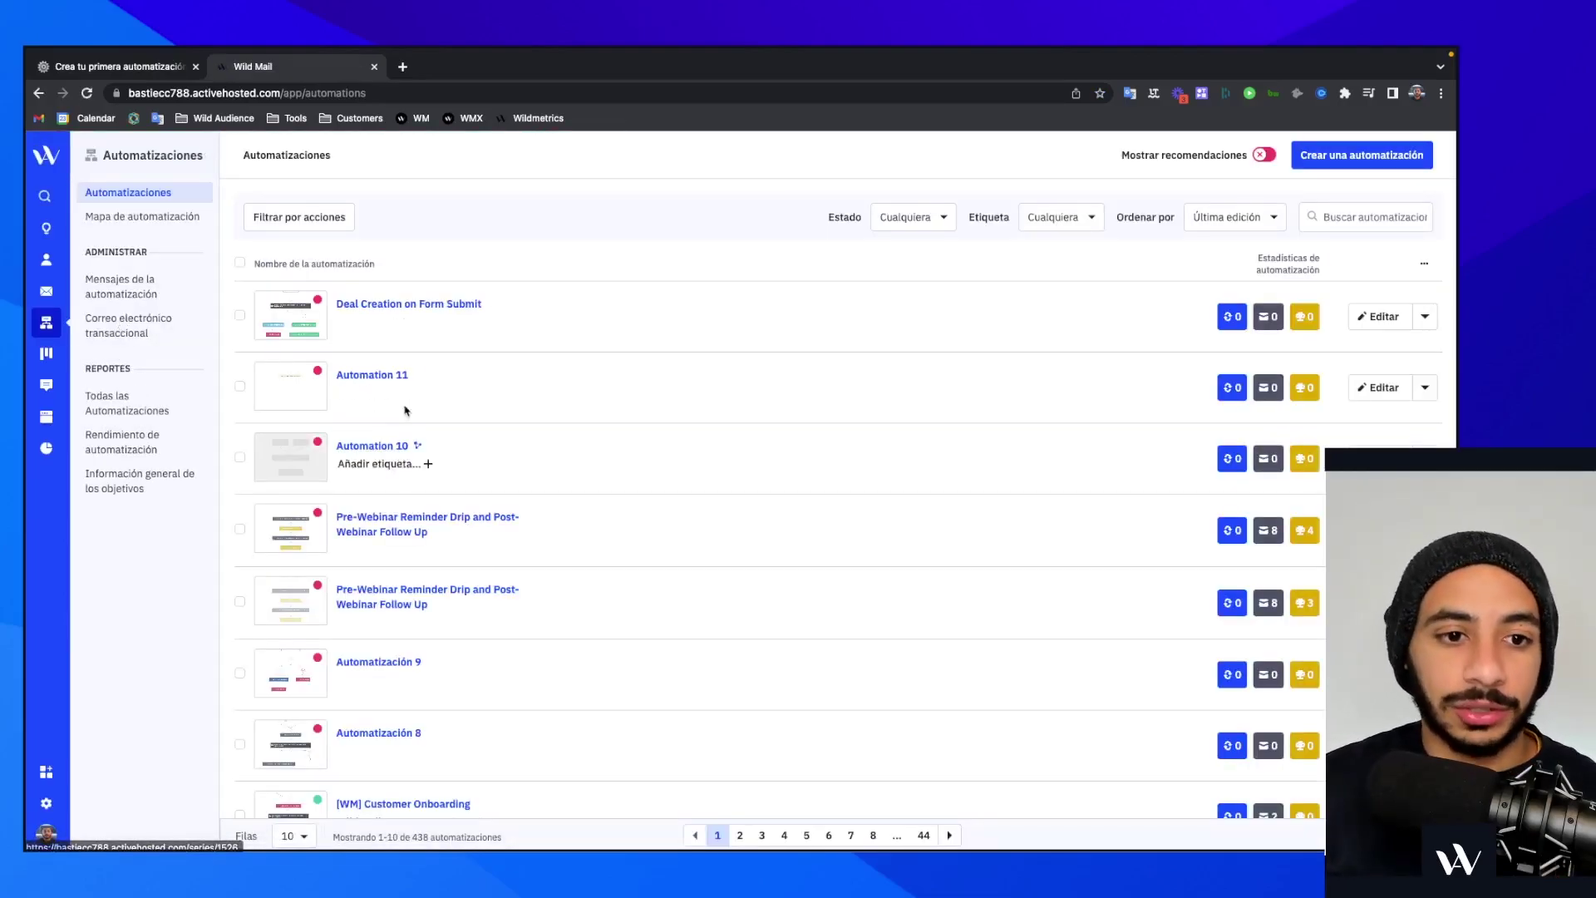
pyautogui.scroll(-3, 498, 366)
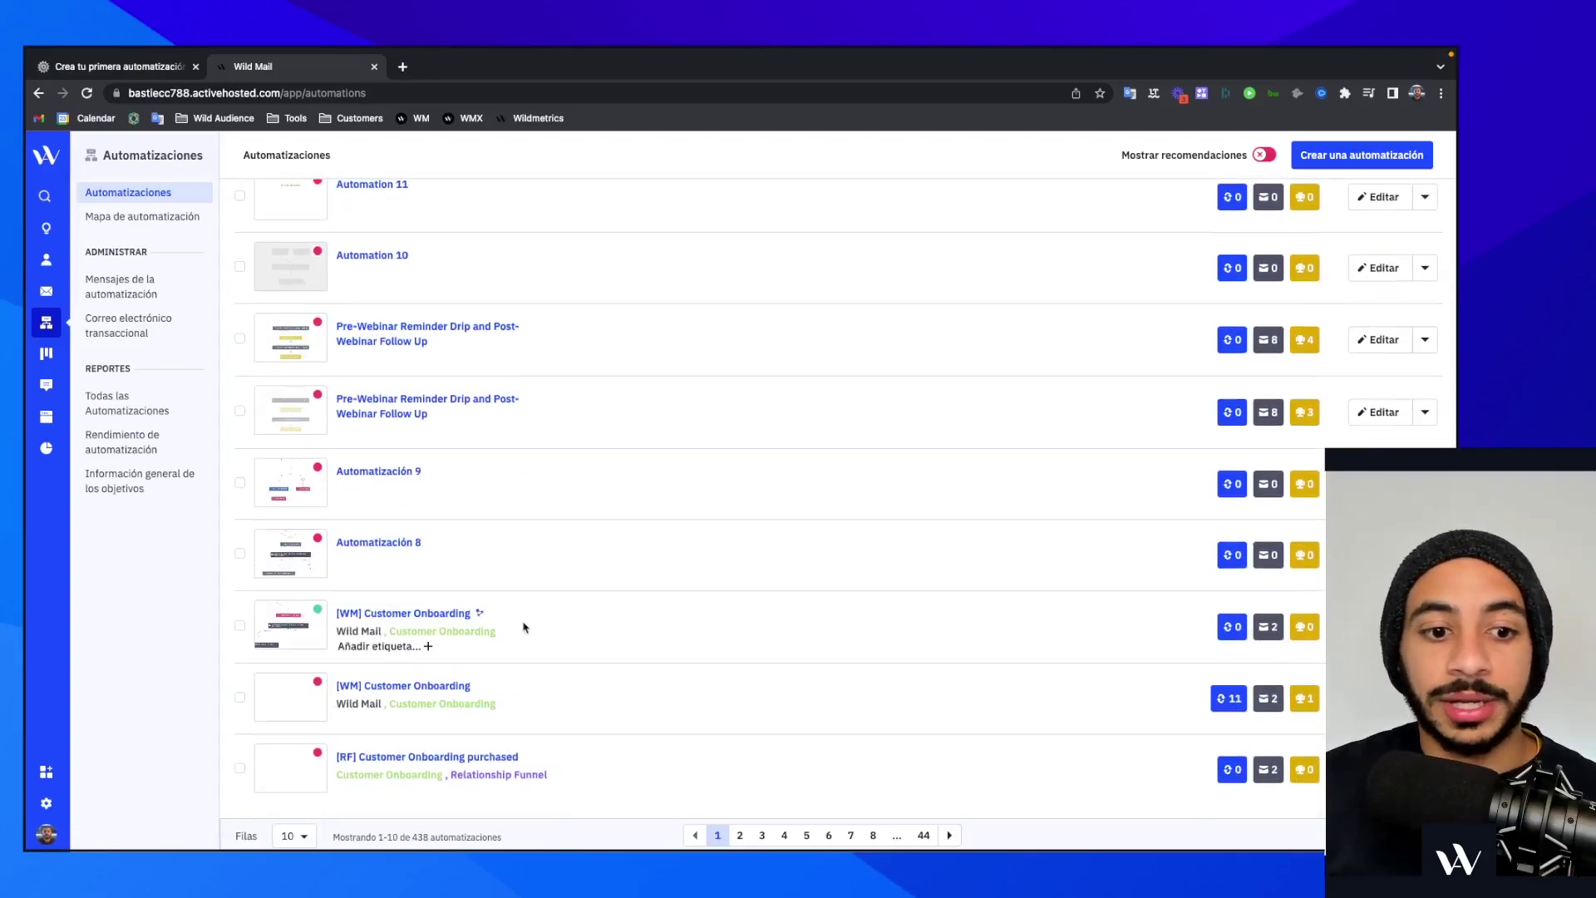
pyautogui.scroll(3, 524, 626)
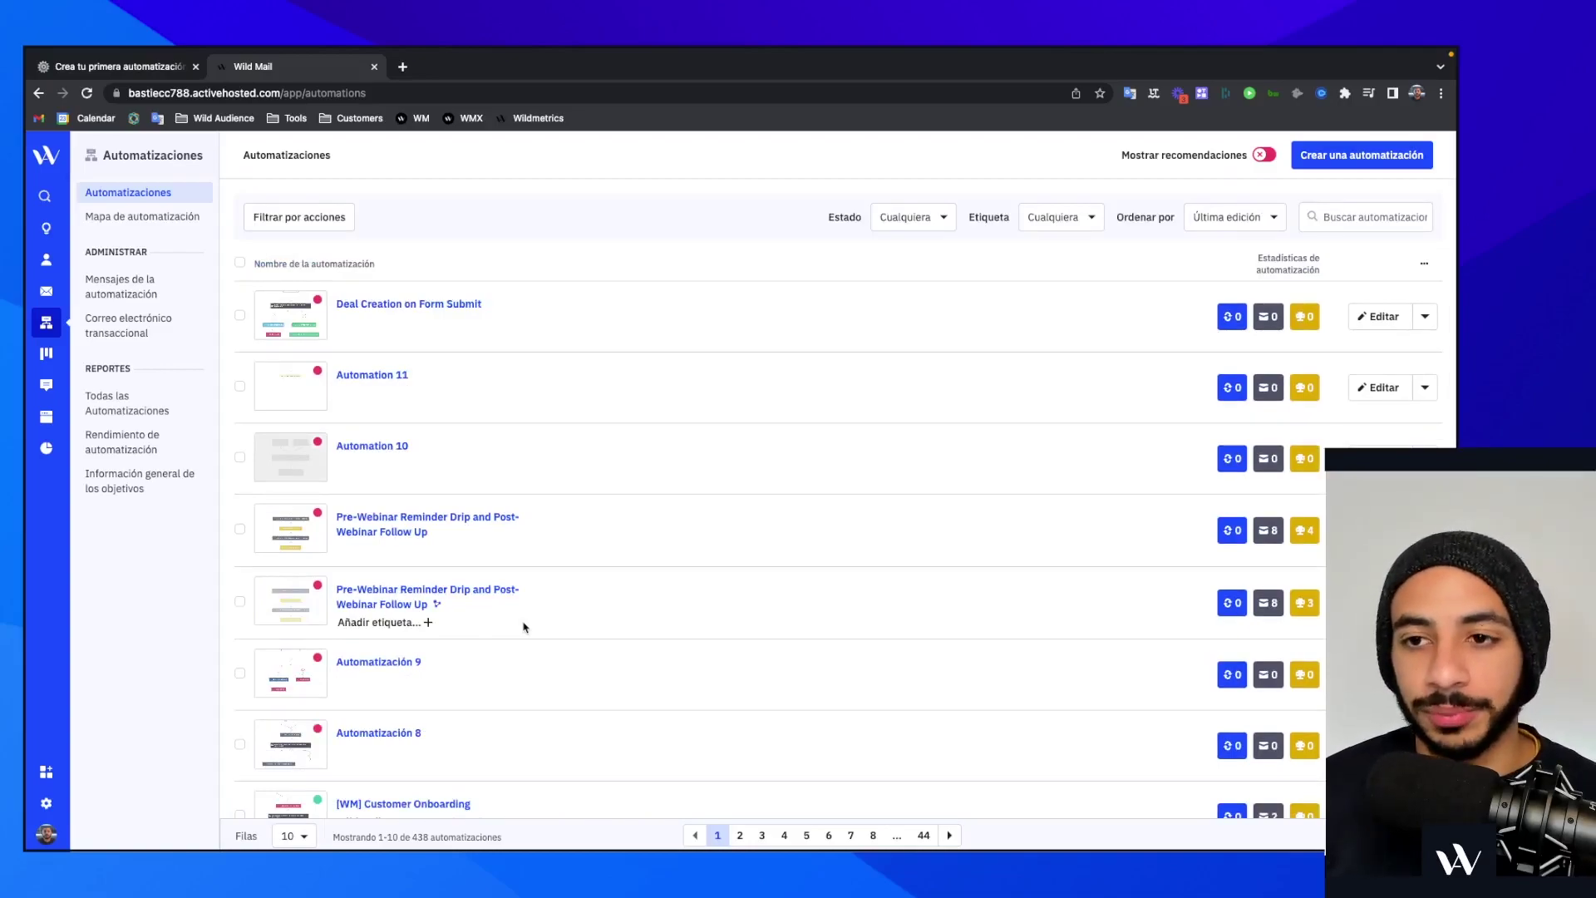
# Create a new automation from scratch using the "Empezar desde el principio" recipe
pyautogui.click(1375, 153)
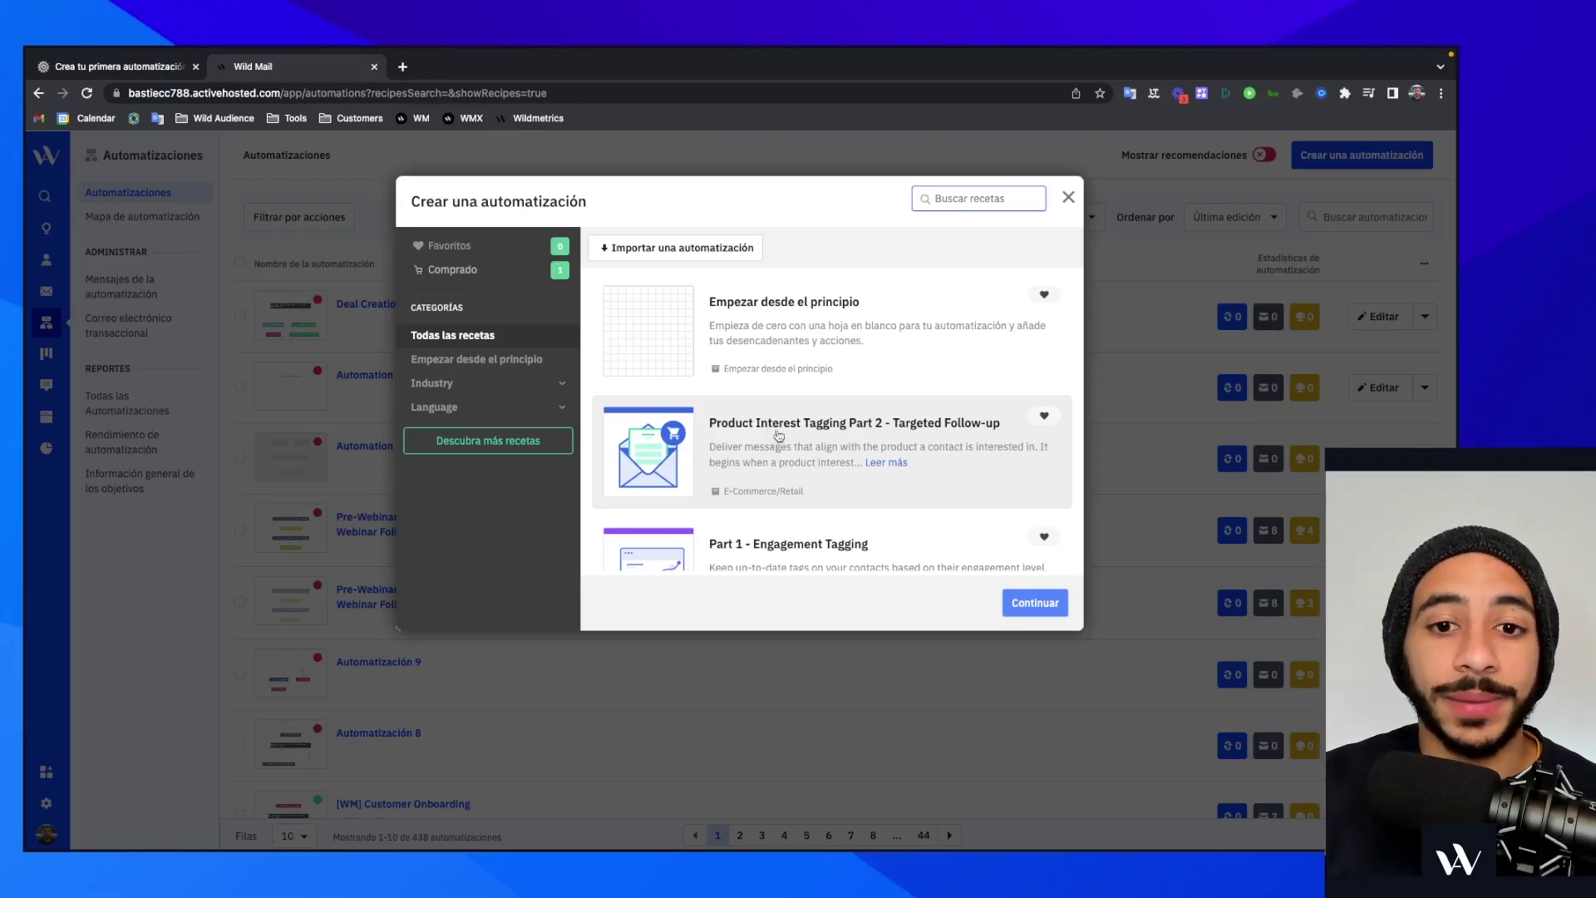
pyautogui.click(731, 370)
pyautogui.click(1016, 605)
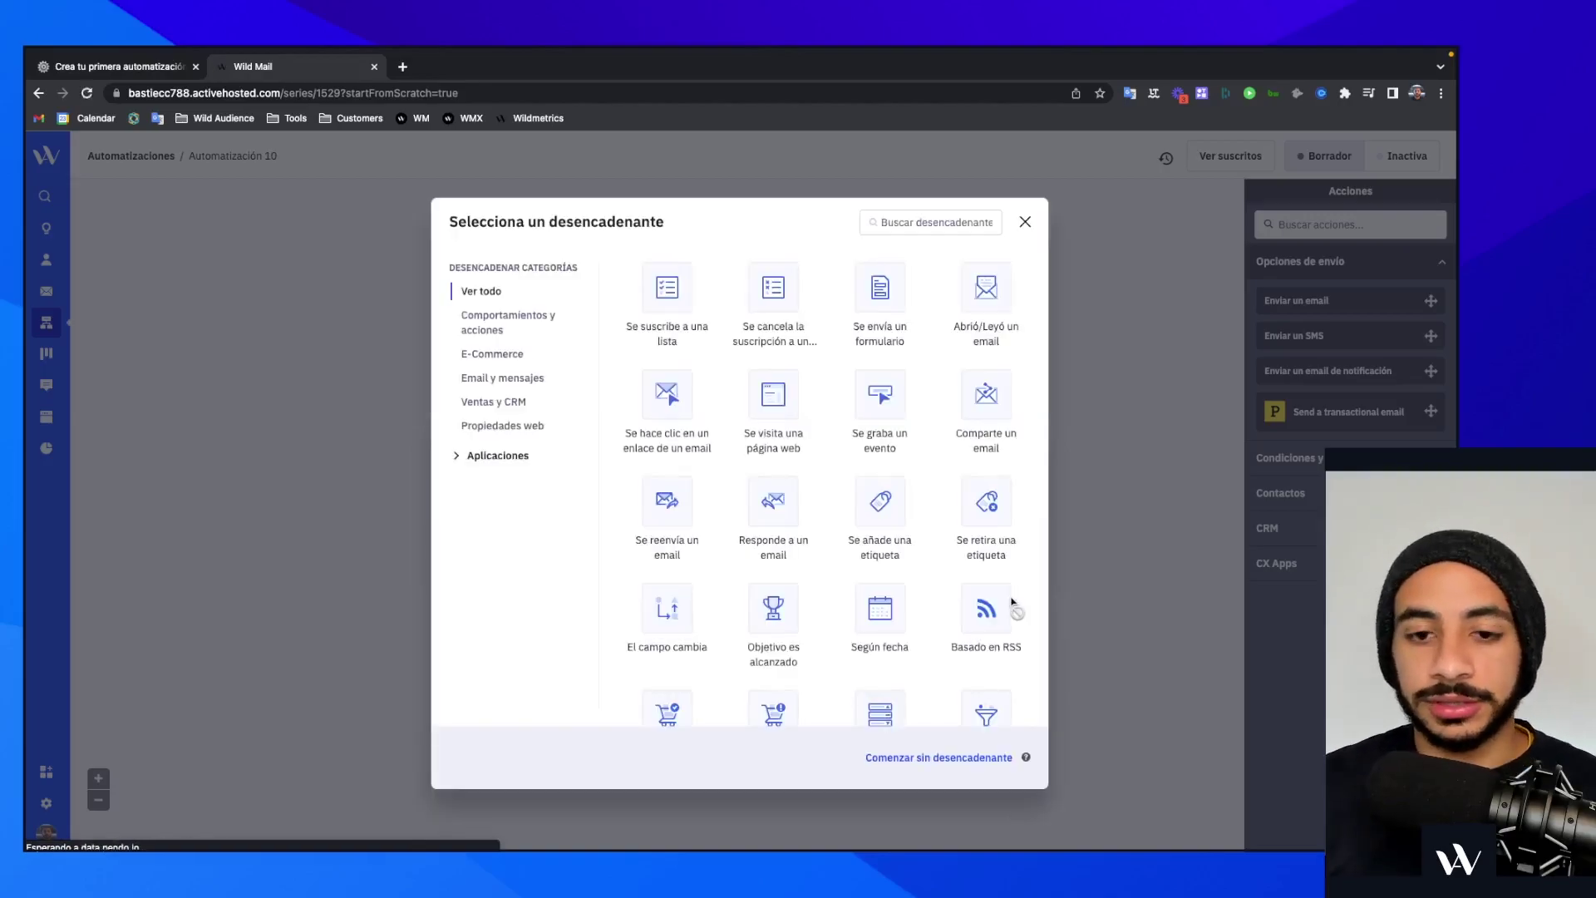
# Examine the available automation triggers, from form, tag and date events to purchase, deal and app integration events
pyautogui.scroll(-2, 835, 484)
pyautogui.scroll(-4, 835, 484)
pyautogui.scroll(6, 835, 484)
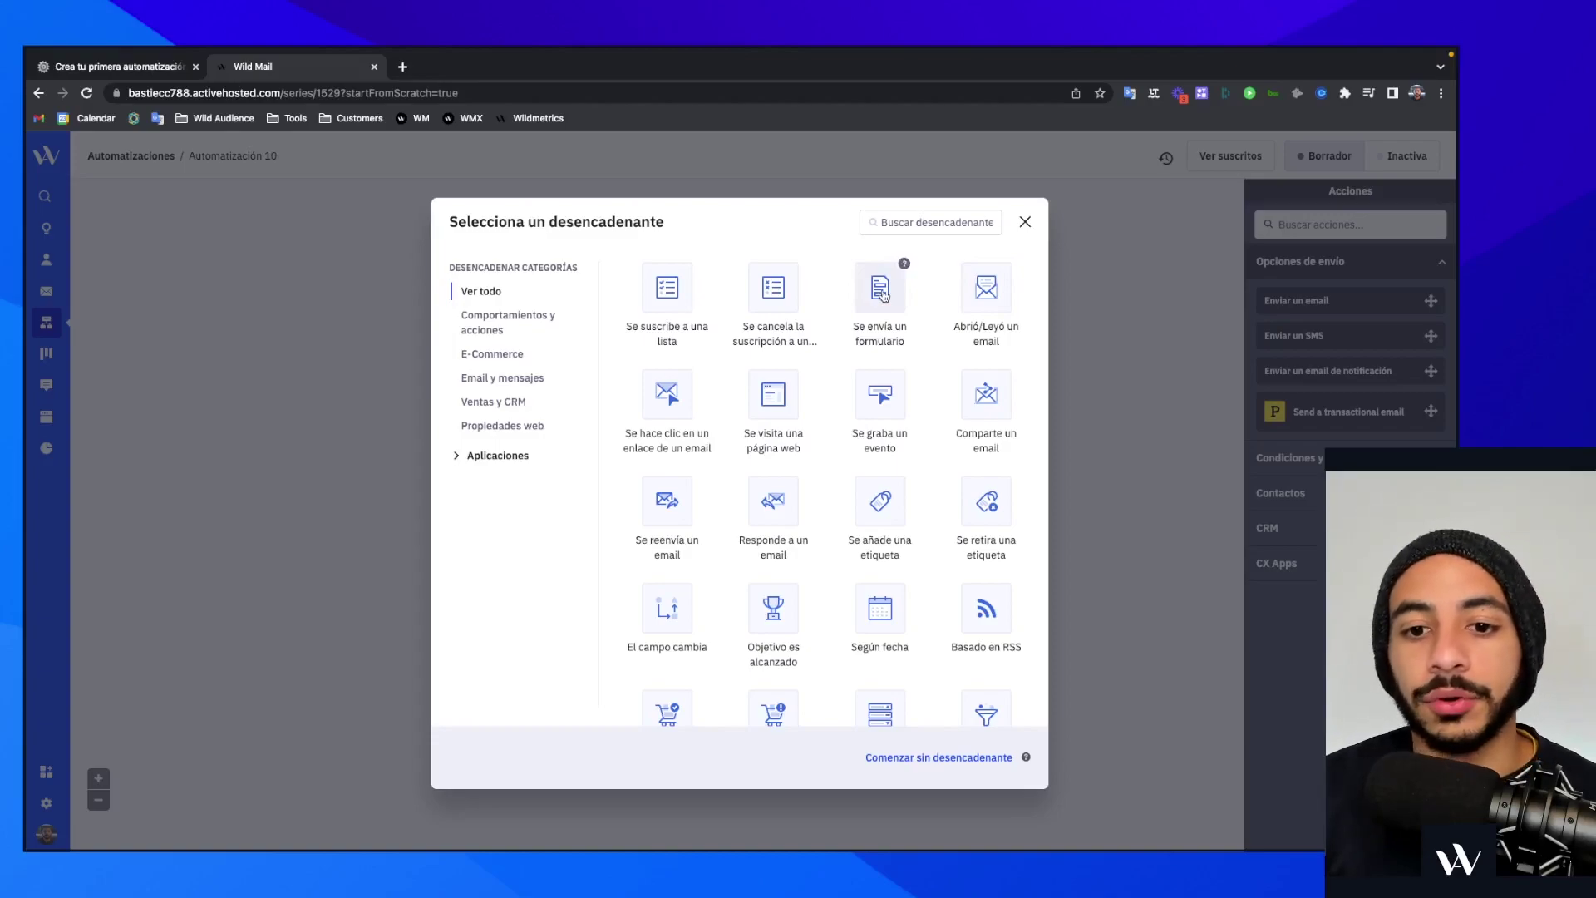
pyautogui.scroll(-3, 871, 399)
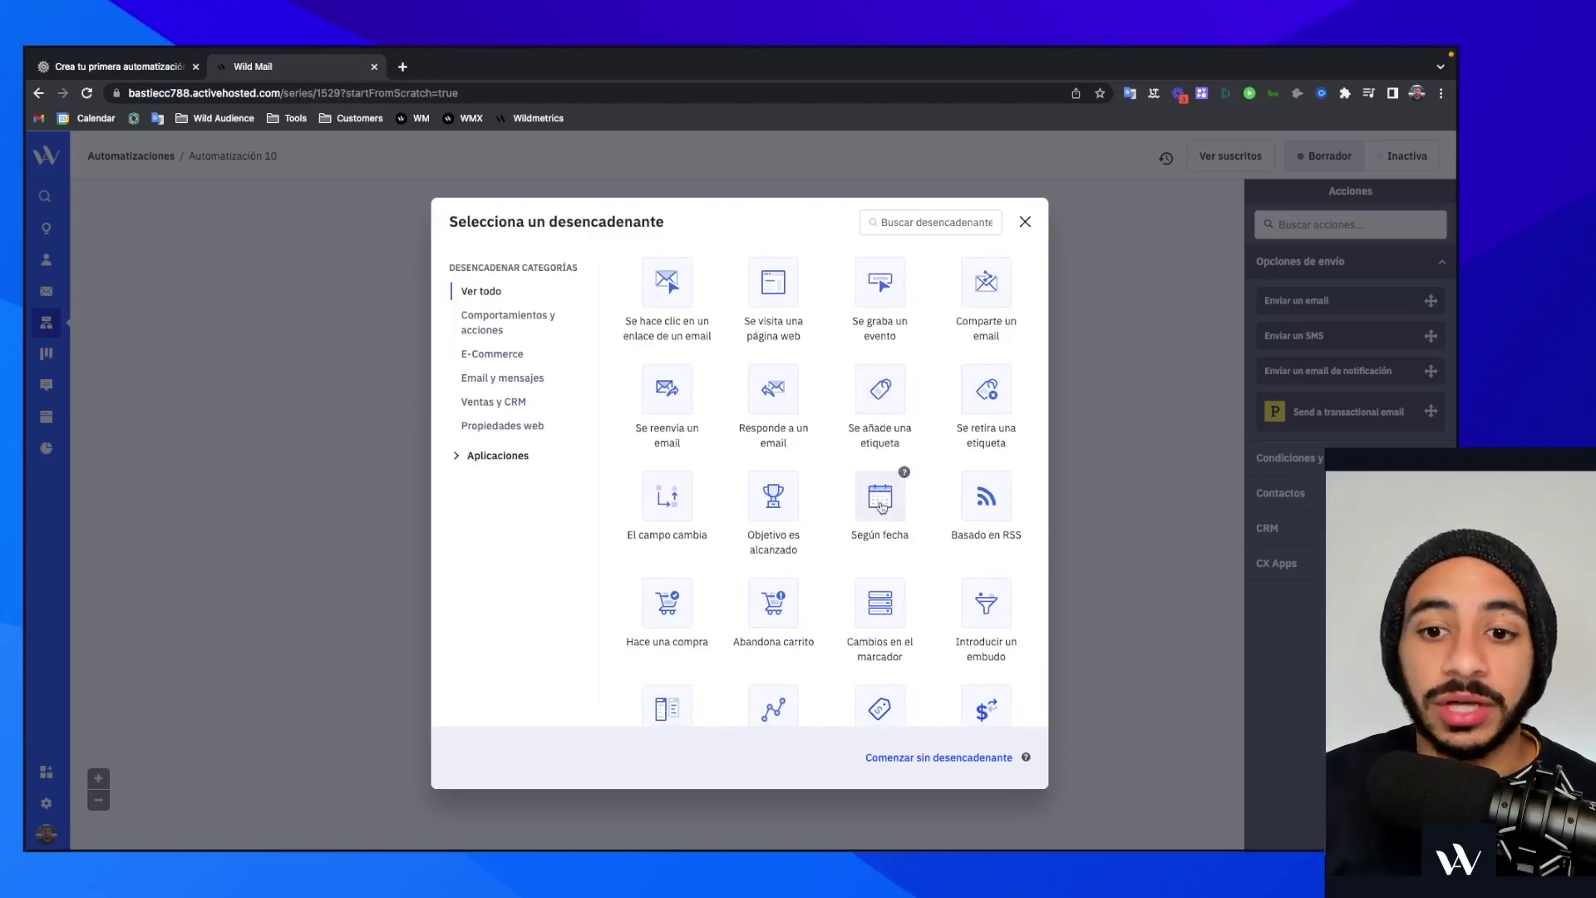
pyautogui.scroll(-1, 880, 498)
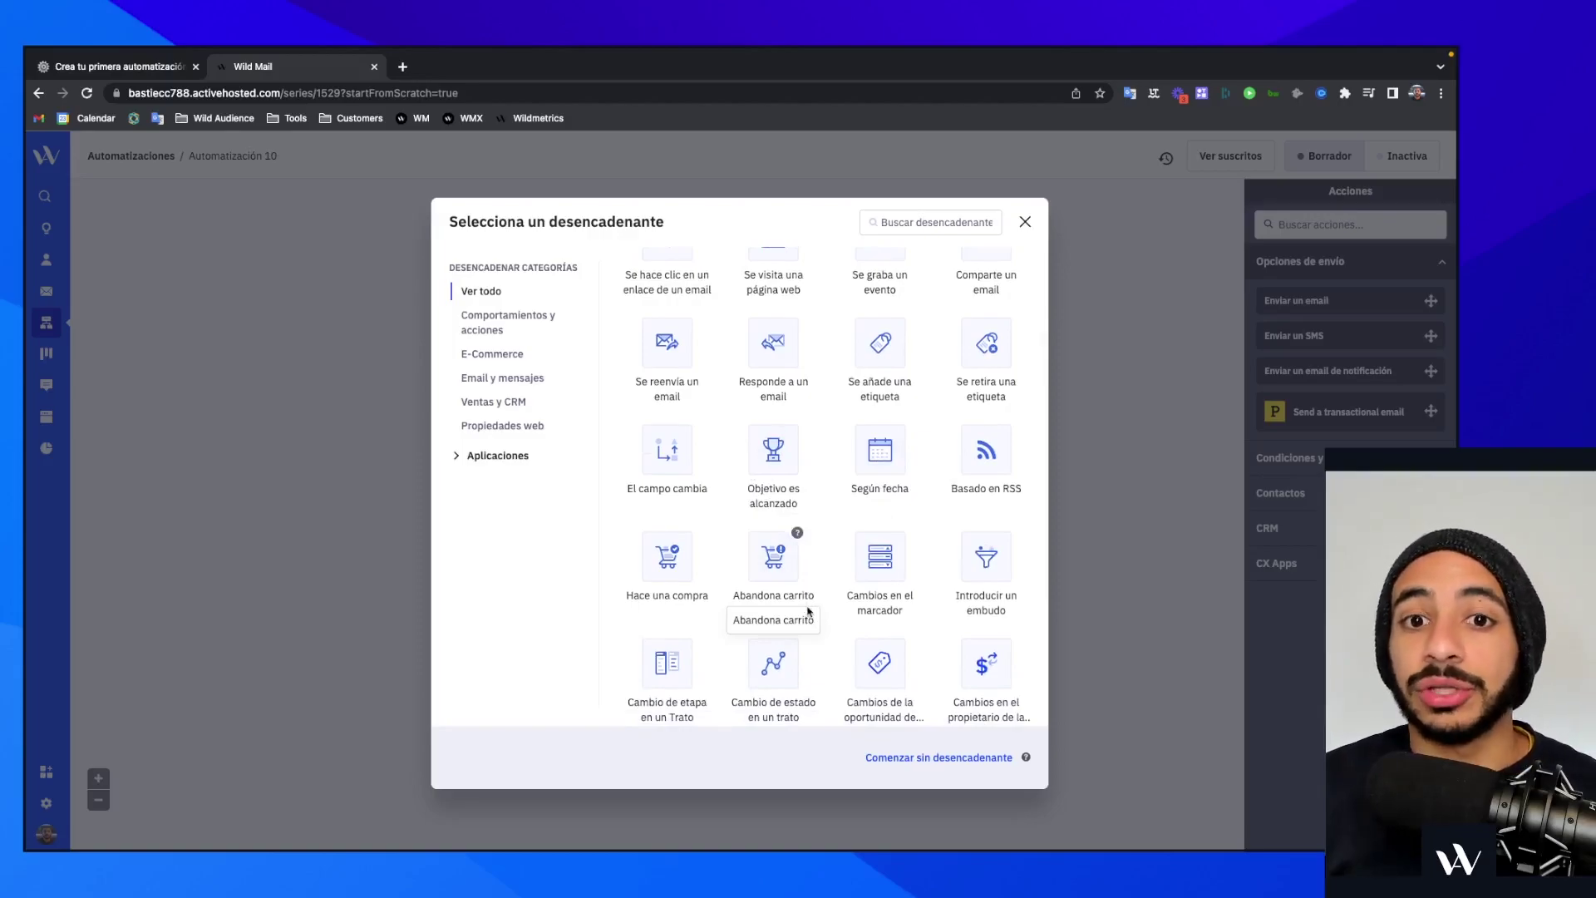
pyautogui.scroll(-2, 792, 571)
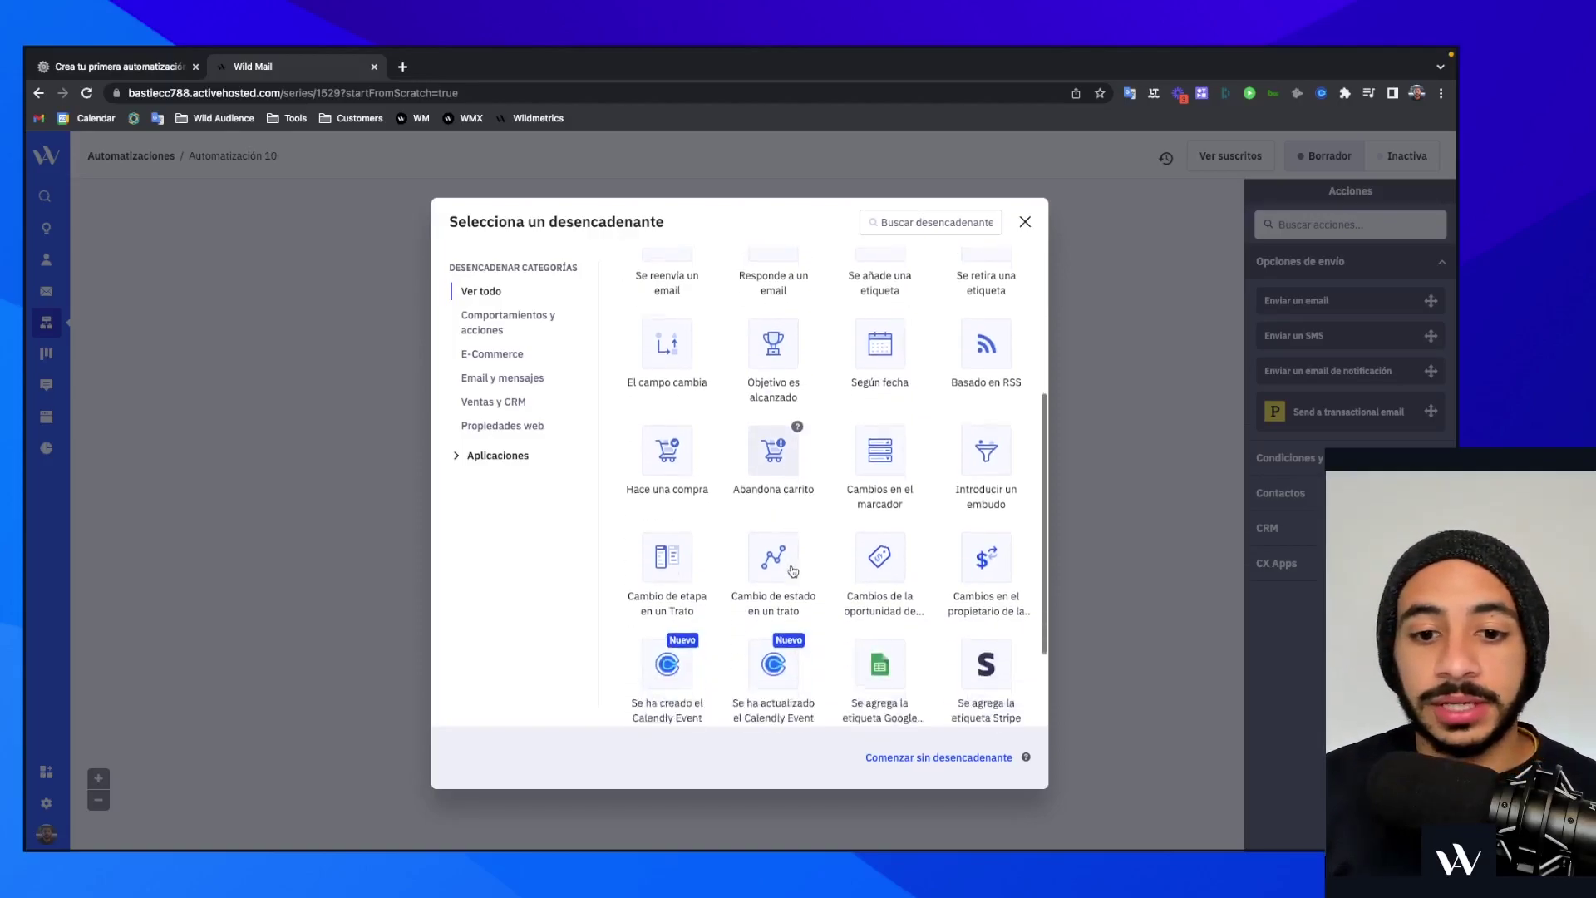
pyautogui.scroll(-1, 881, 499)
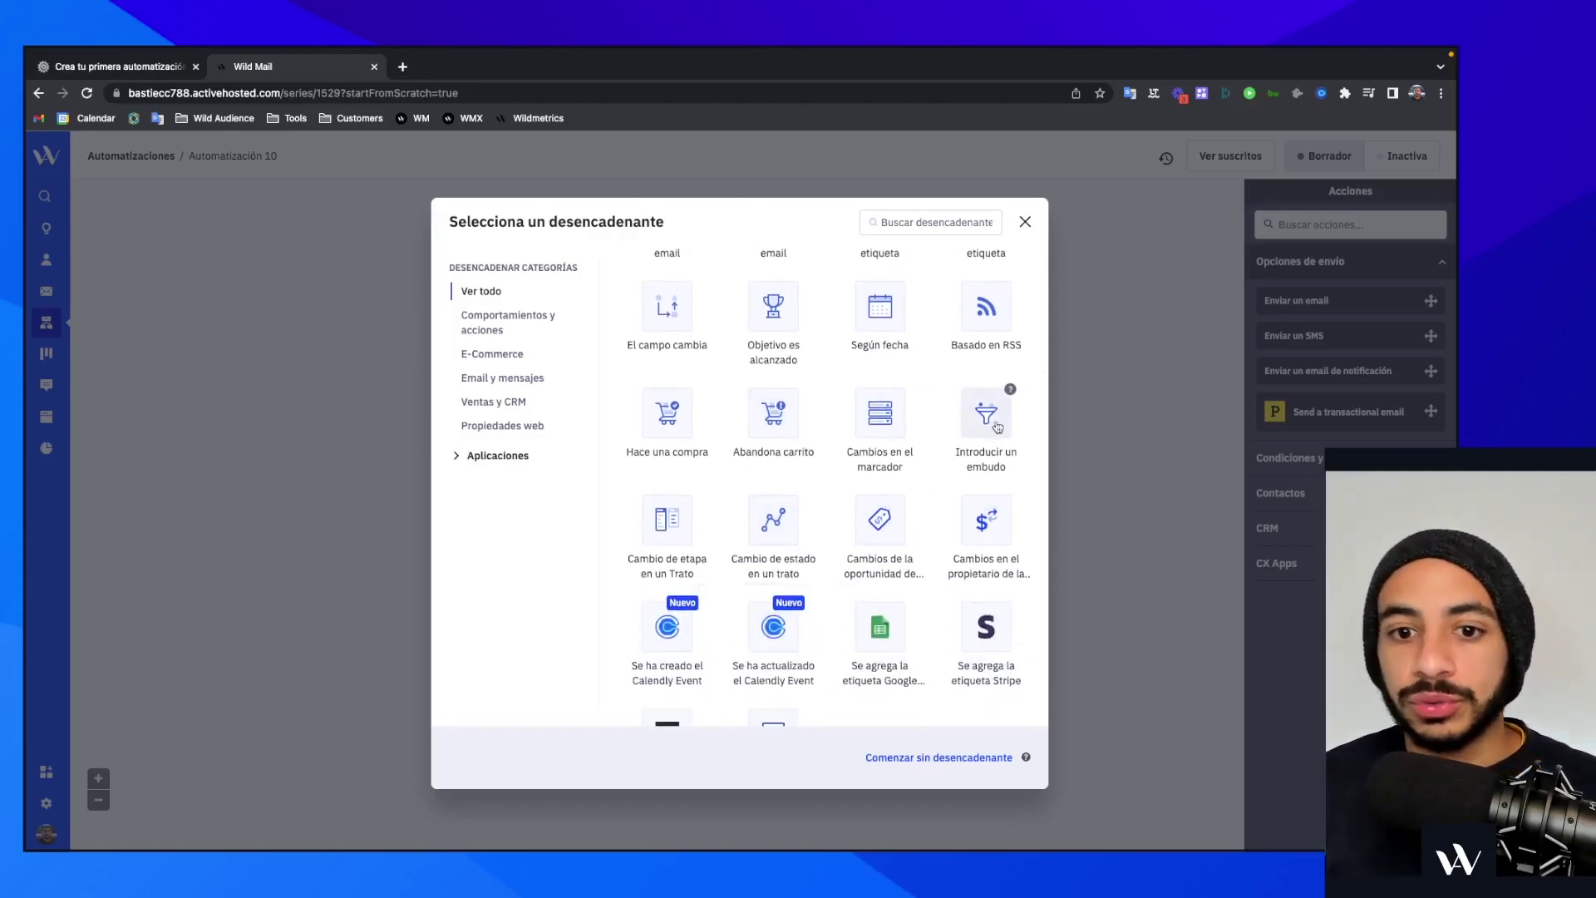
pyautogui.scroll(-2, 996, 428)
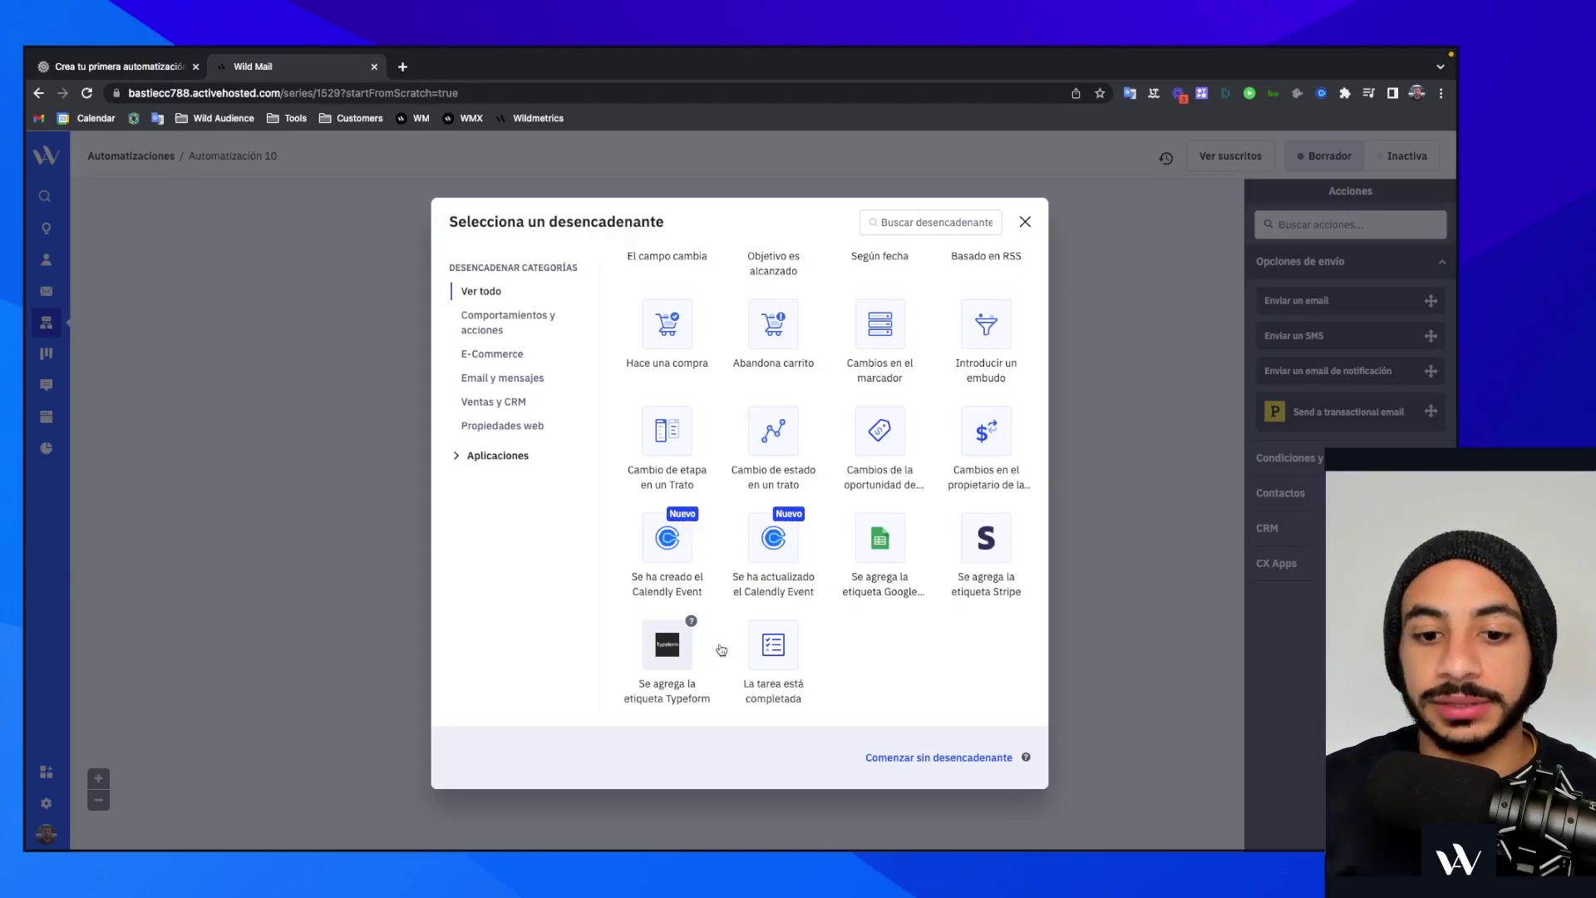
pyautogui.scroll(5, 896, 657)
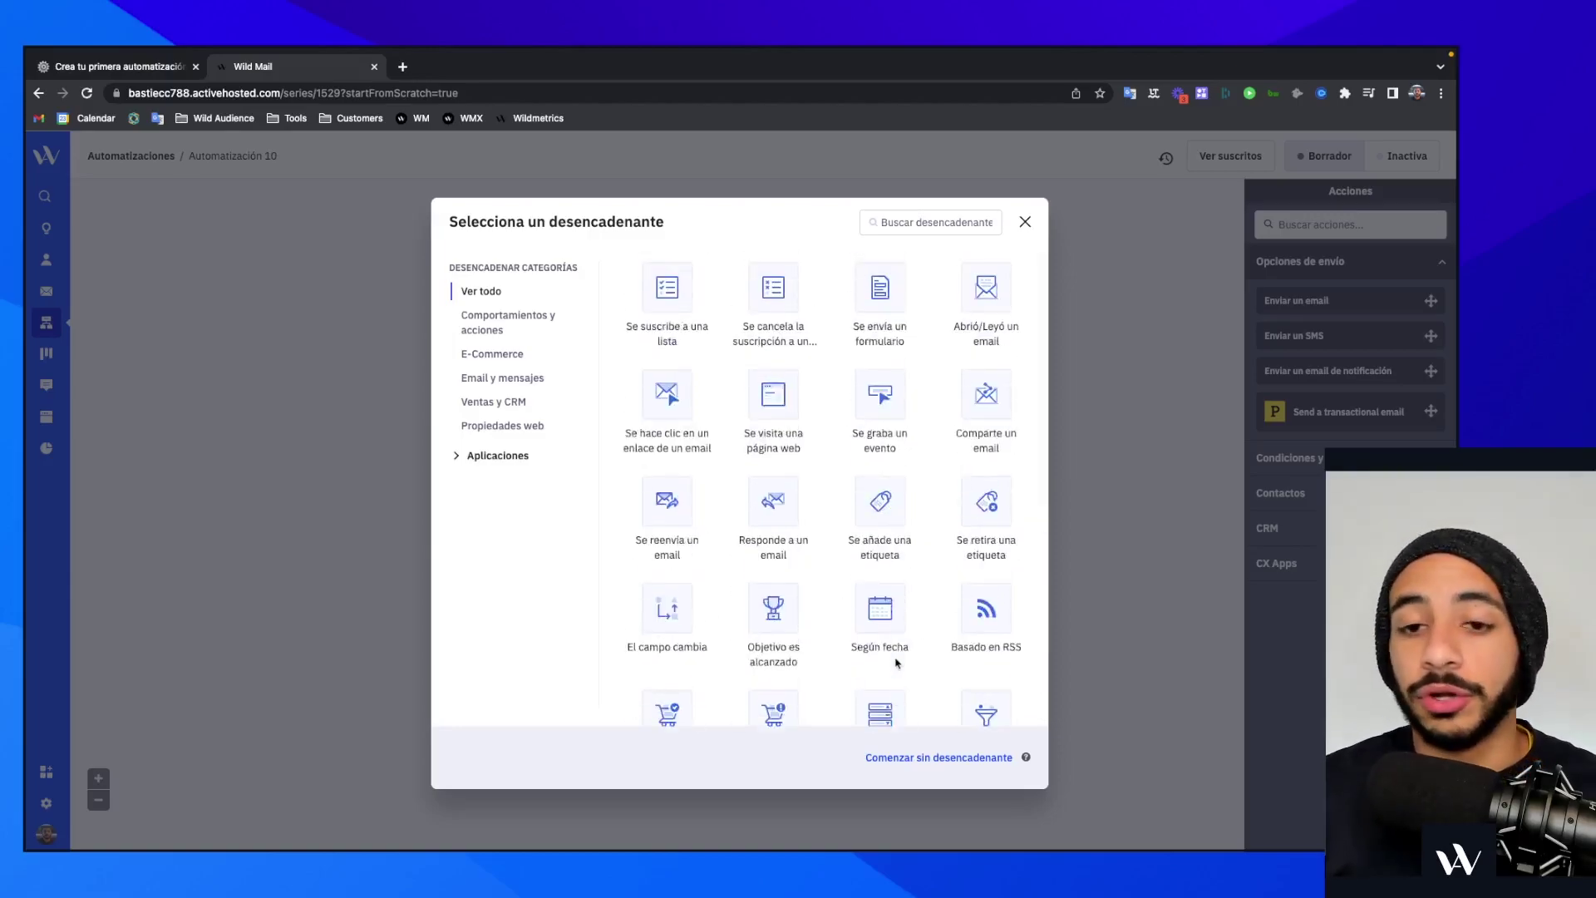
# Add a start trigger for contacts who subscribe to the list WM Main [ES]
pyautogui.click(665, 291)
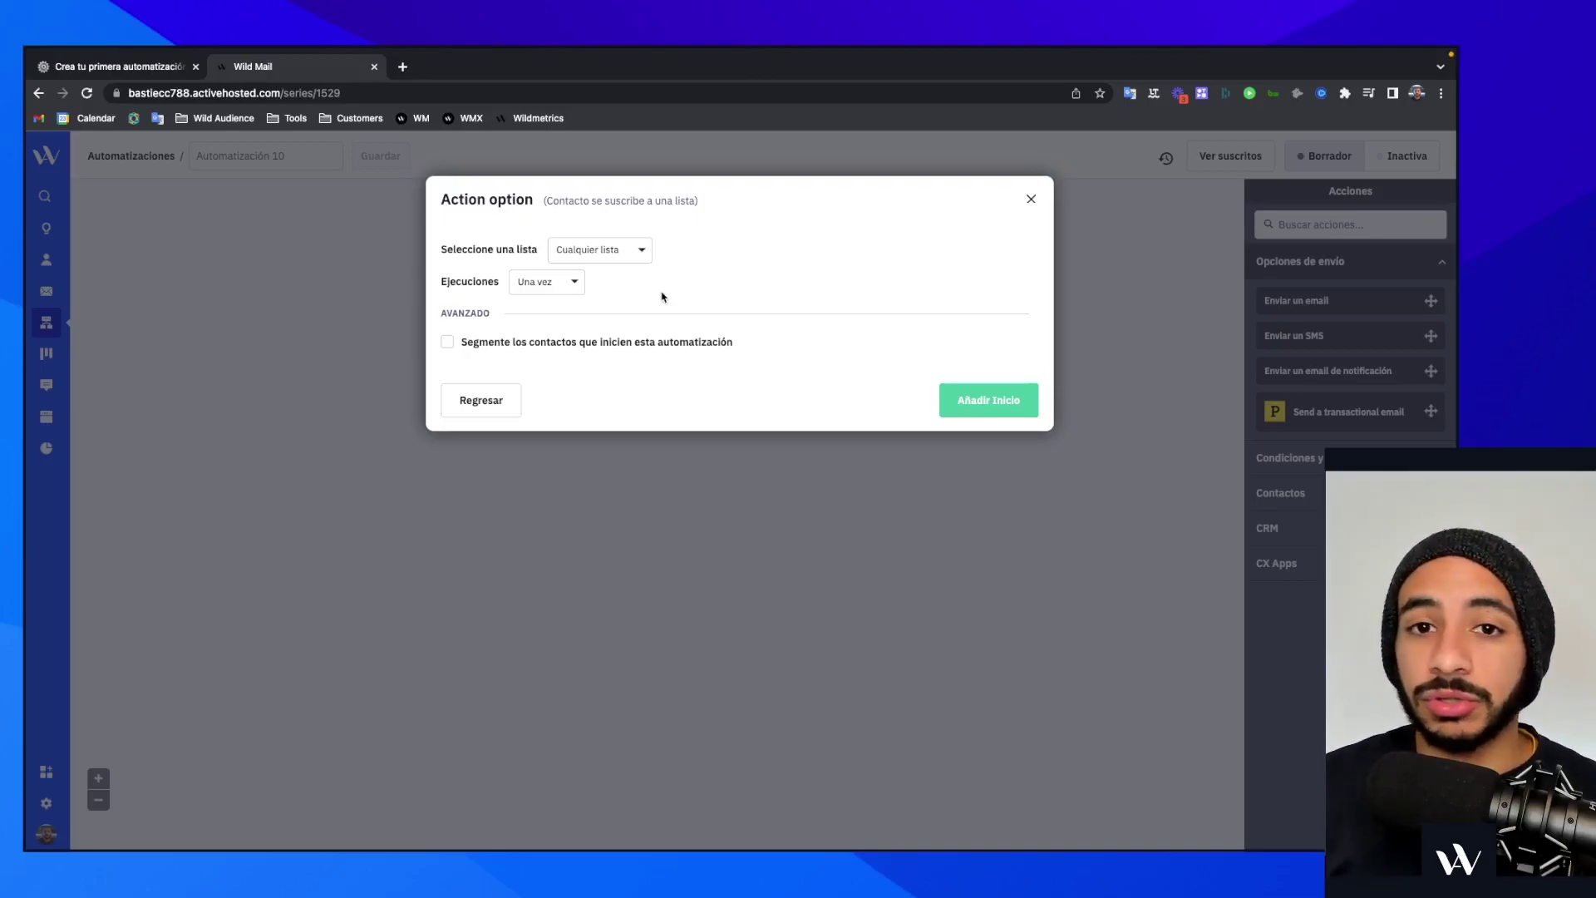
pyautogui.click(643, 252)
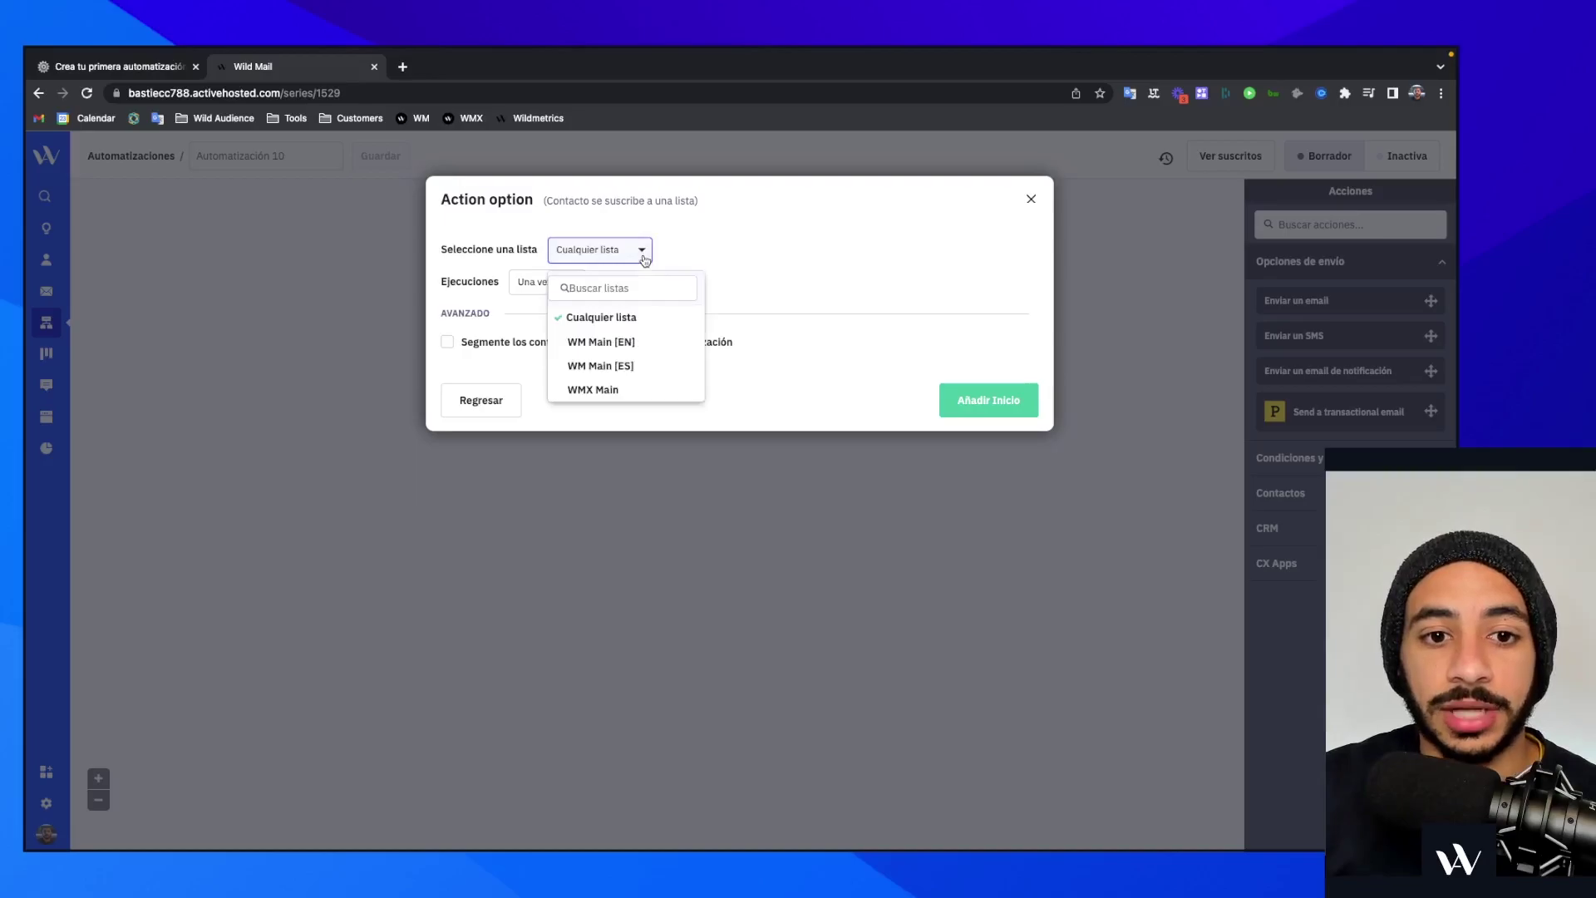
pyautogui.click(644, 366)
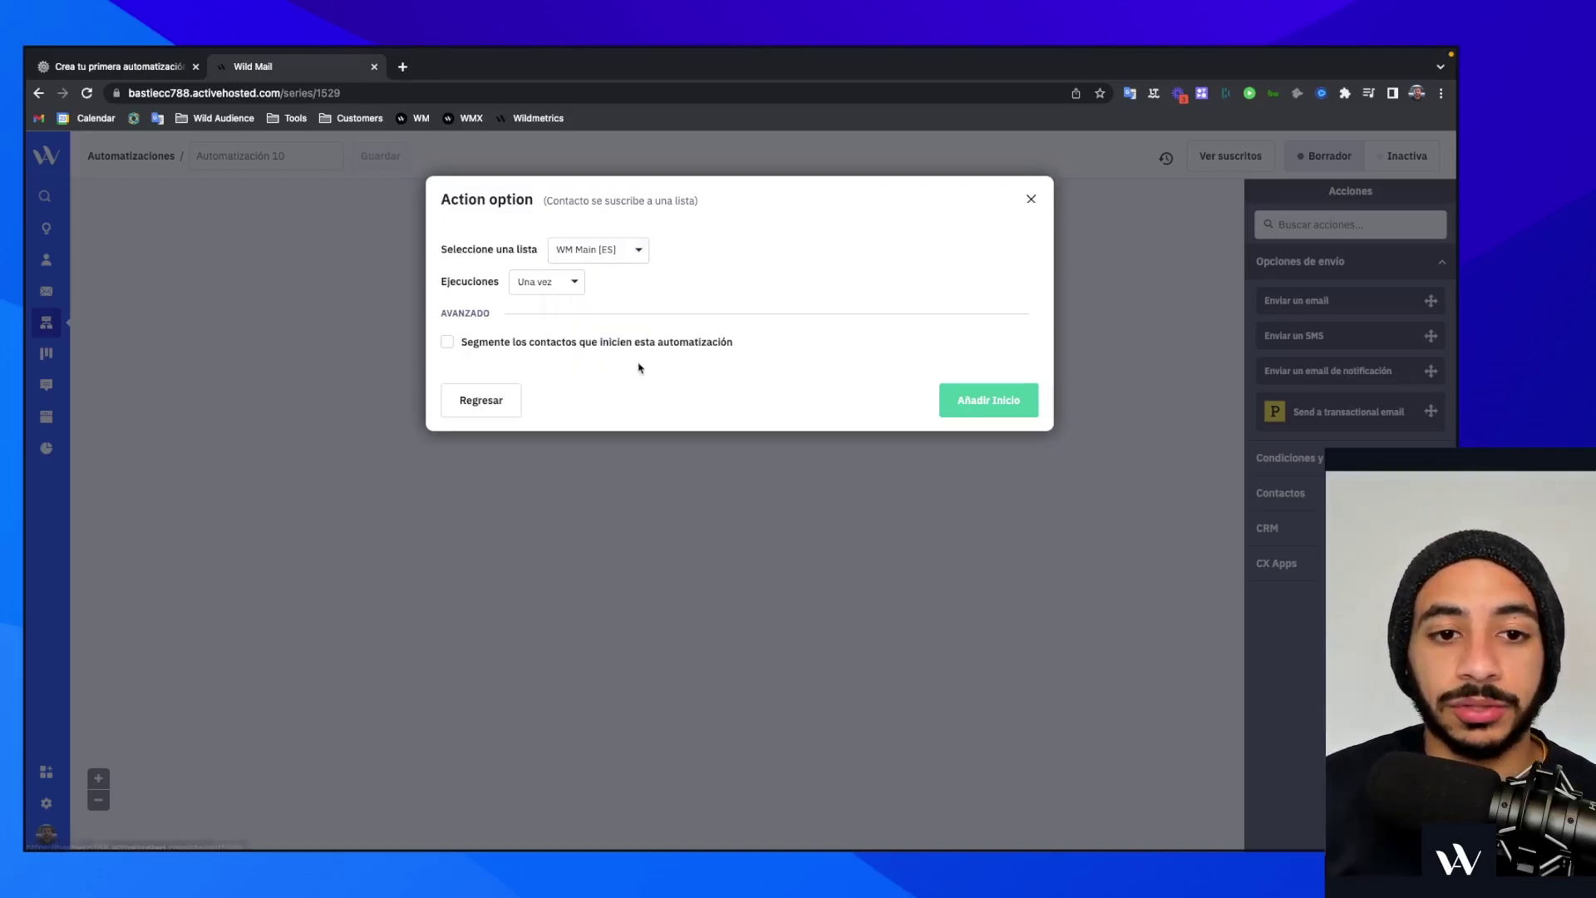
pyautogui.click(997, 392)
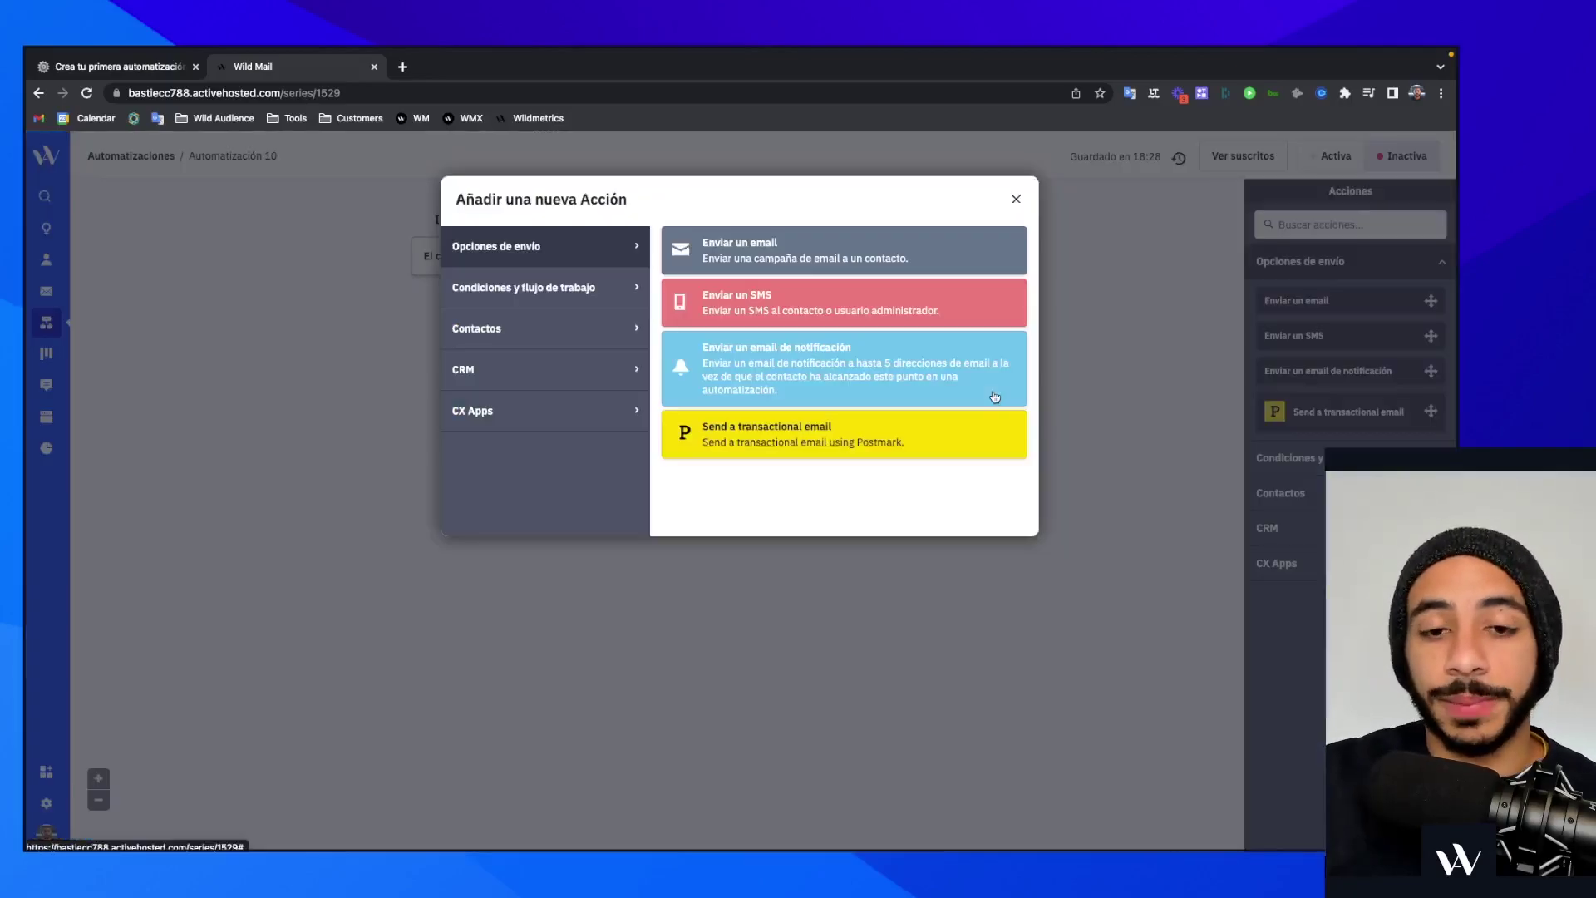
# Add a send-email action named "Bienvenida", leaving its design for another time, and dismiss the suggested actions
pyautogui.click(900, 263)
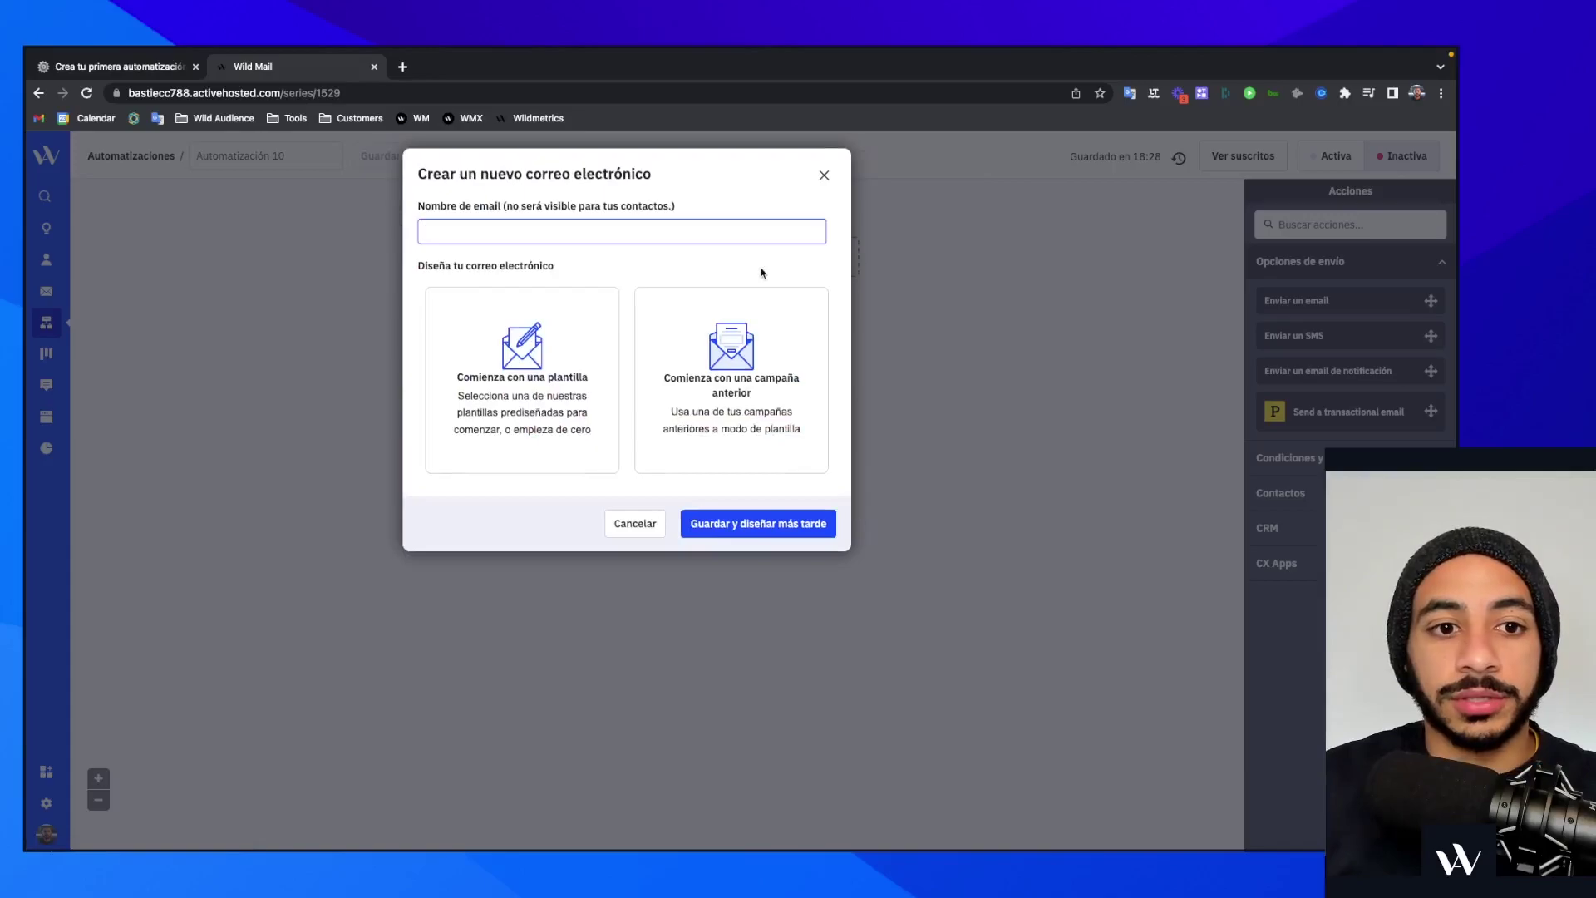
pyautogui.write('Bienvenida')
pyautogui.click(804, 522)
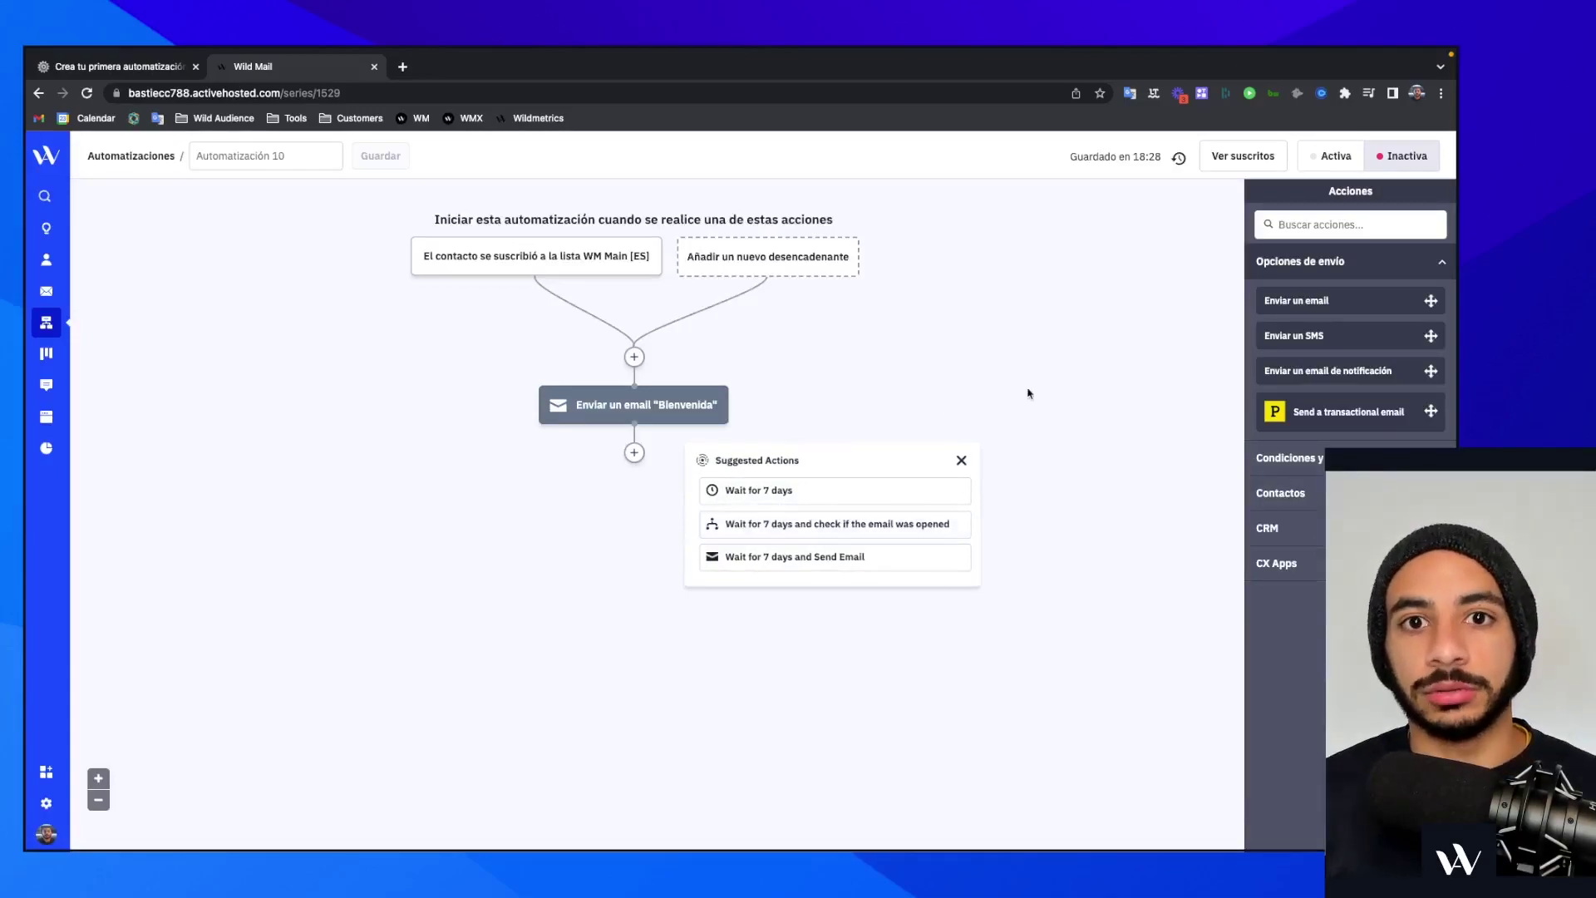
pyautogui.click(960, 462)
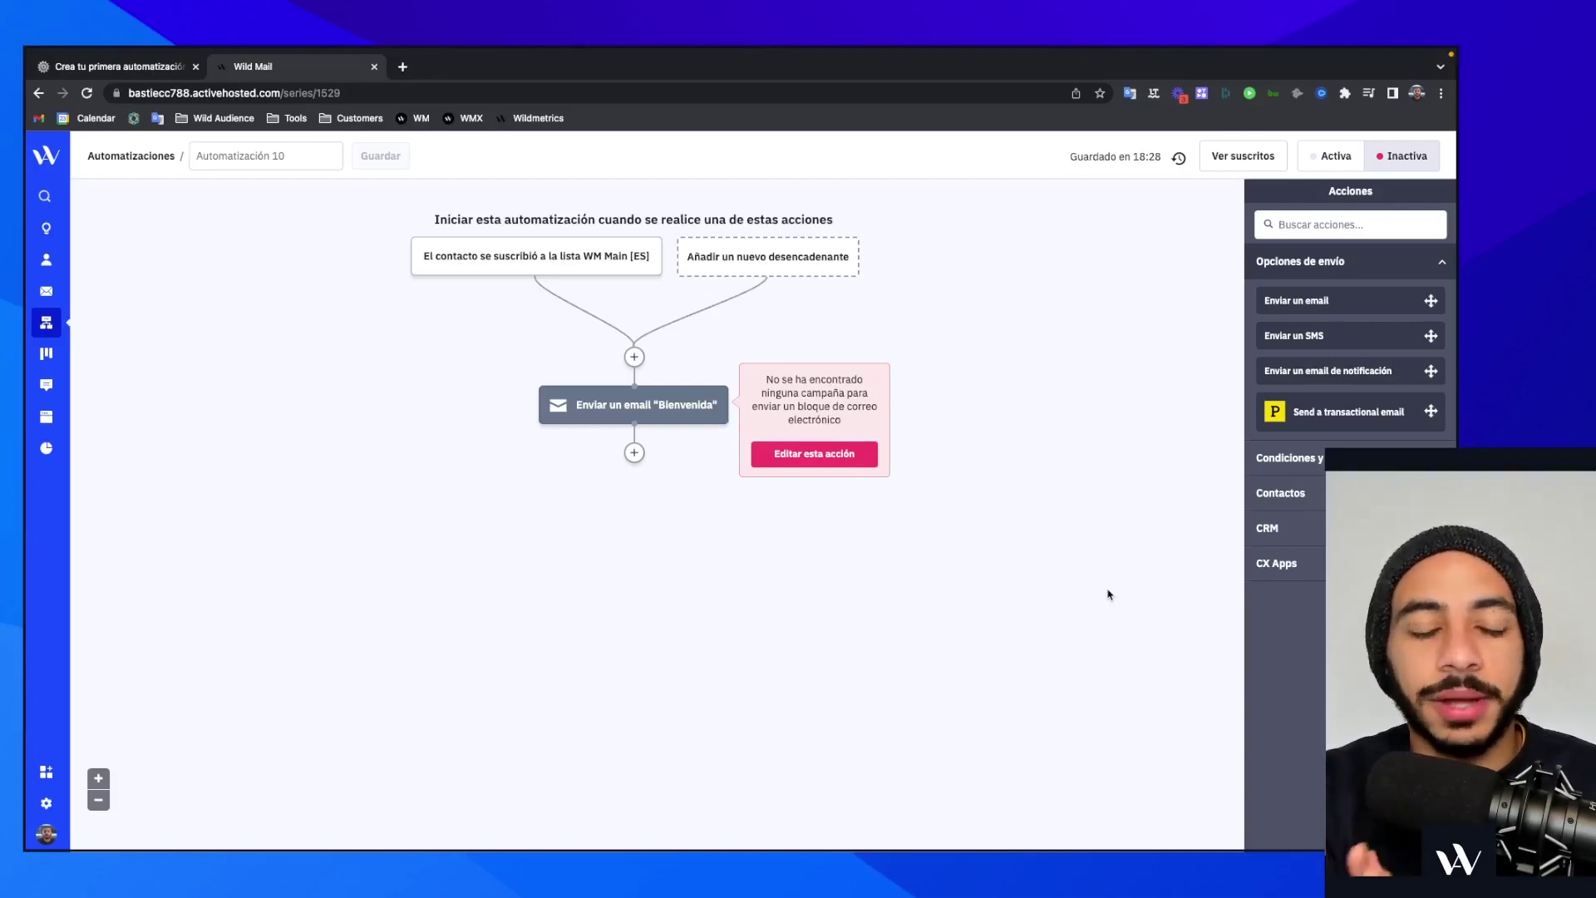
pyautogui.click(634, 357)
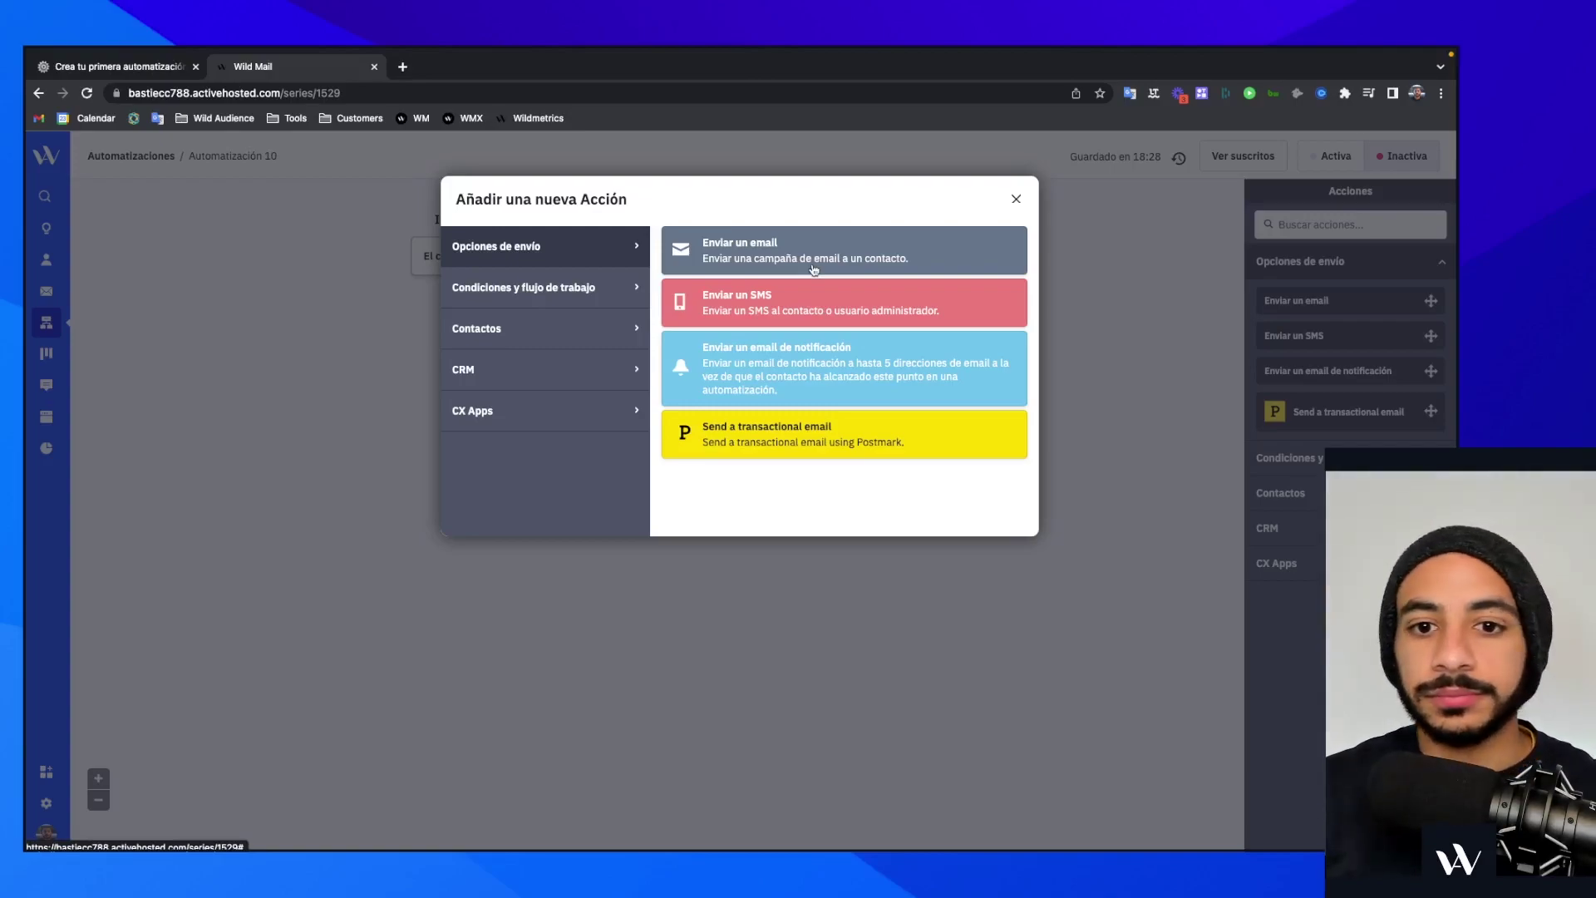
pyautogui.click(828, 363)
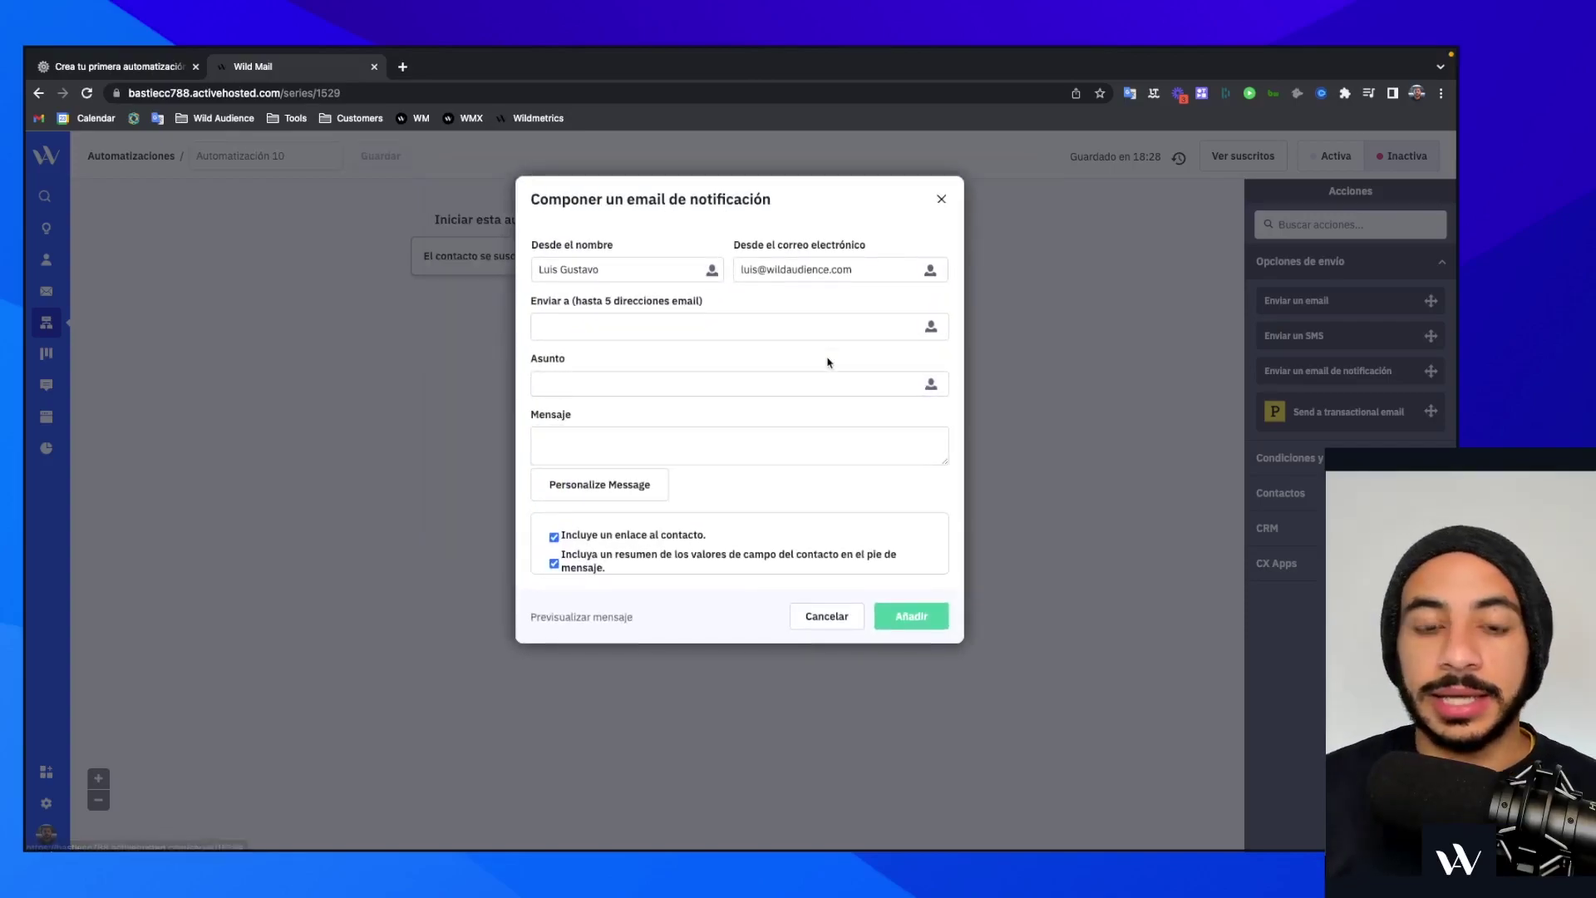
pyautogui.click(714, 328)
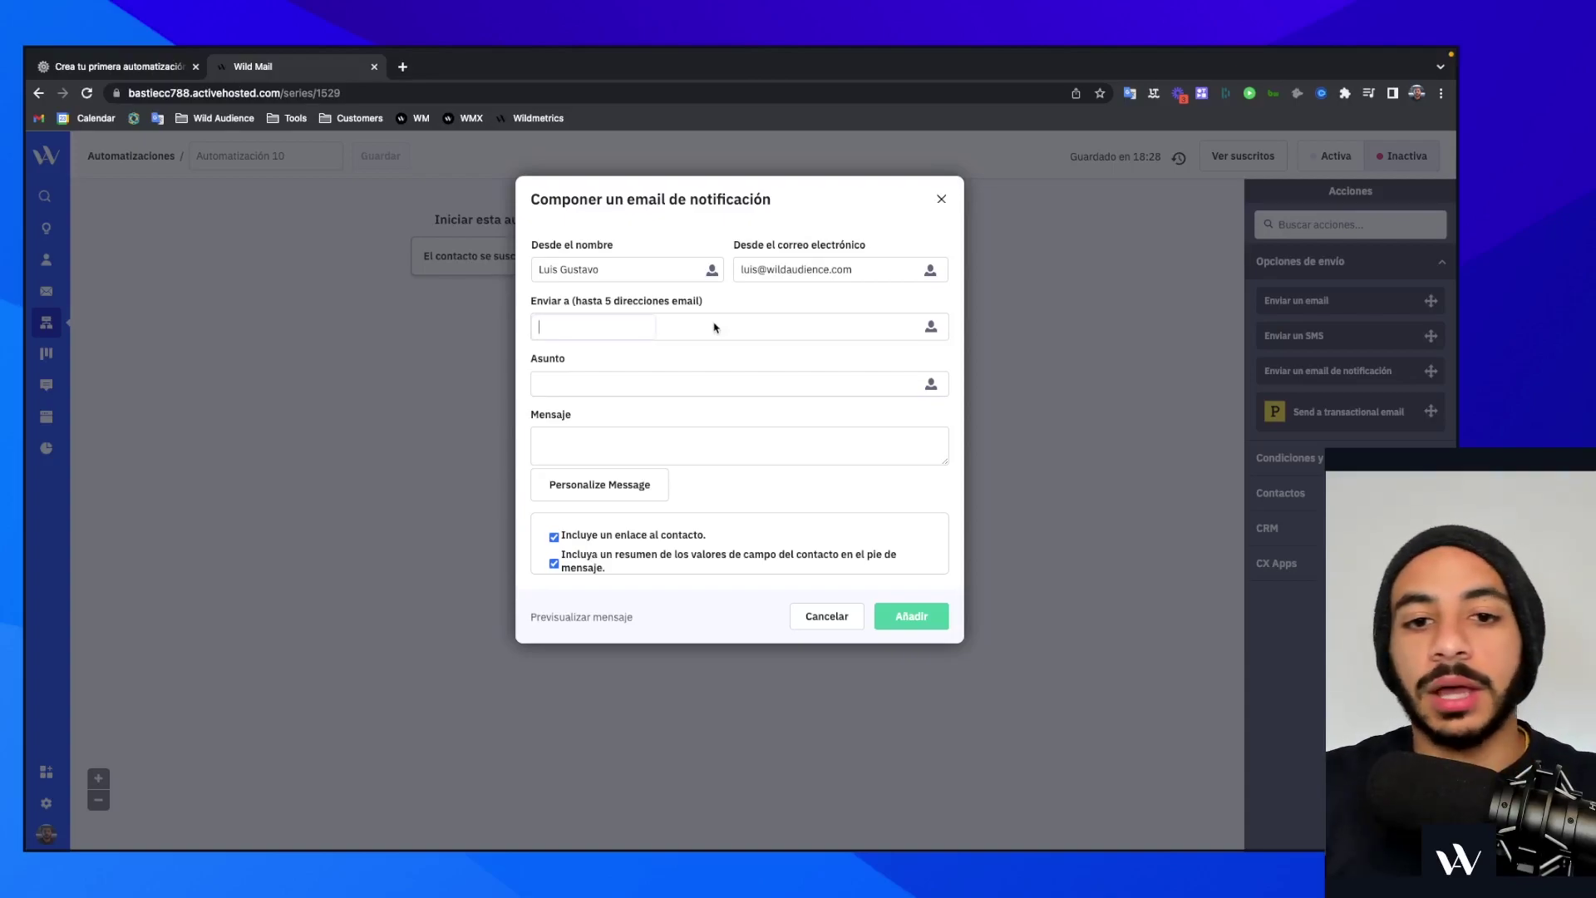
pyautogui.click(667, 385)
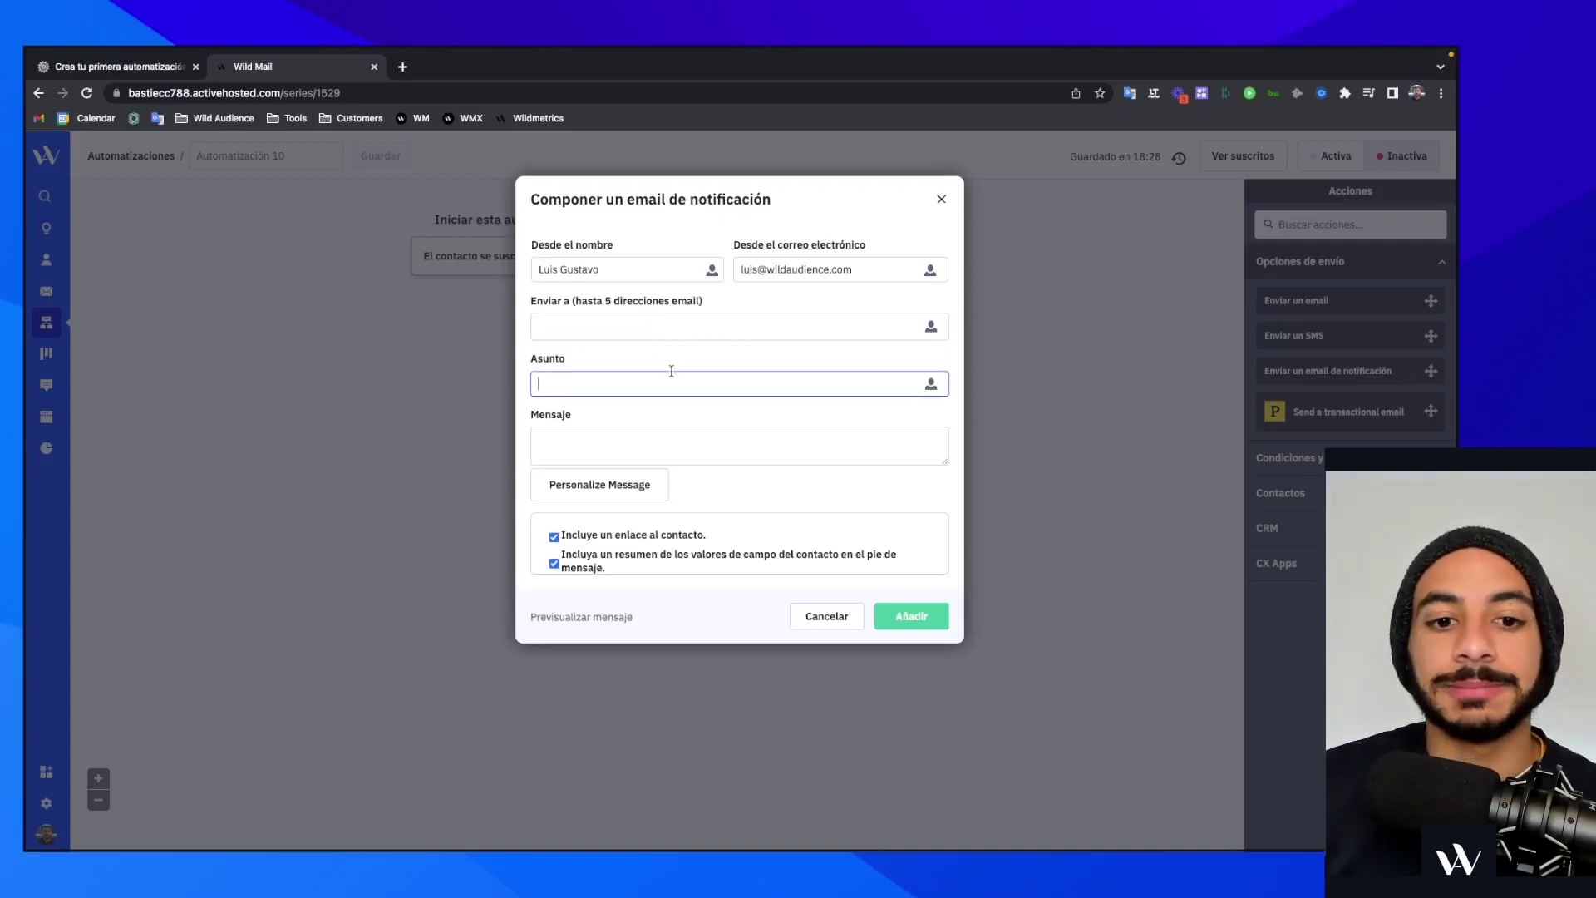
pyautogui.click(652, 448)
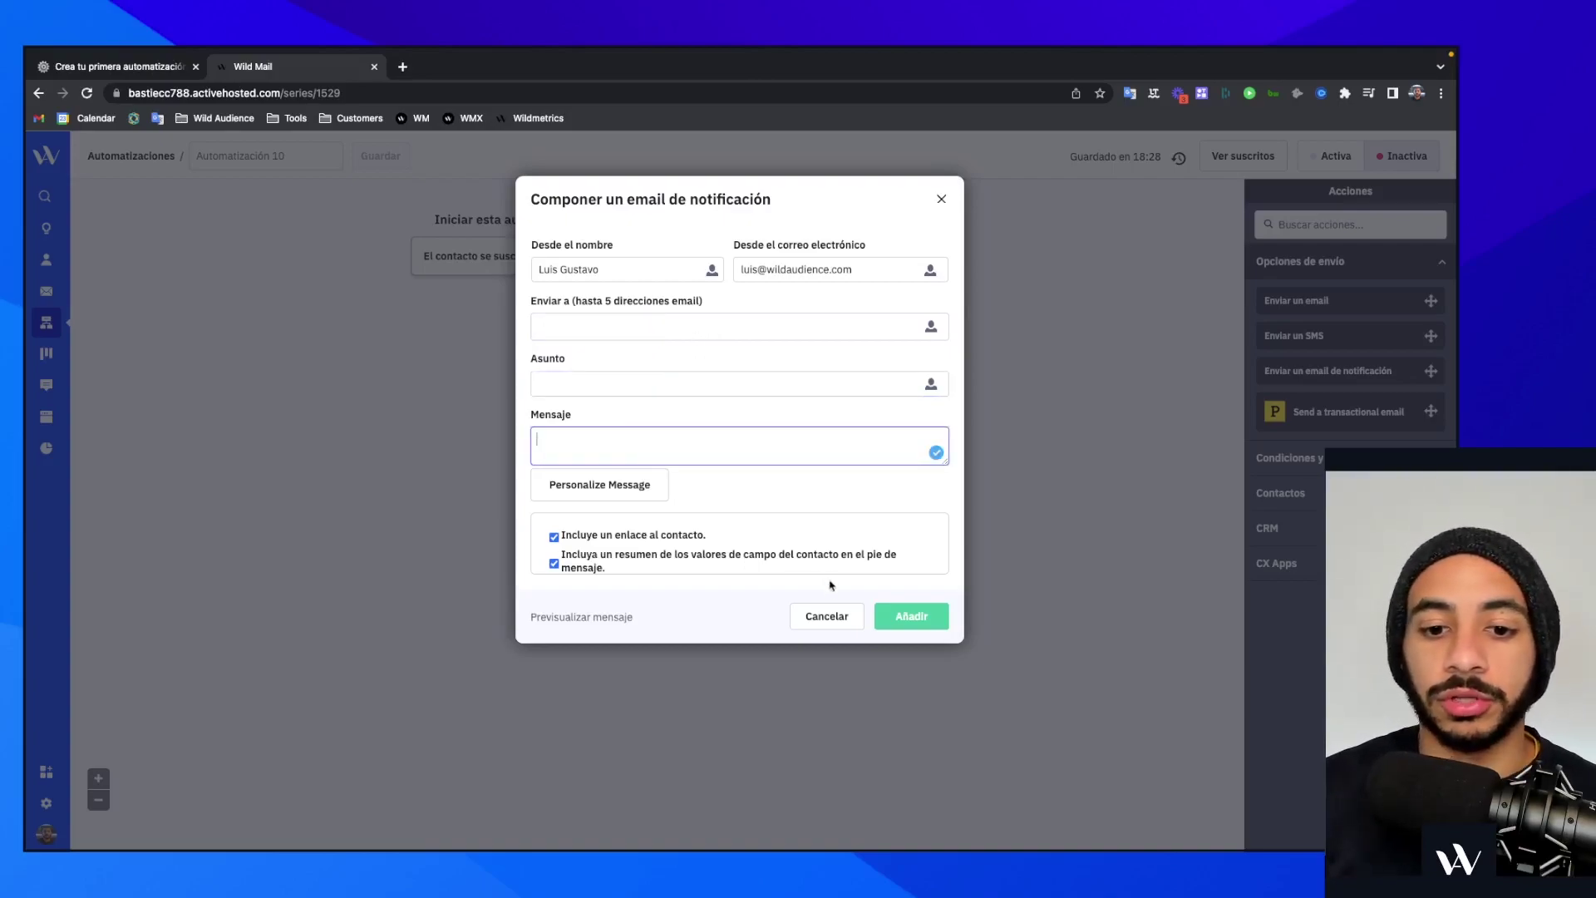
pyautogui.click(827, 620)
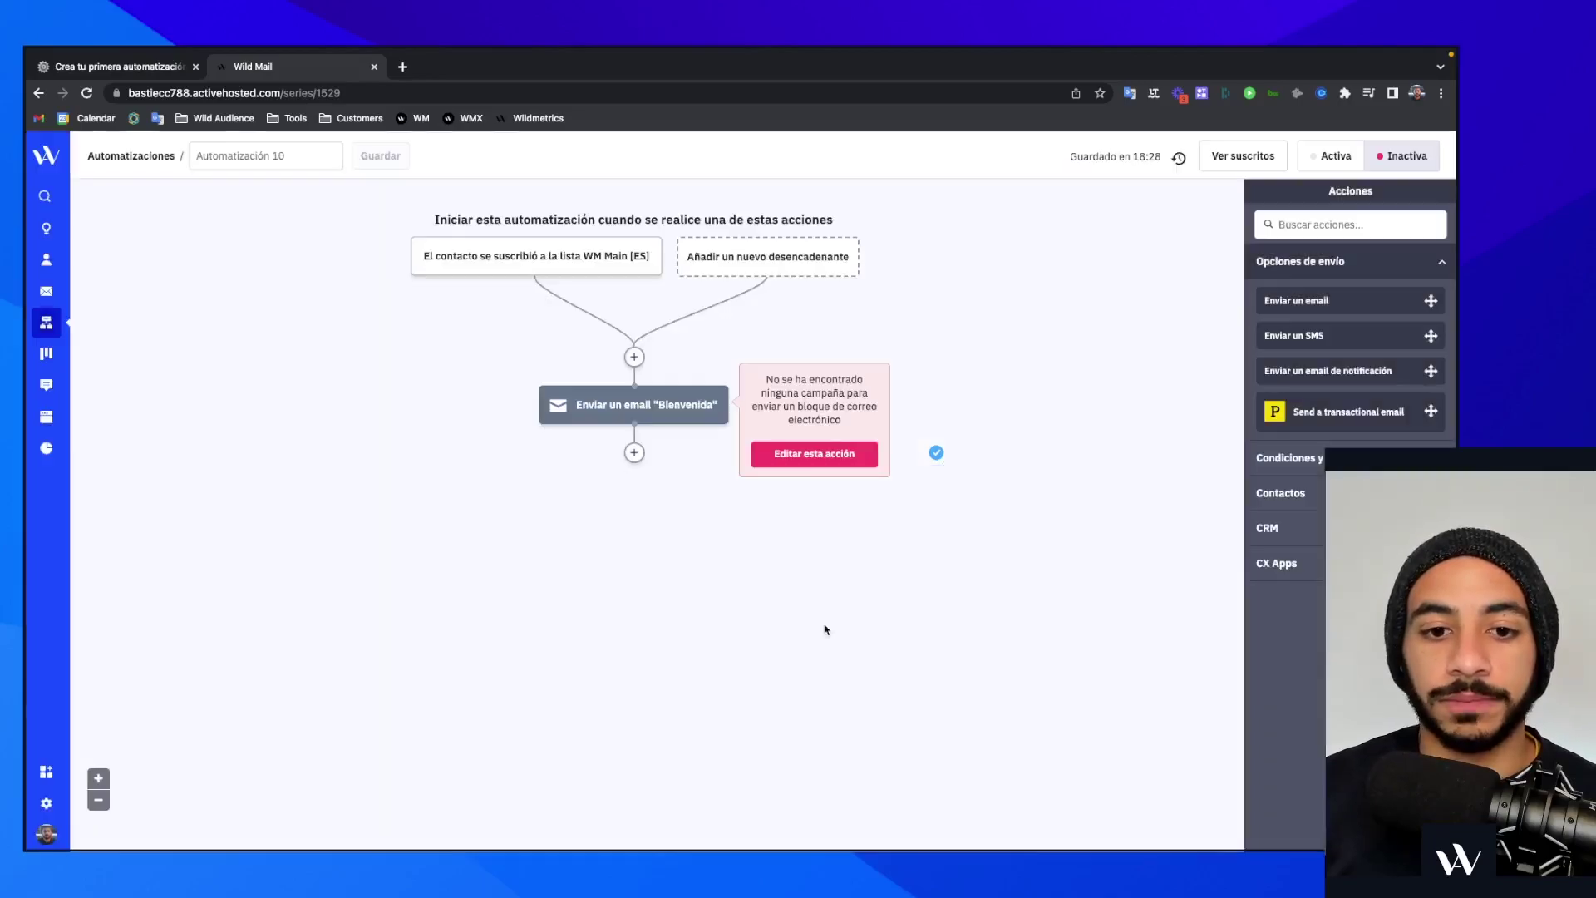
# Add a wait condition of 3 days after the "Bienvenida" email
pyautogui.click(635, 453)
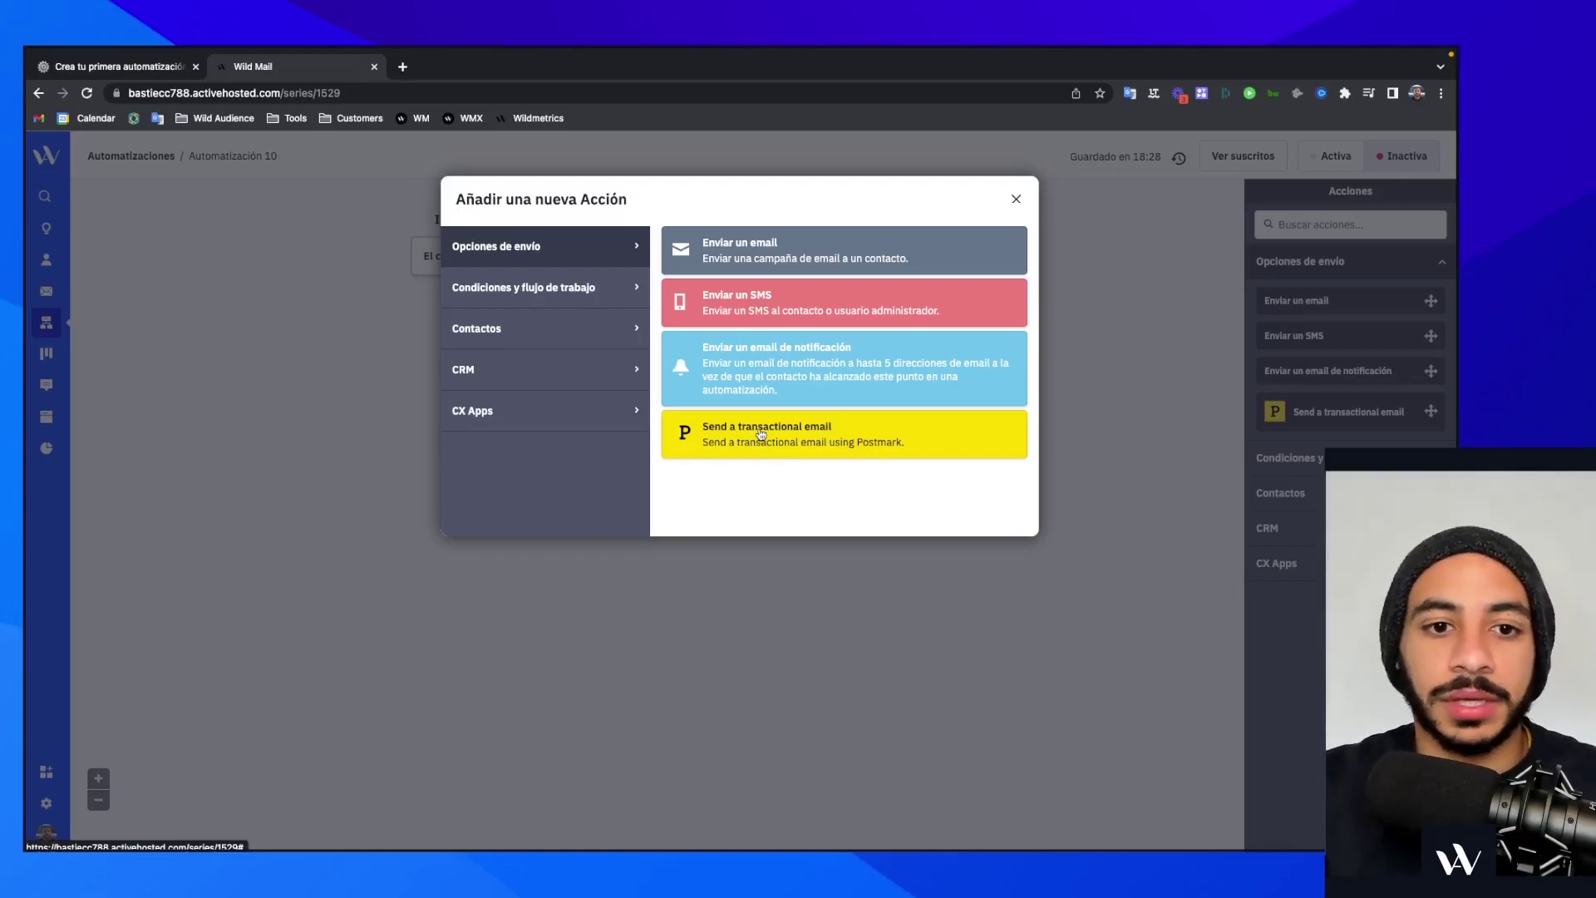
pyautogui.click(614, 288)
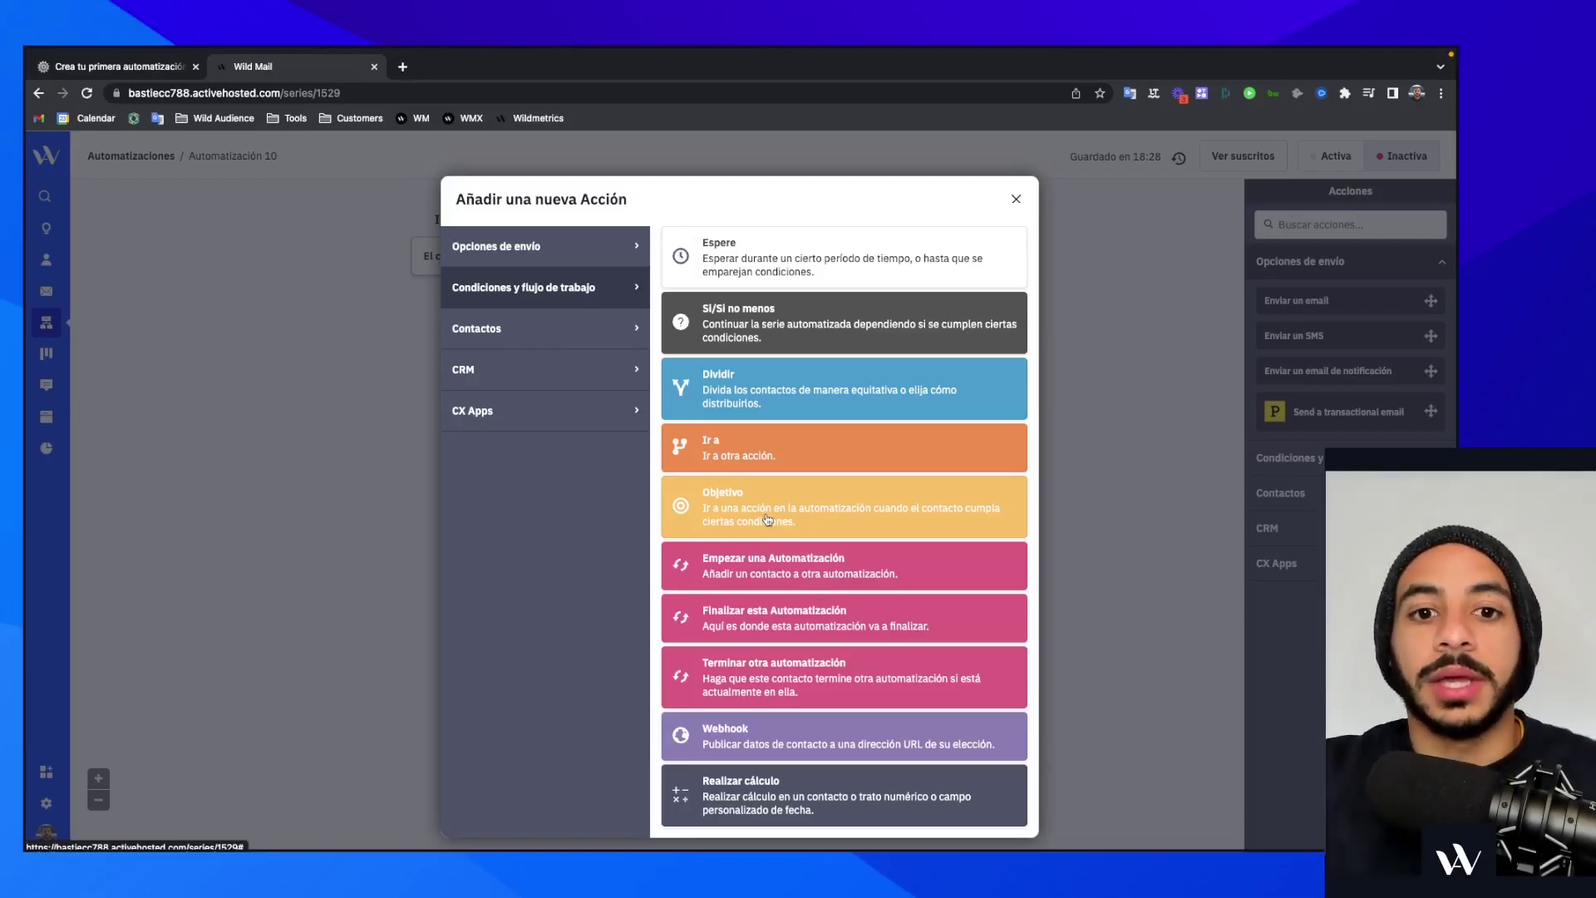
pyautogui.click(768, 256)
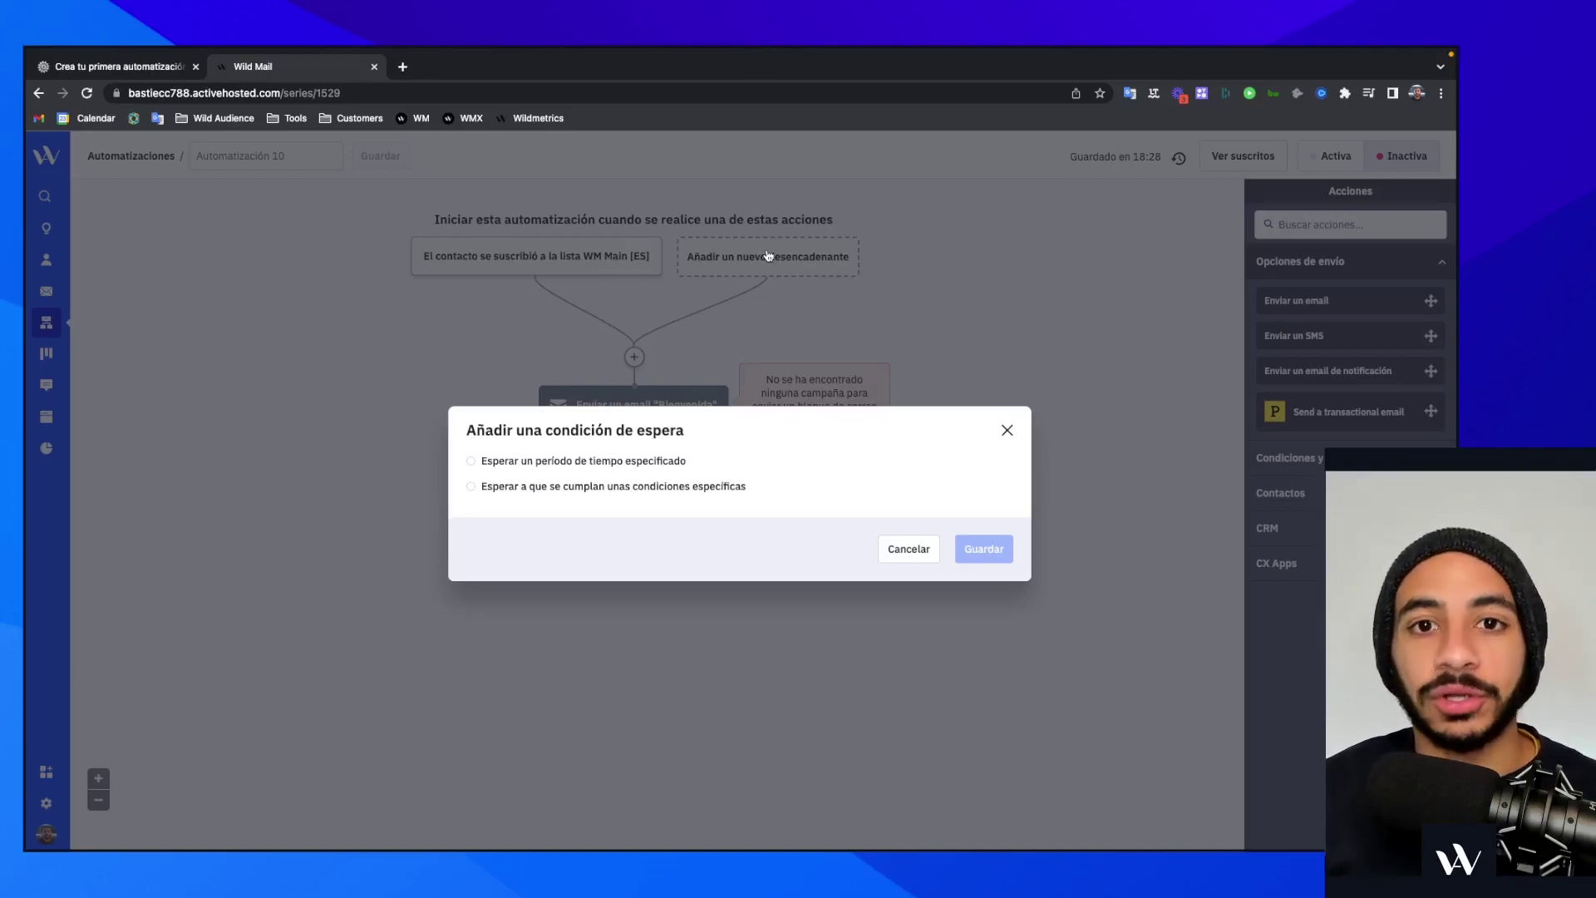
pyautogui.click(515, 462)
pyautogui.click(517, 471)
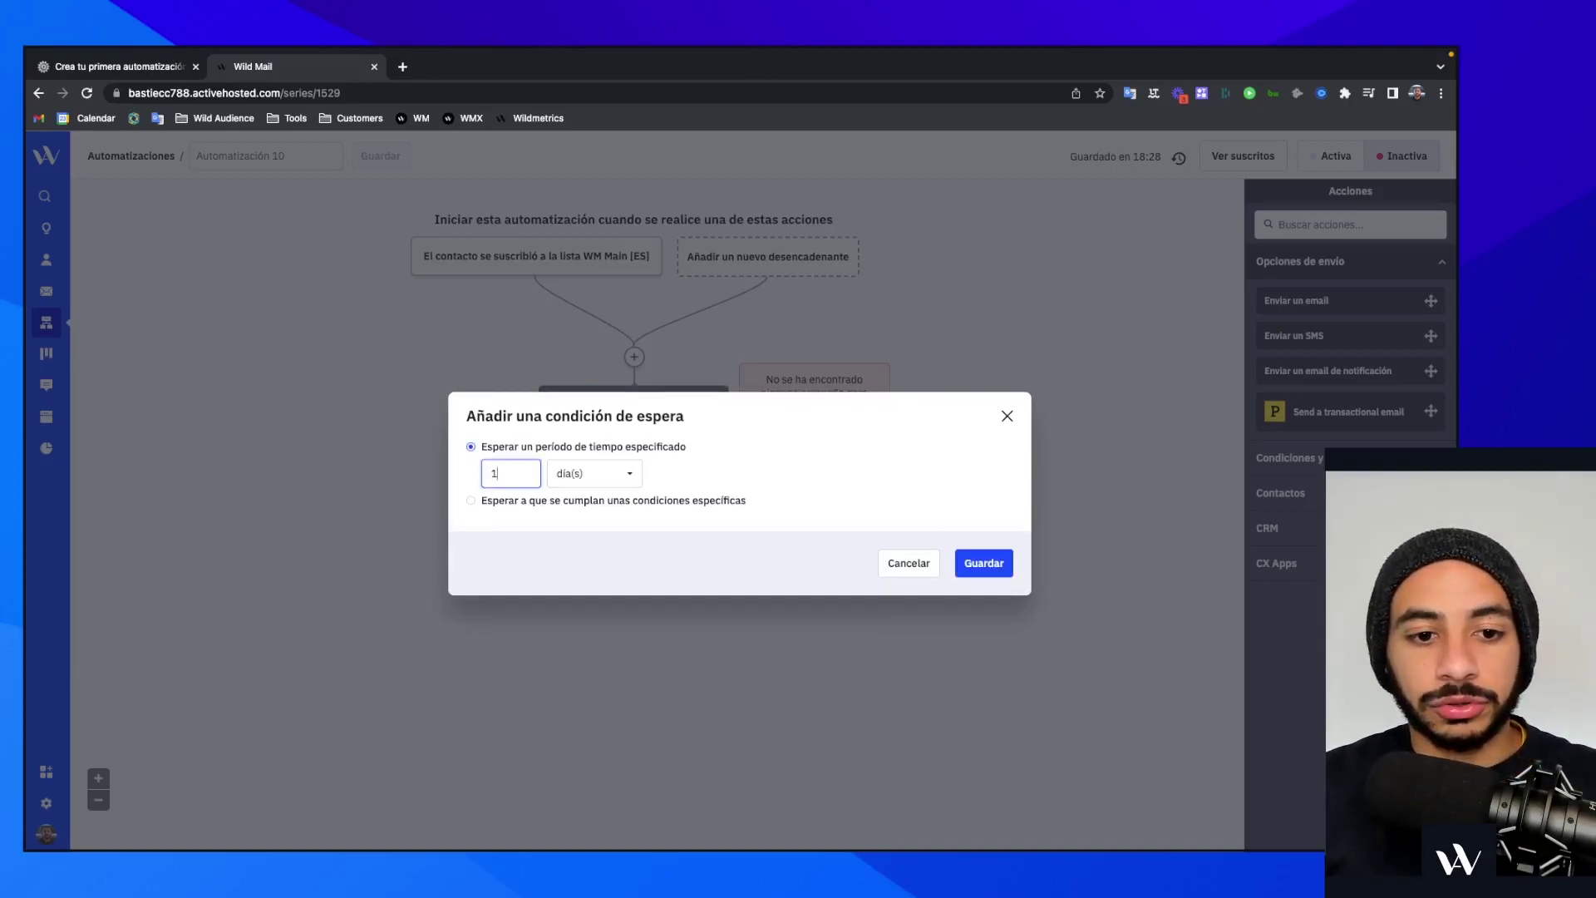
pyautogui.press('BackSpace')
pyautogui.write('3')
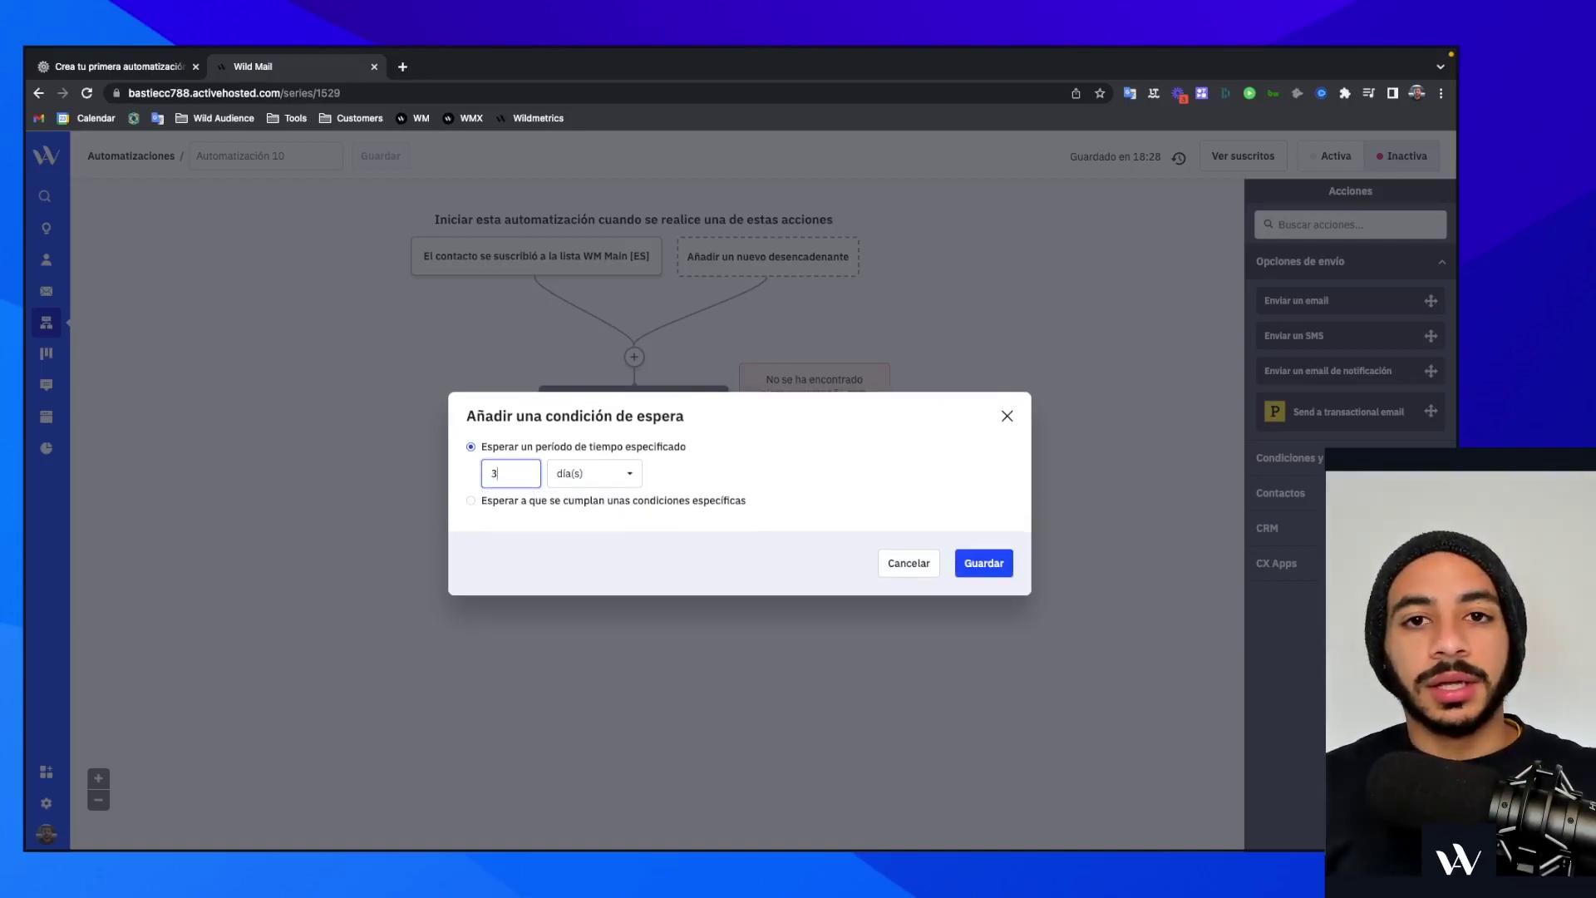
pyautogui.click(1009, 567)
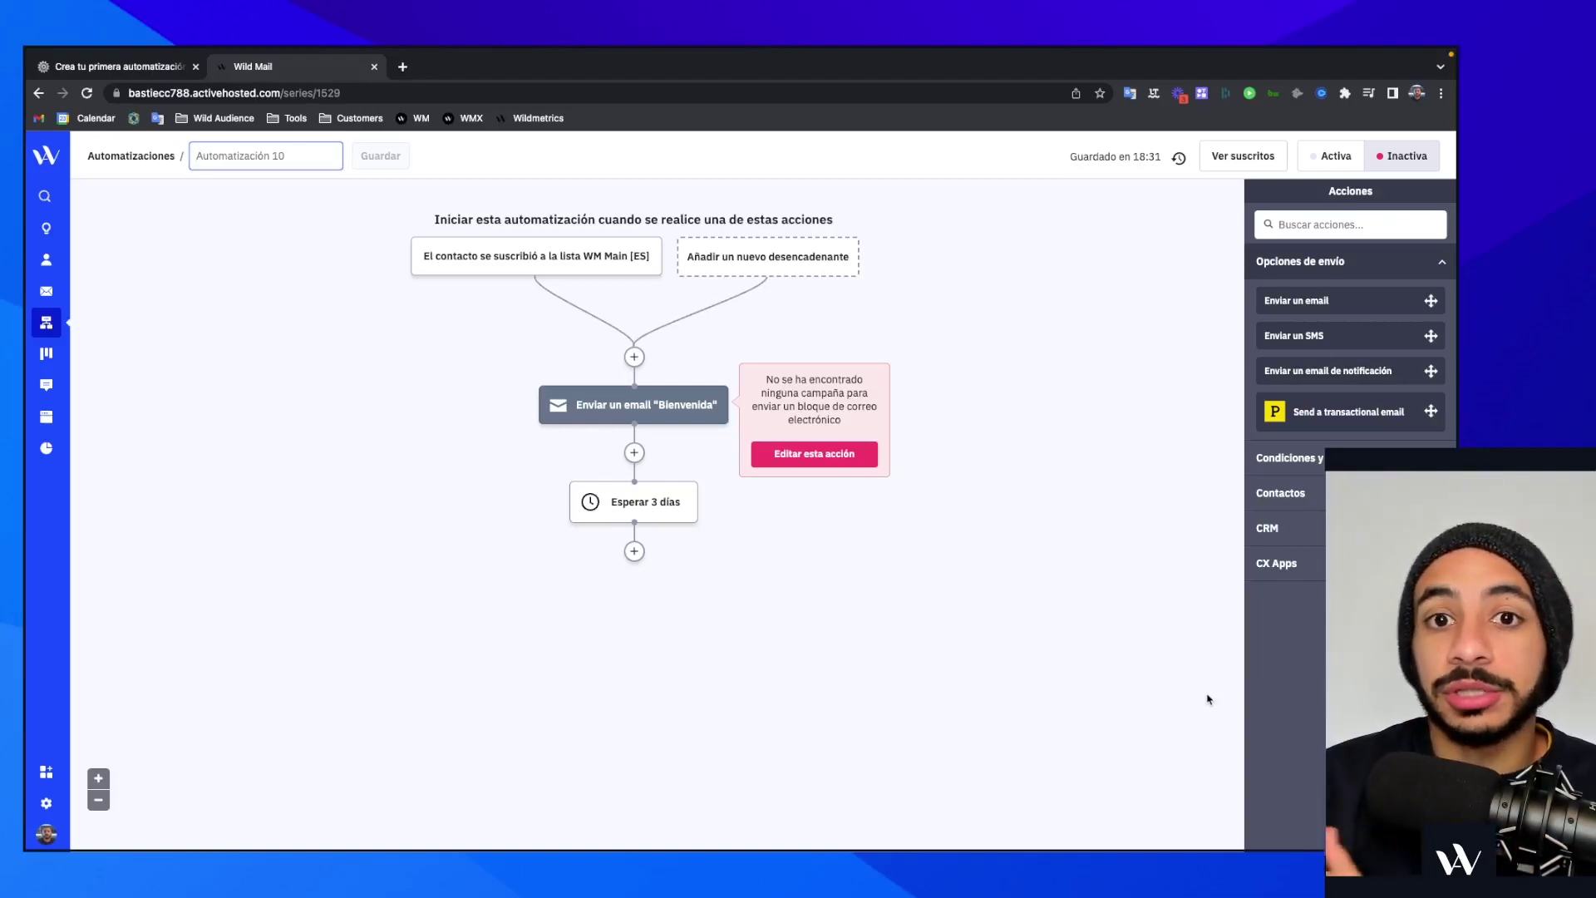
# Add a contact tag action with the tag "trial" after the 3-day wait
pyautogui.click(634, 551)
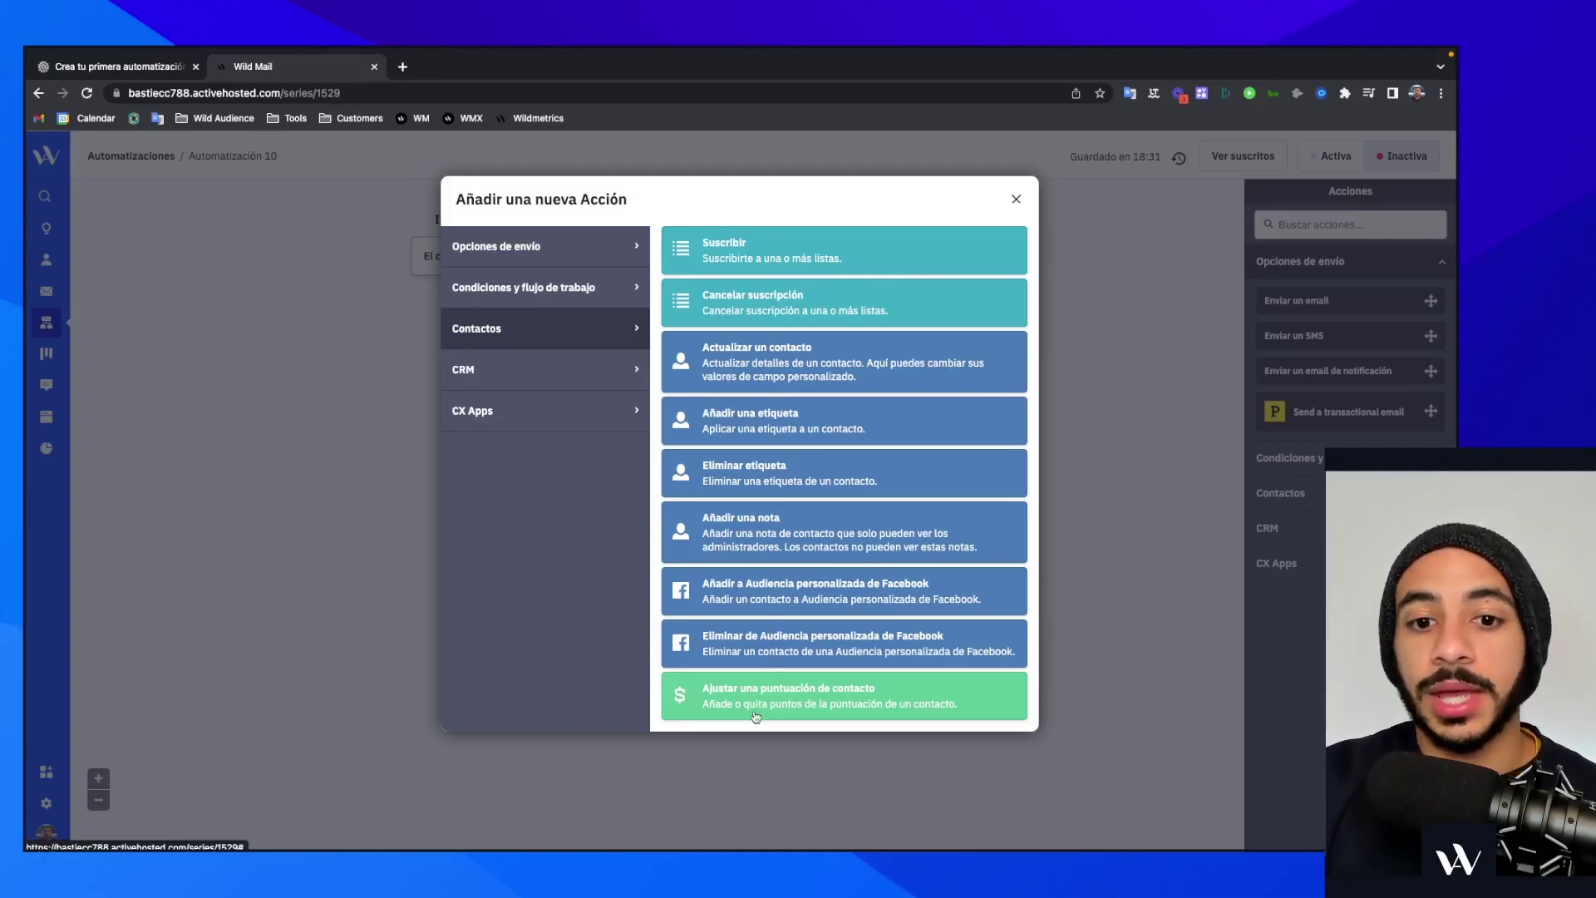
pyautogui.click(763, 429)
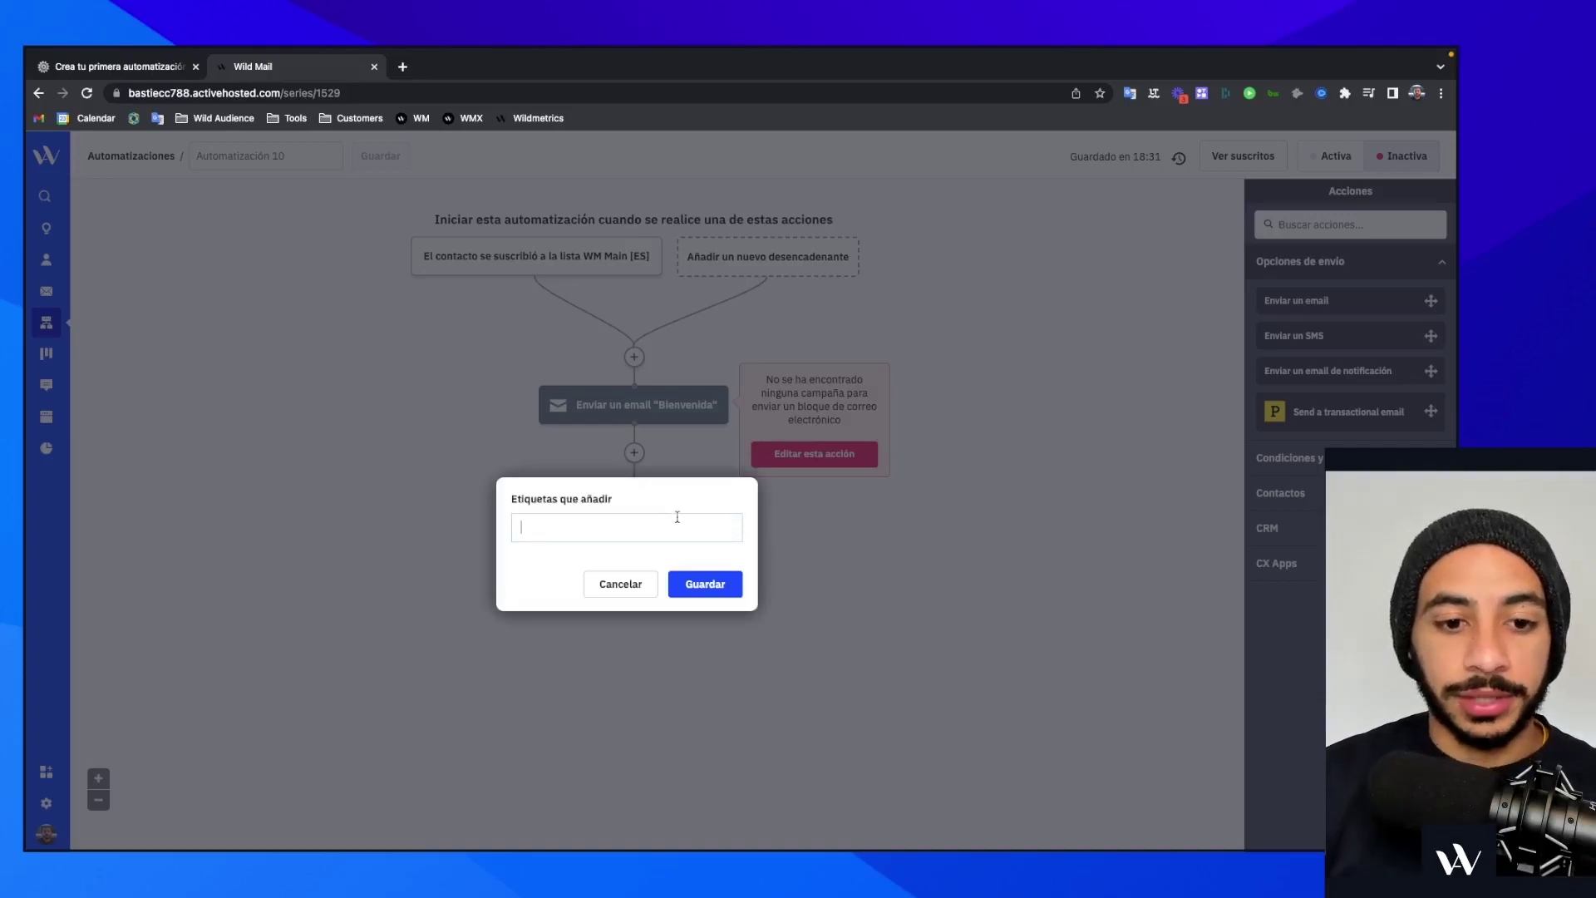
pyautogui.write('Tra')
pyautogui.write('ial')
pyautogui.click(655, 554)
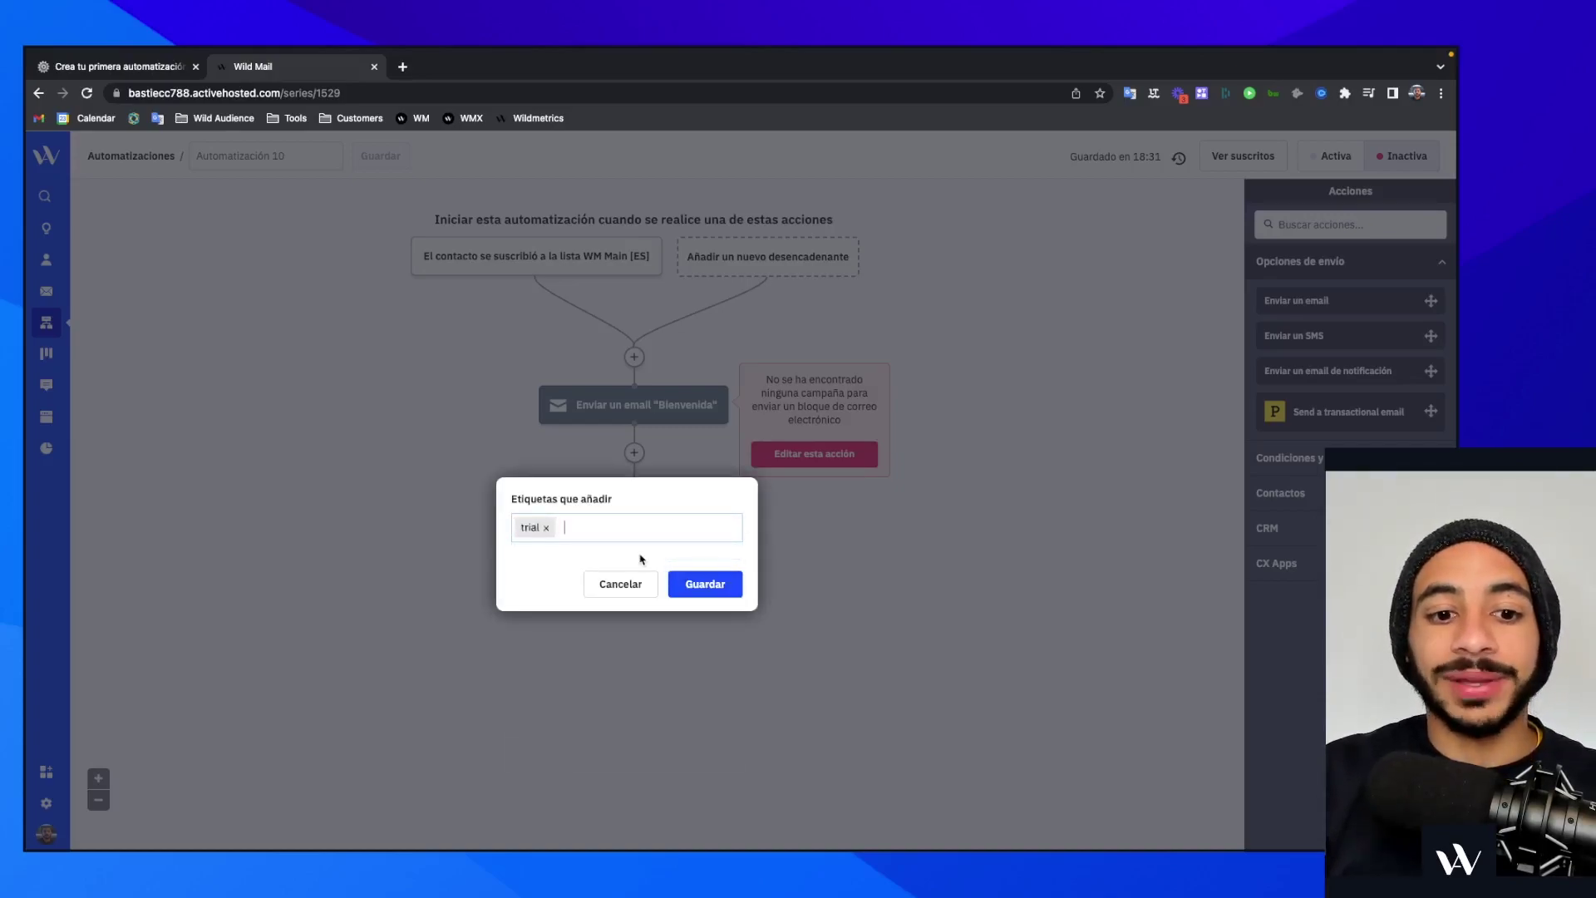
pyautogui.click(700, 595)
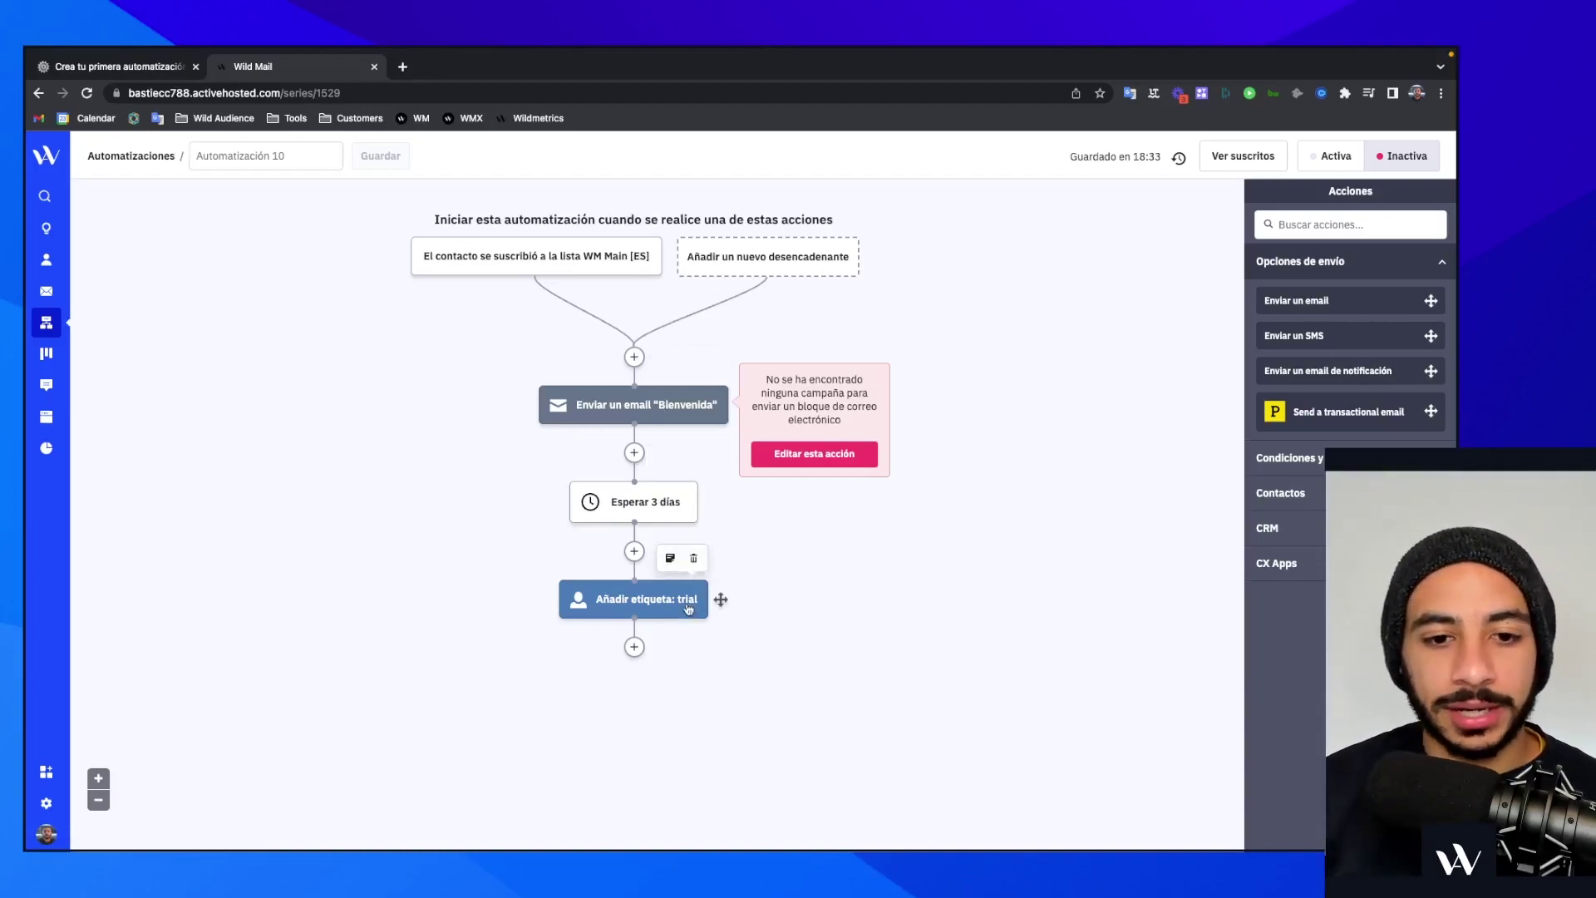
# Move only the "trial" tag action to just before the "Bienvenida" email
pyautogui.moveTo(657, 591); pyautogui.dragTo(663, 369)
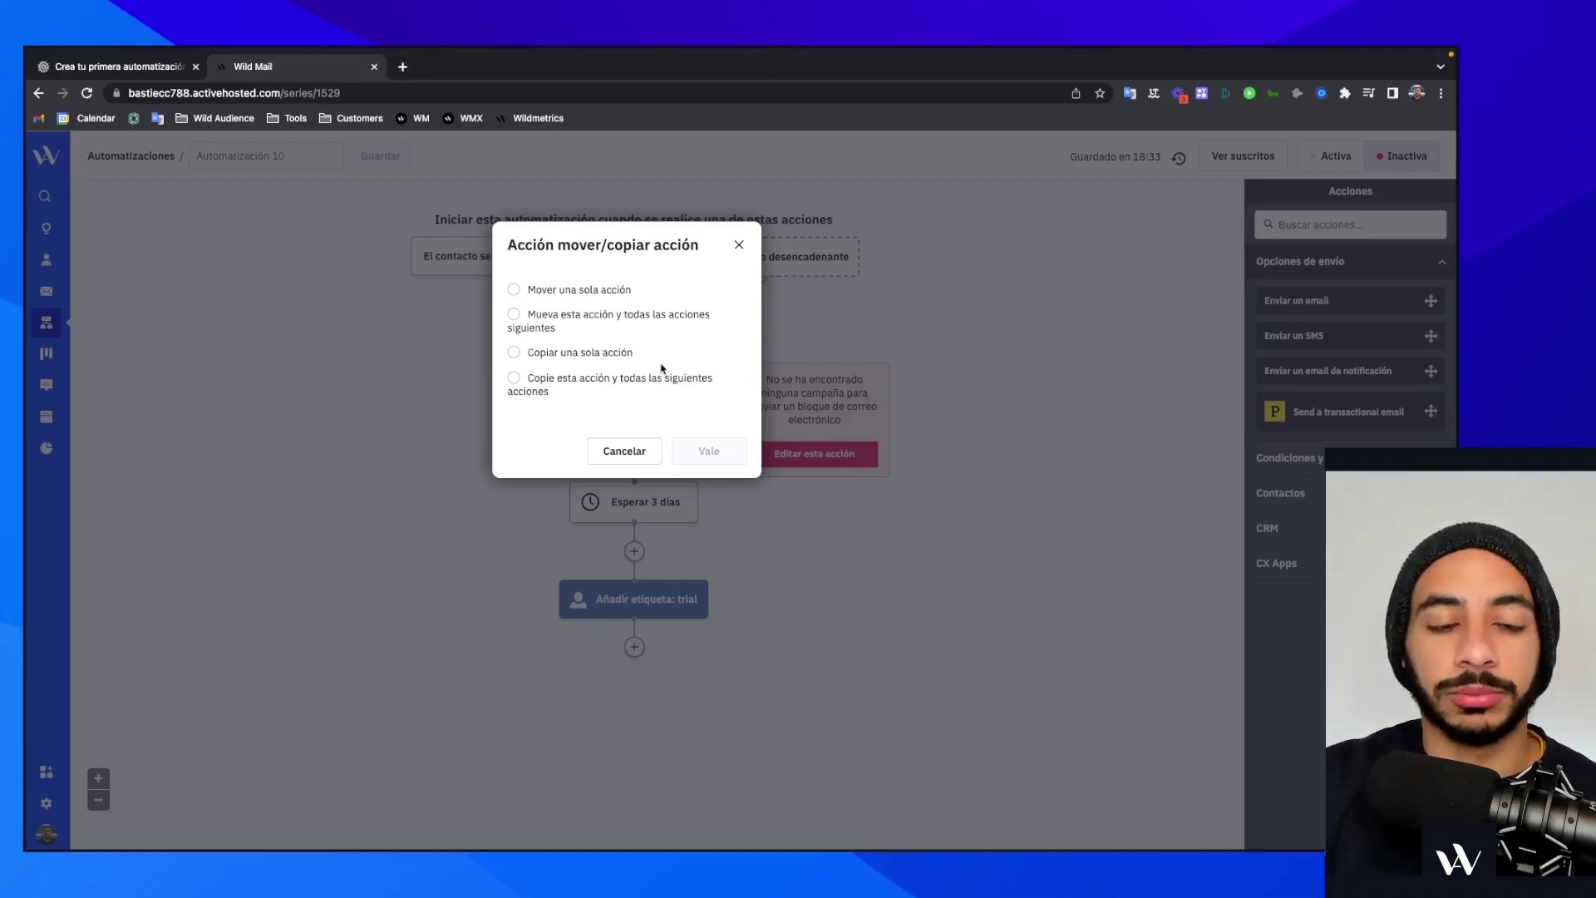
pyautogui.click(560, 290)
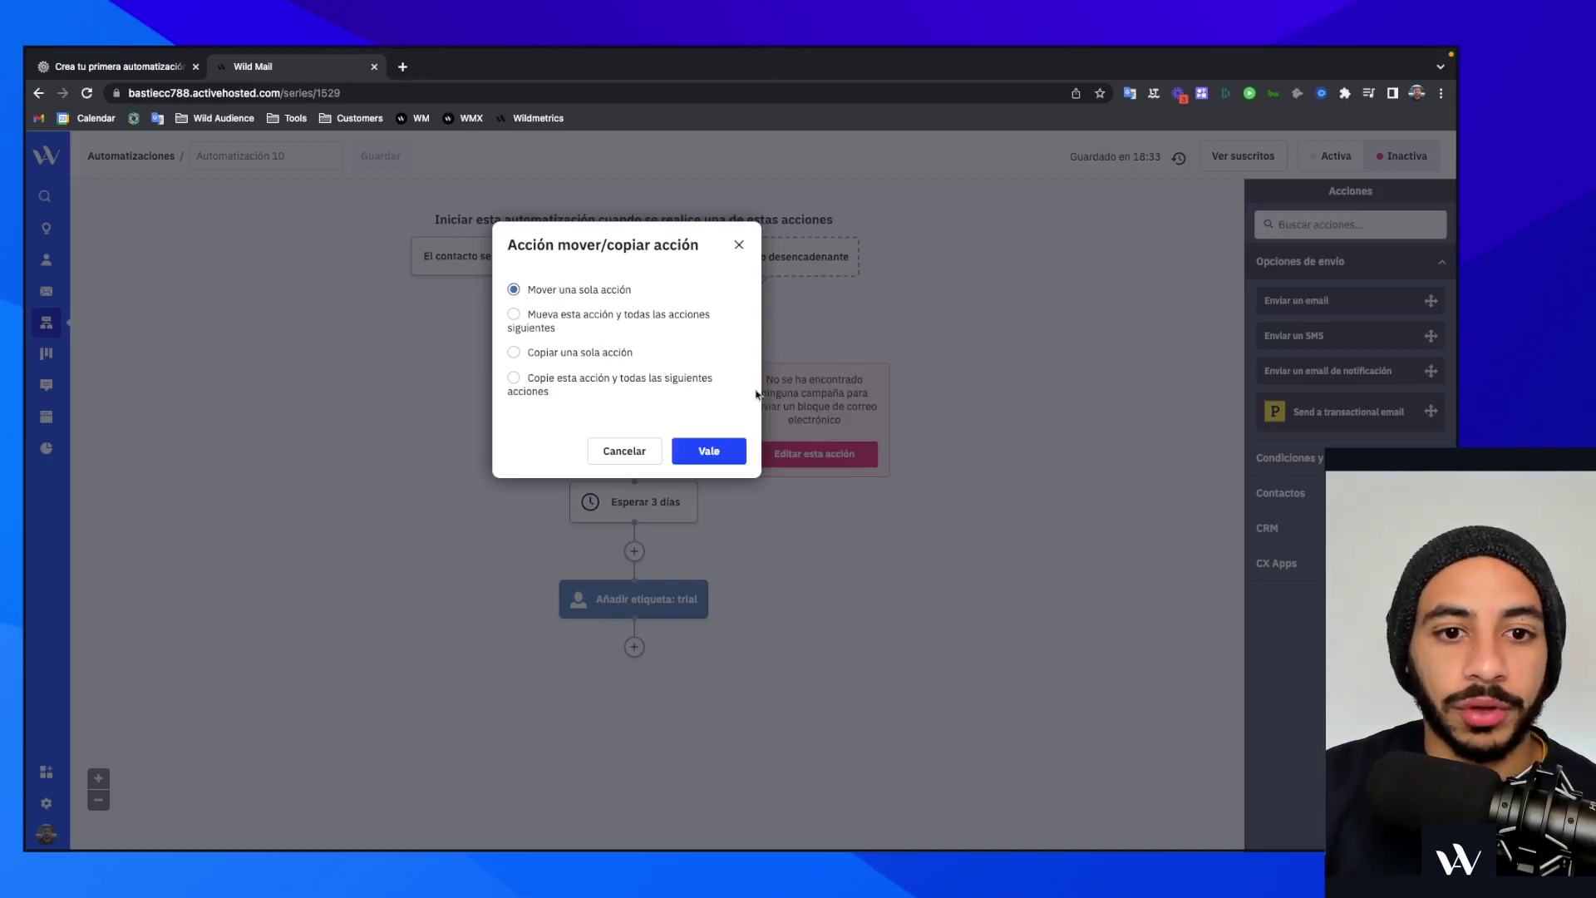
pyautogui.click(709, 450)
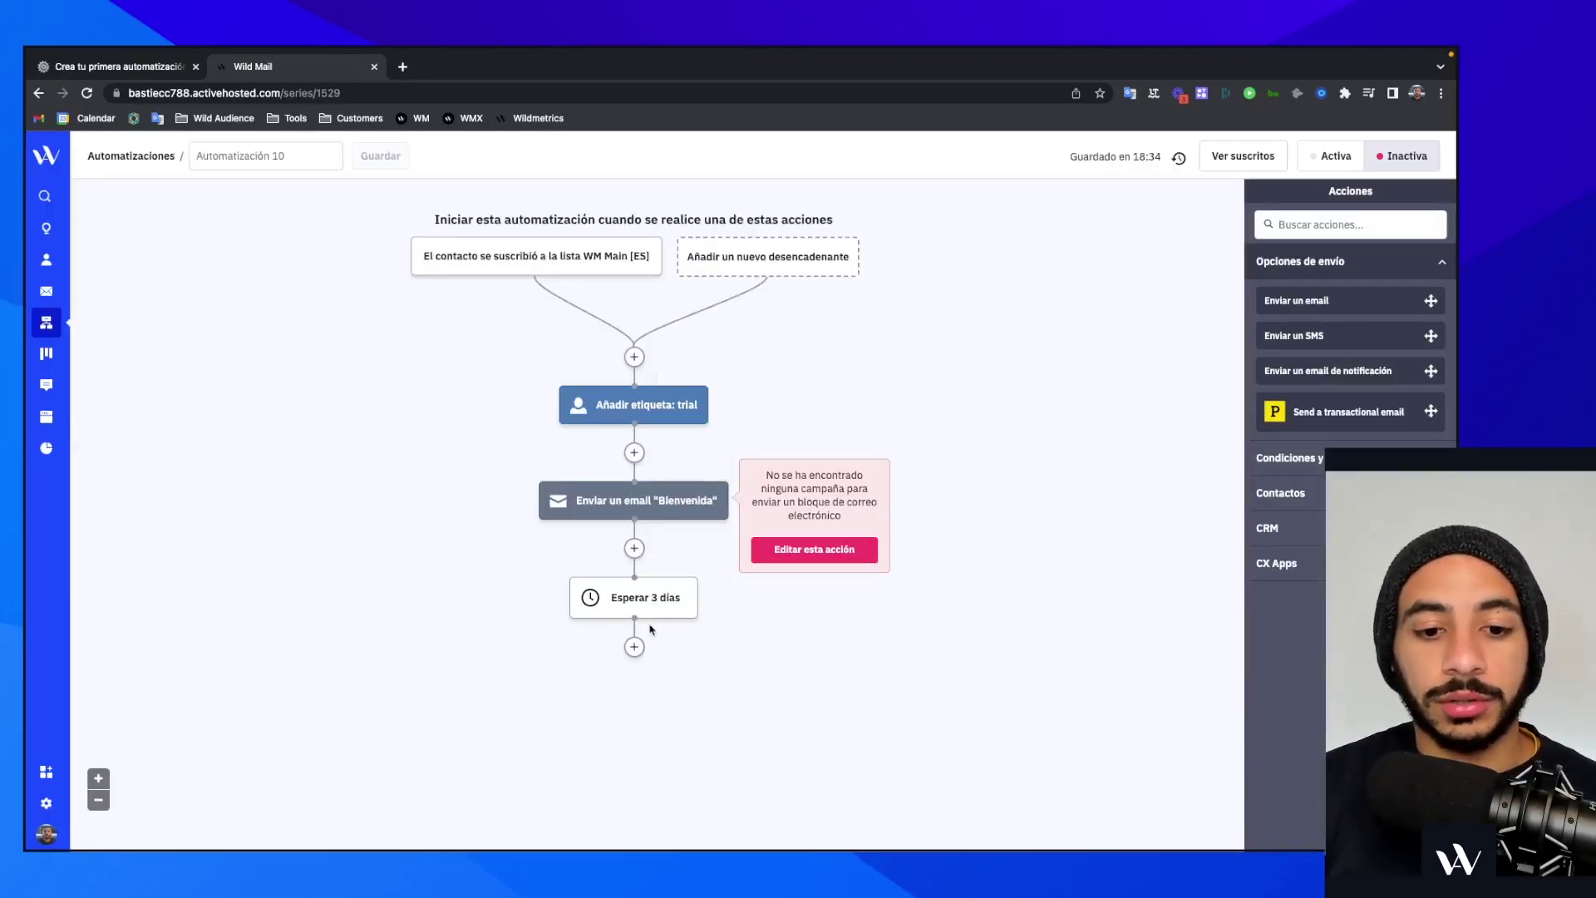
pyautogui.click(634, 648)
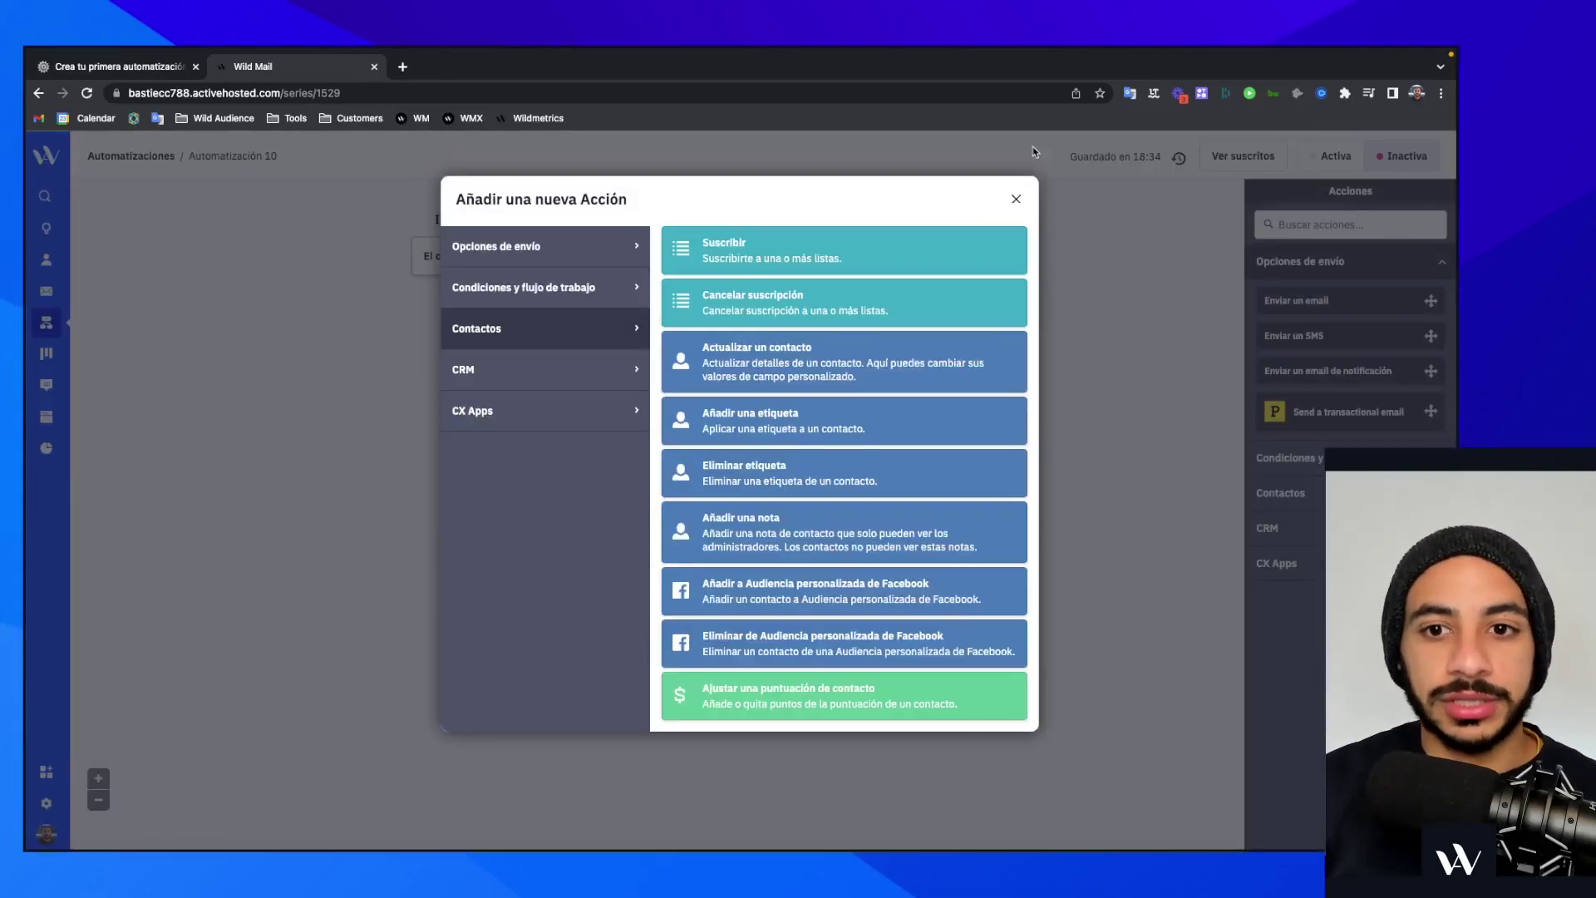
pyautogui.click(1015, 201)
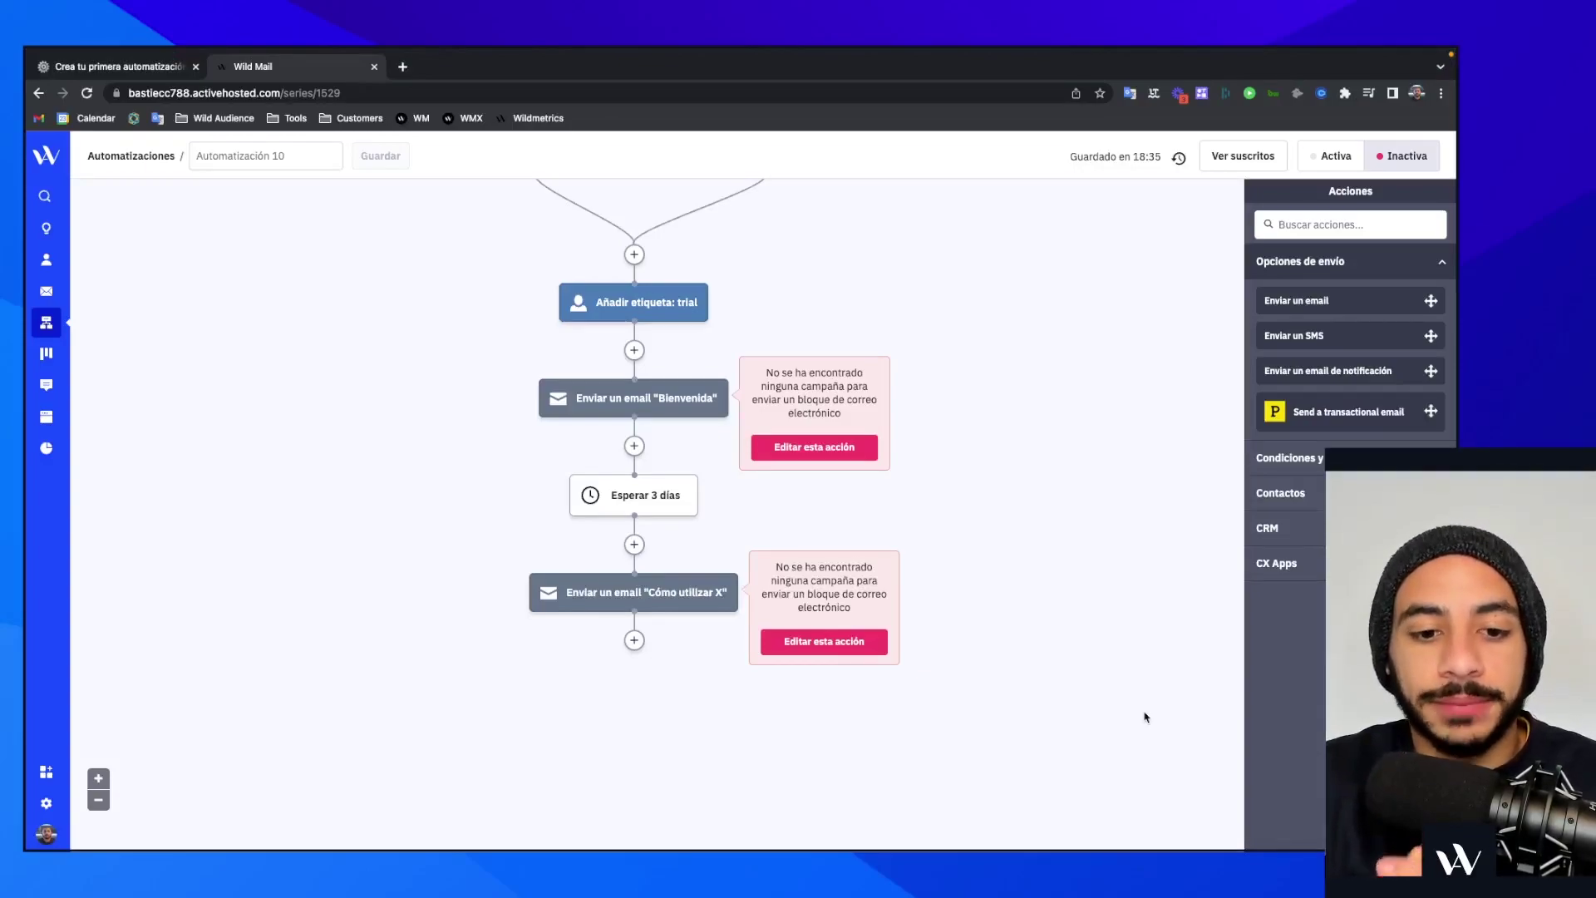
# Copy only the 3-day wait to after the "Cómo utilizar X" email, keeping waiting contacts in their current position
pyautogui.scroll(3, 1145, 717)
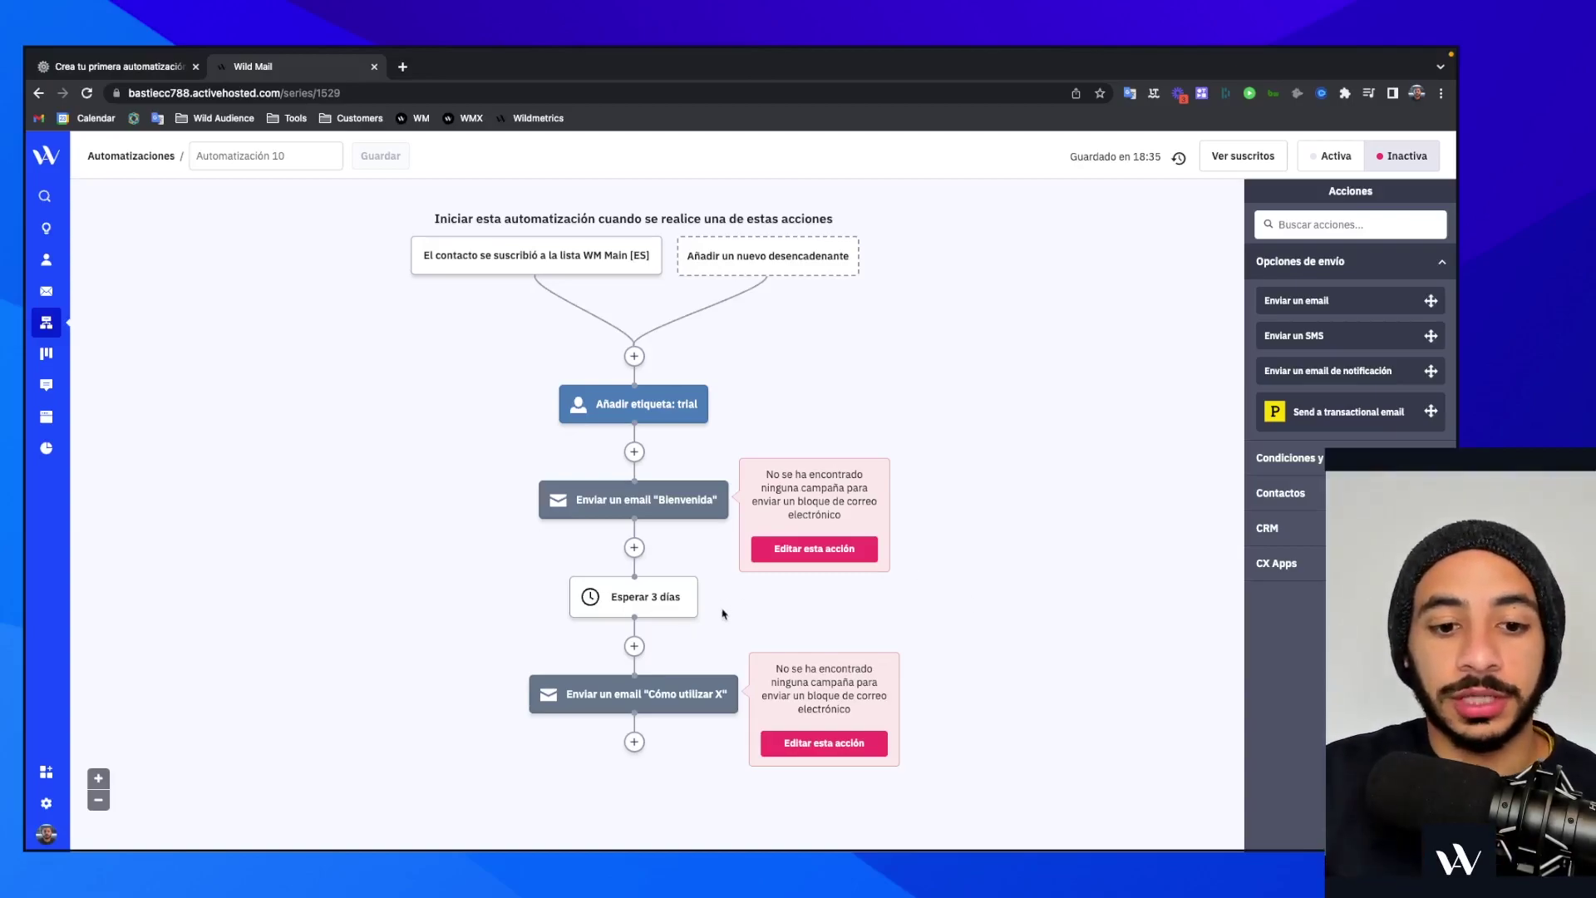
pyautogui.moveTo(647, 598); pyautogui.dragTo(635, 739)
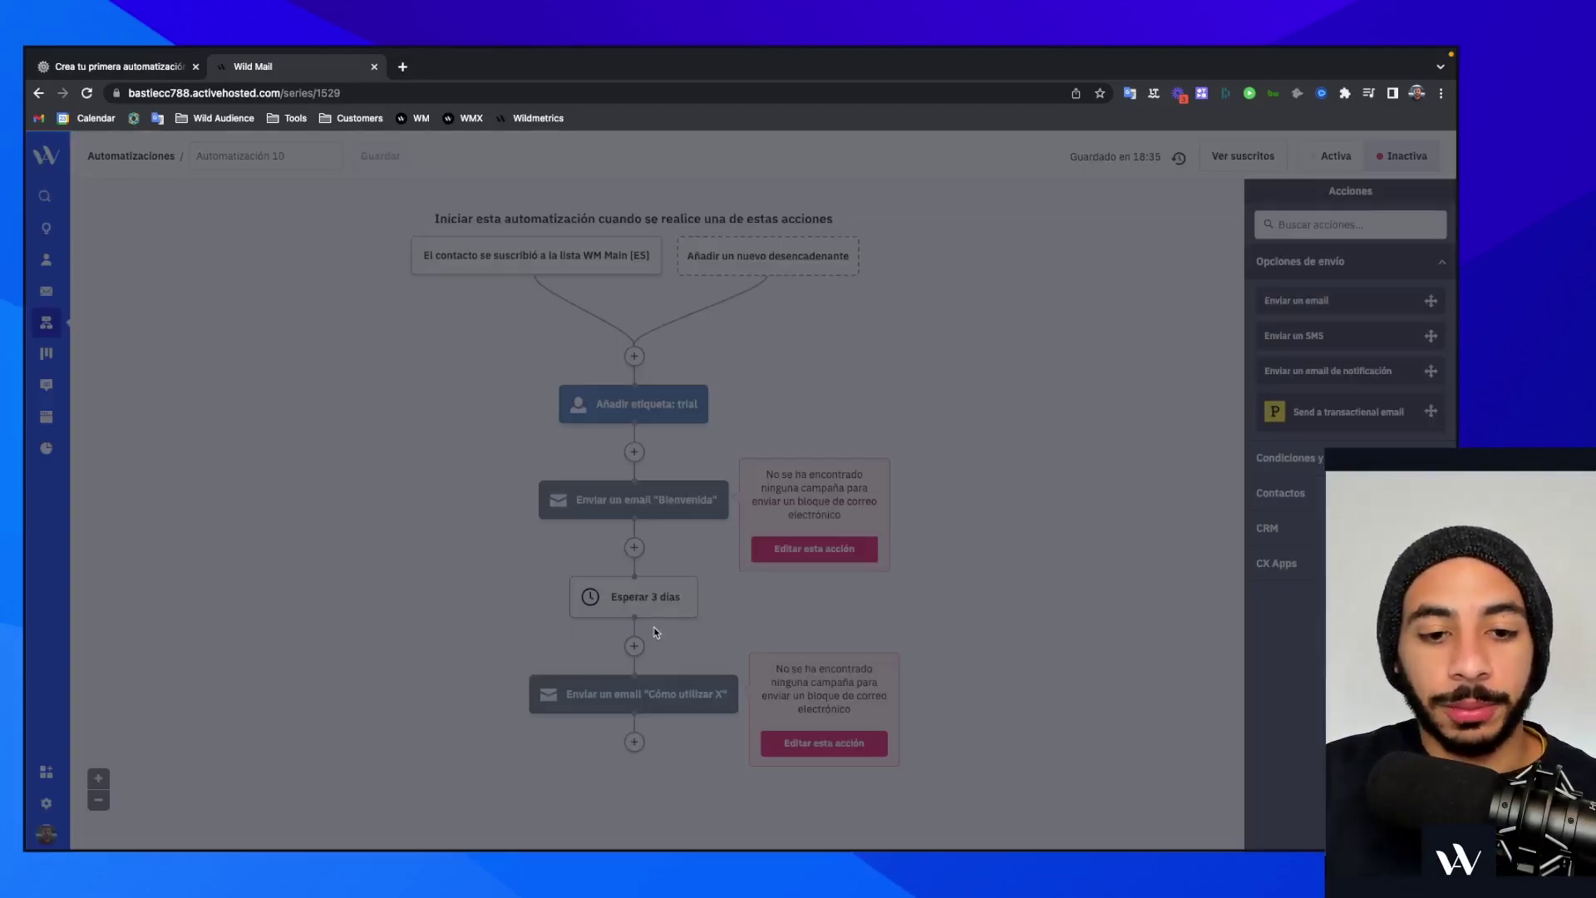
pyautogui.click(569, 707)
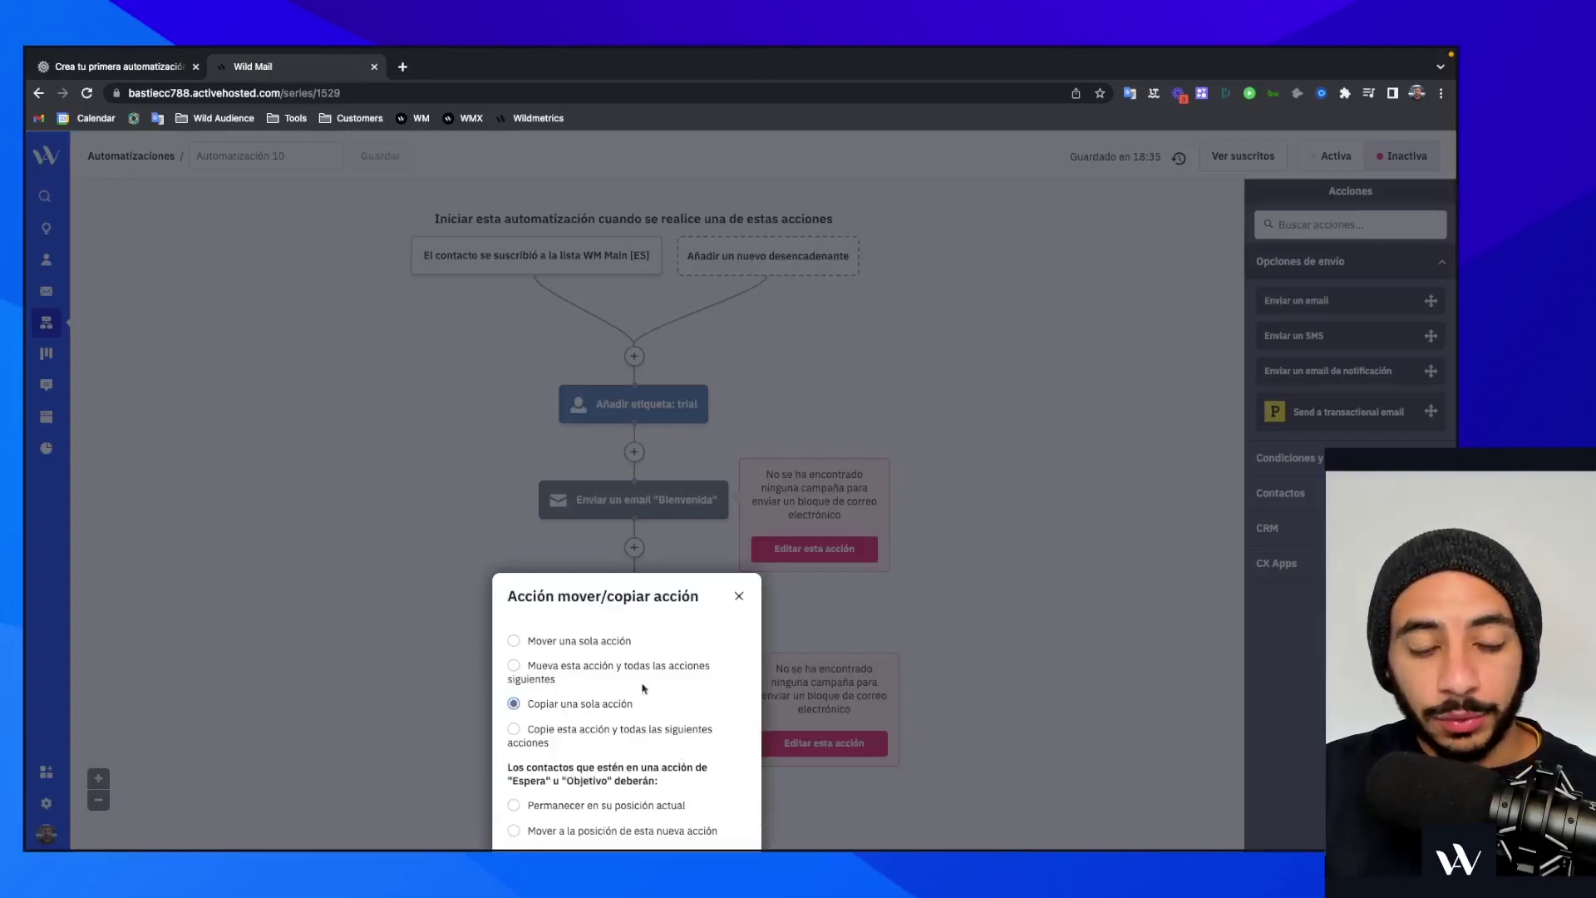
pyautogui.click(553, 744)
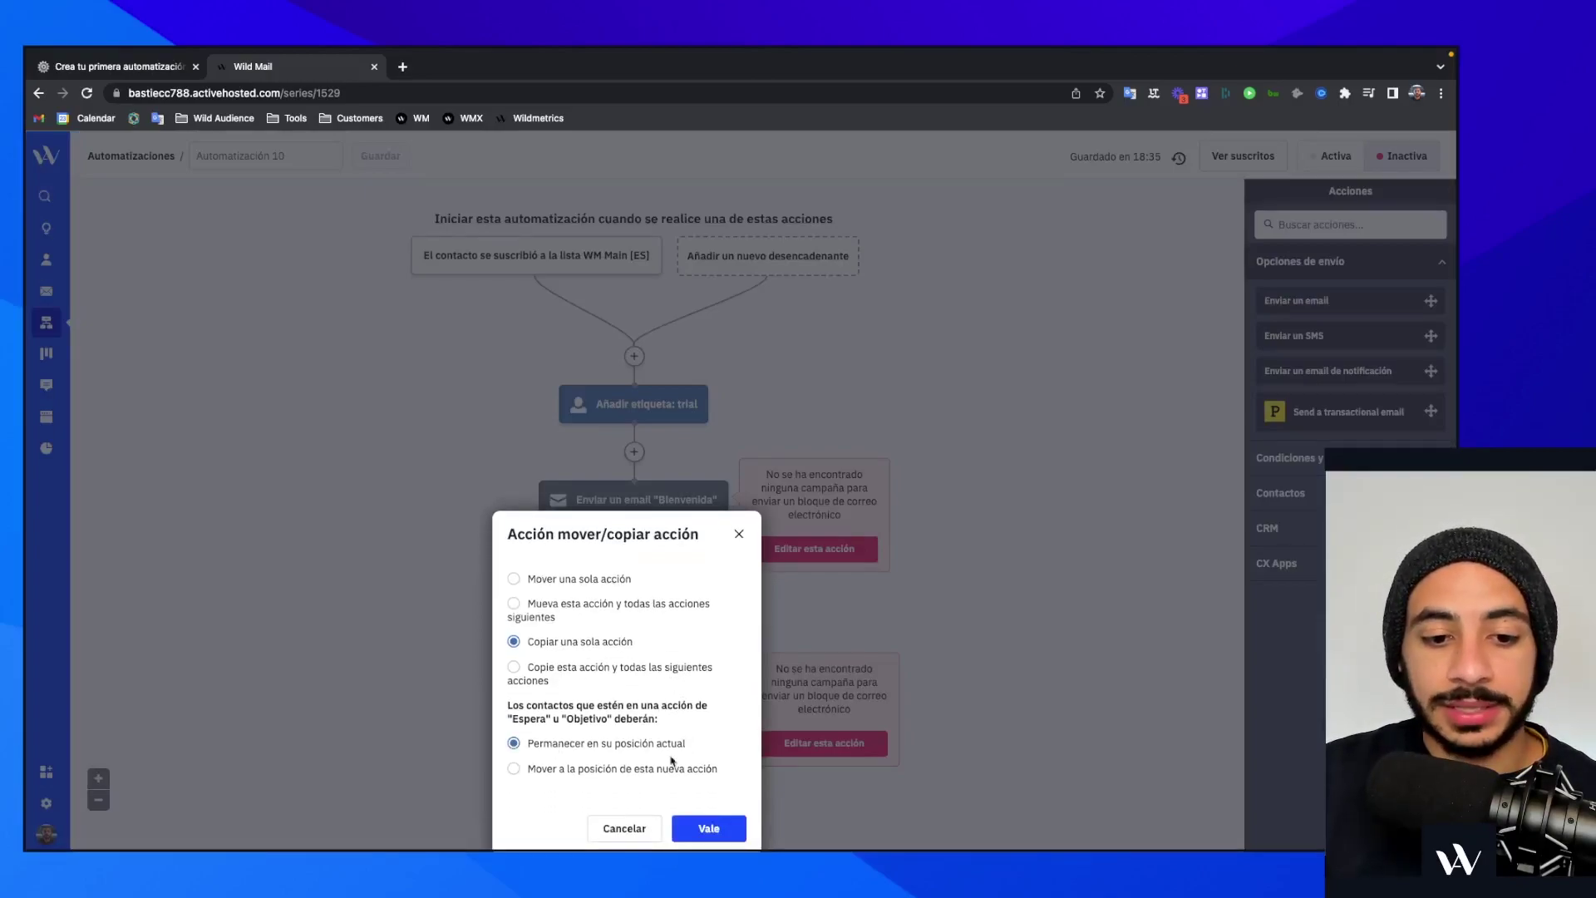
pyautogui.click(699, 827)
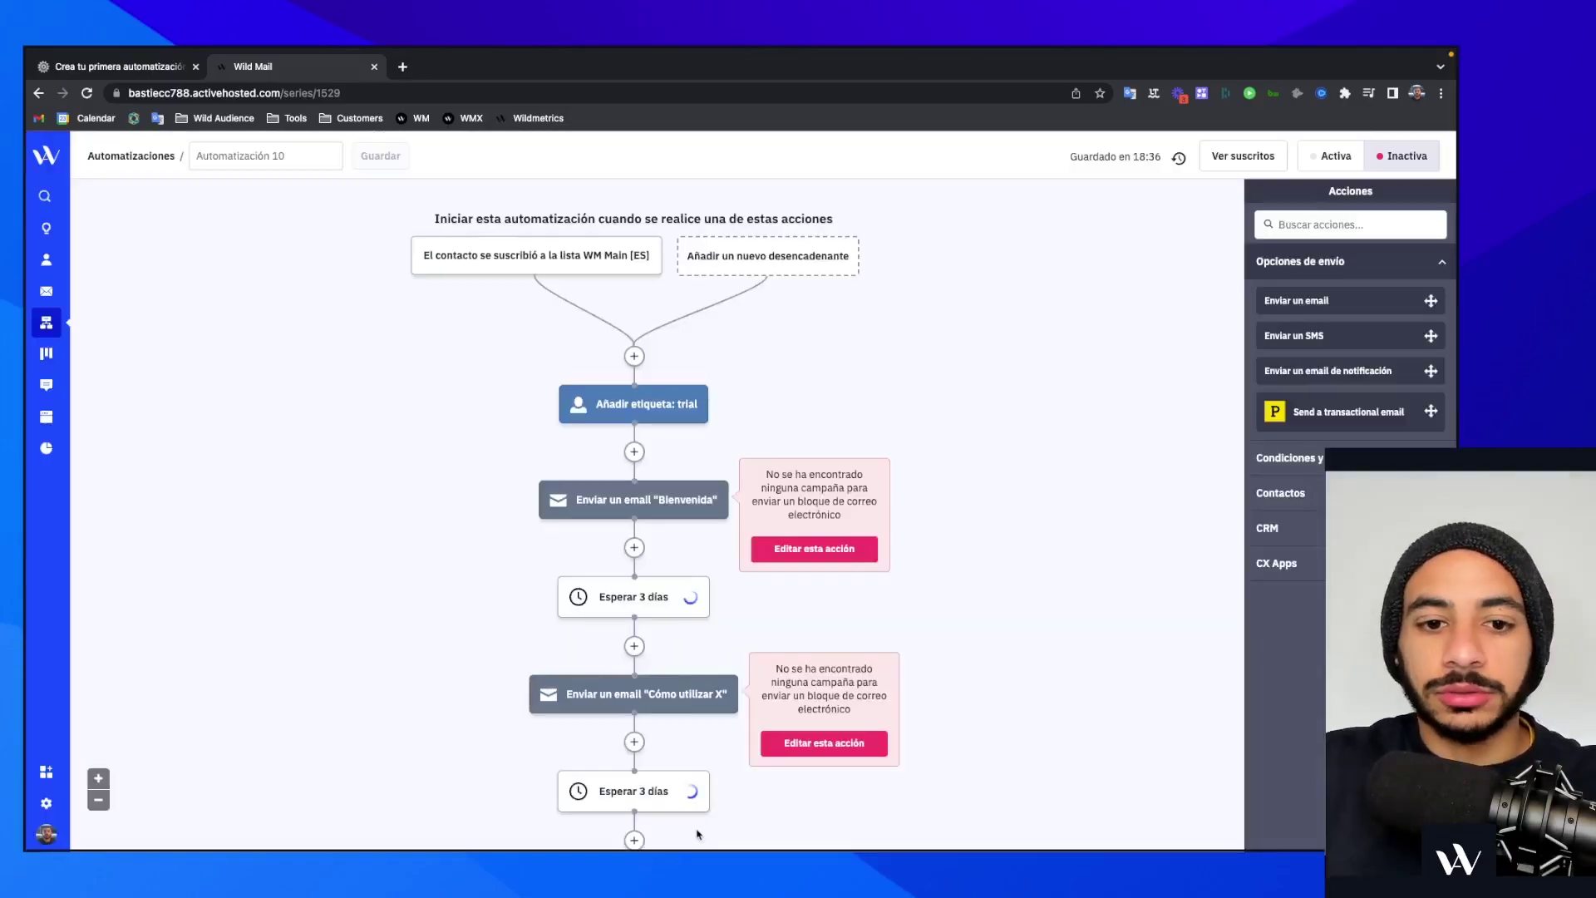
# Start a Si/Si no condition after the second 3-day wait and choose "Ha abierto" as its criterion
pyautogui.scroll(-1, 697, 834)
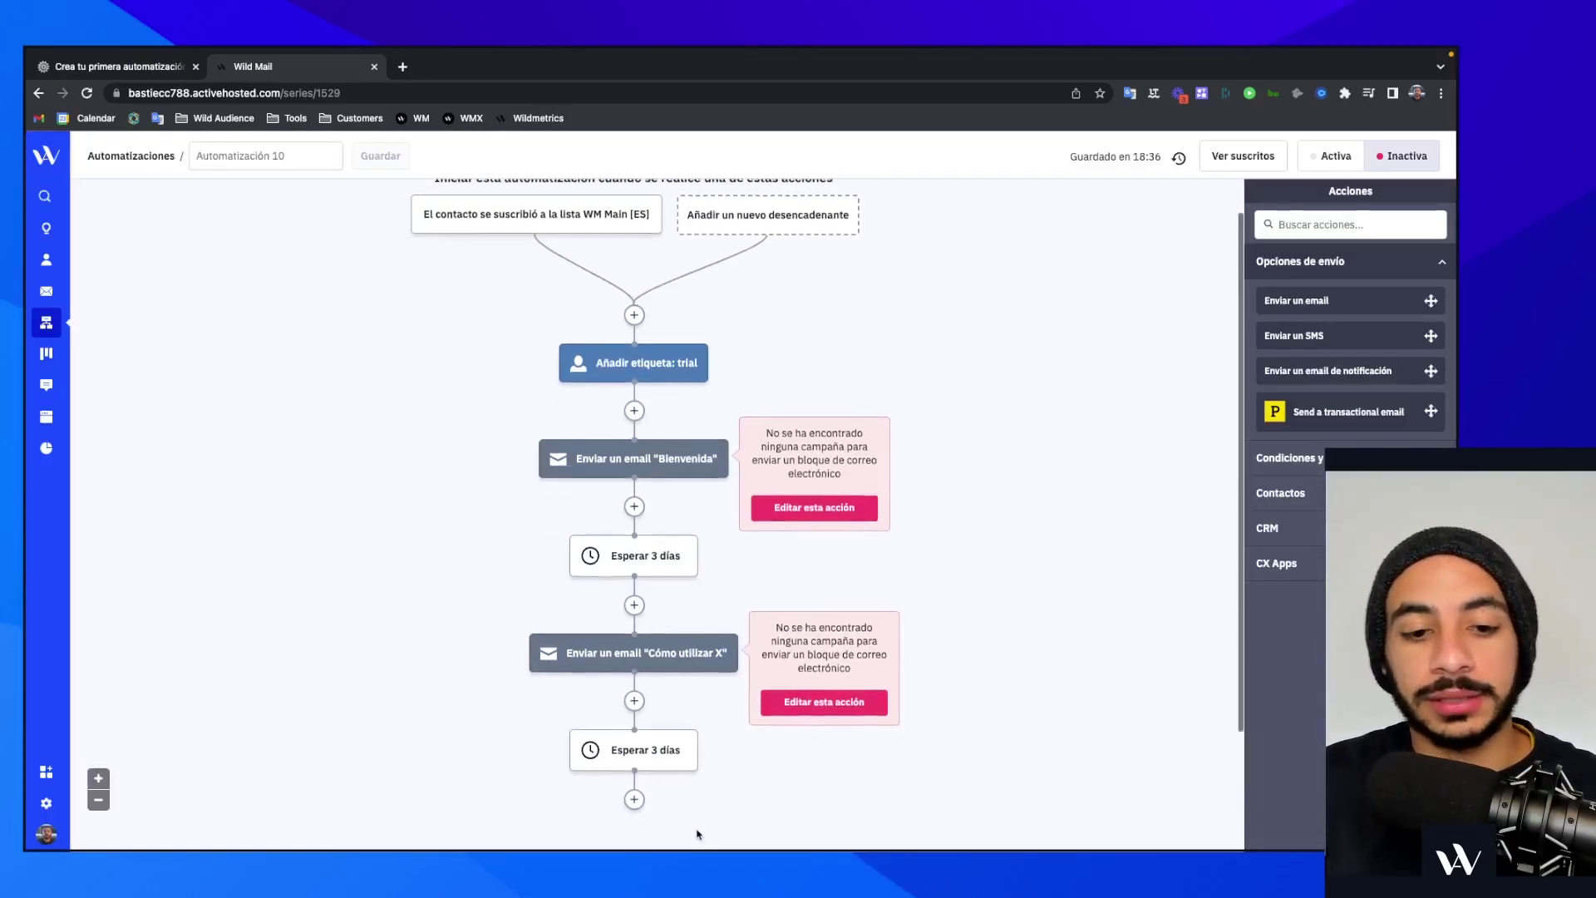
pyautogui.scroll(-2, 696, 834)
pyautogui.click(634, 719)
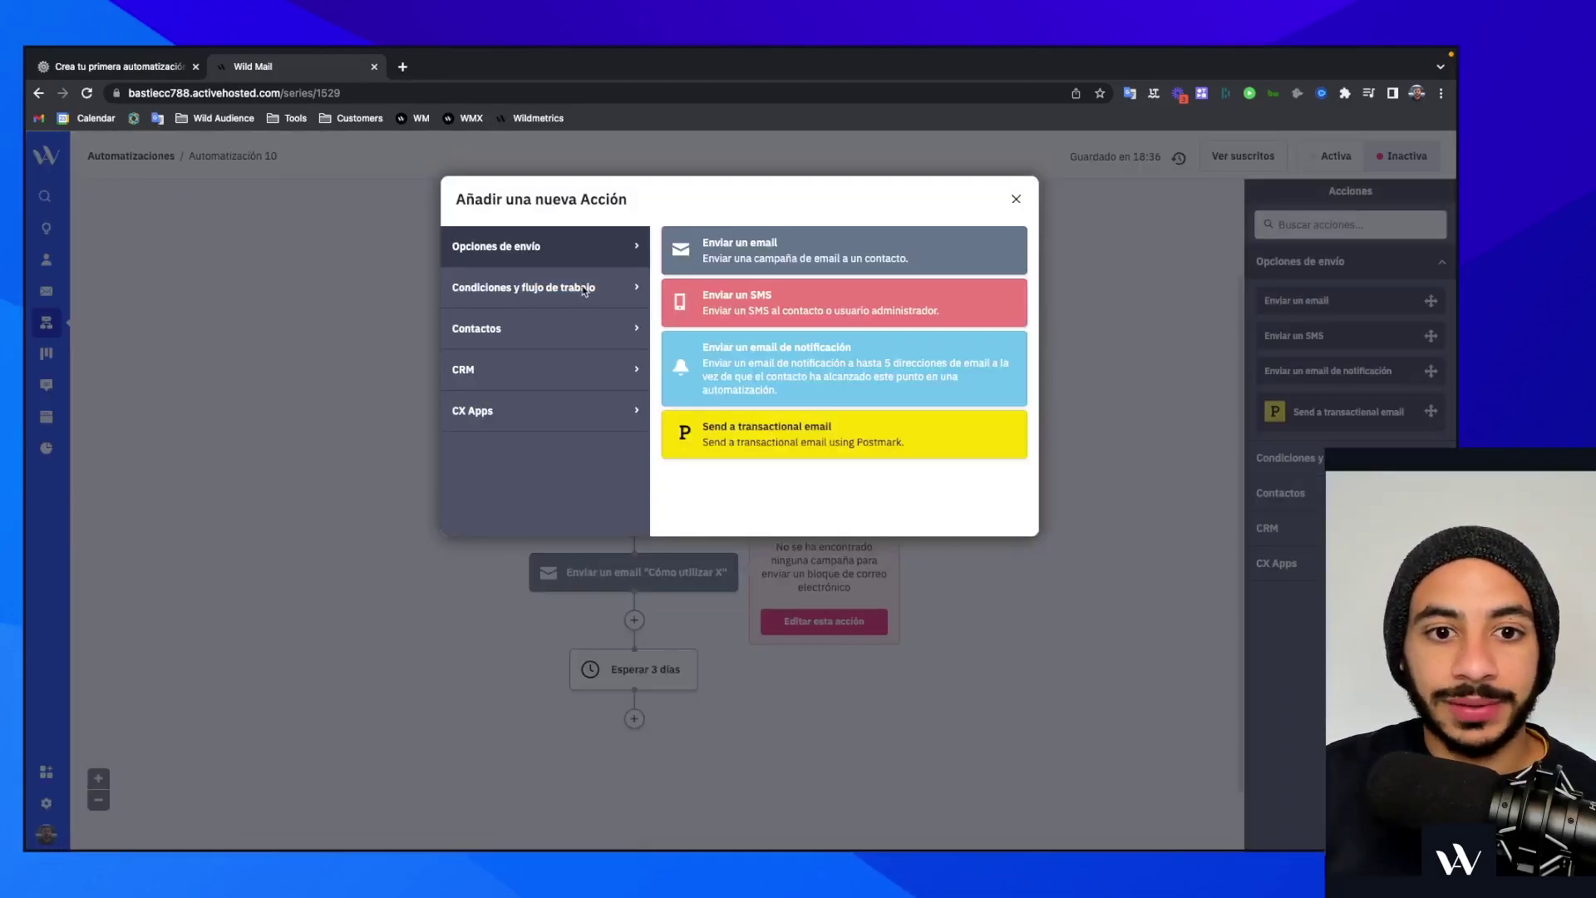
pyautogui.click(597, 291)
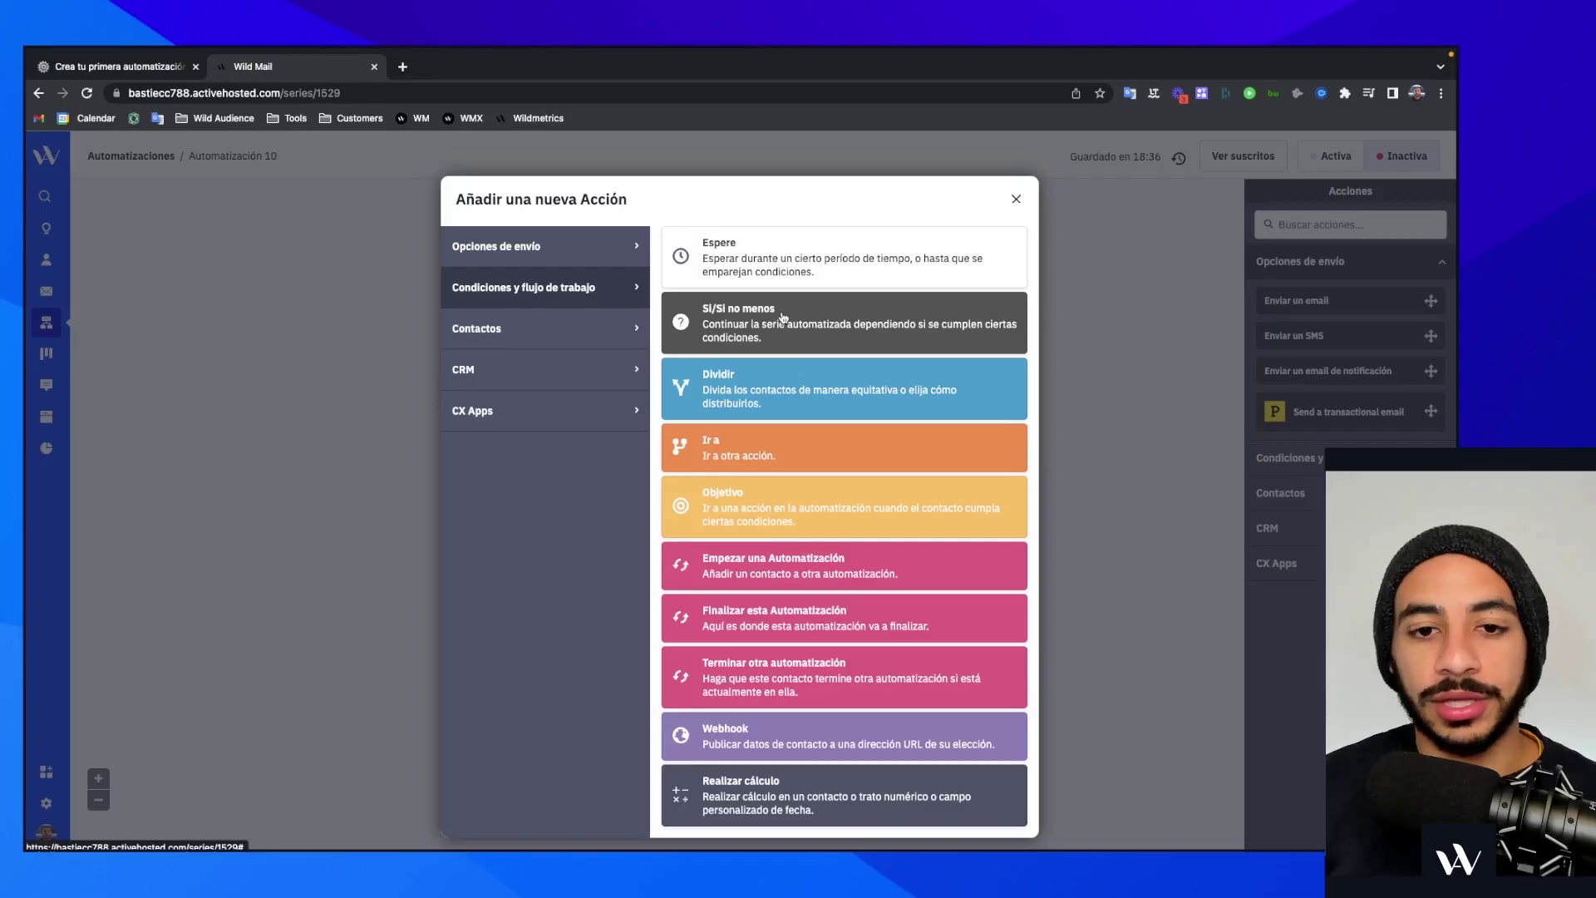
pyautogui.click(782, 318)
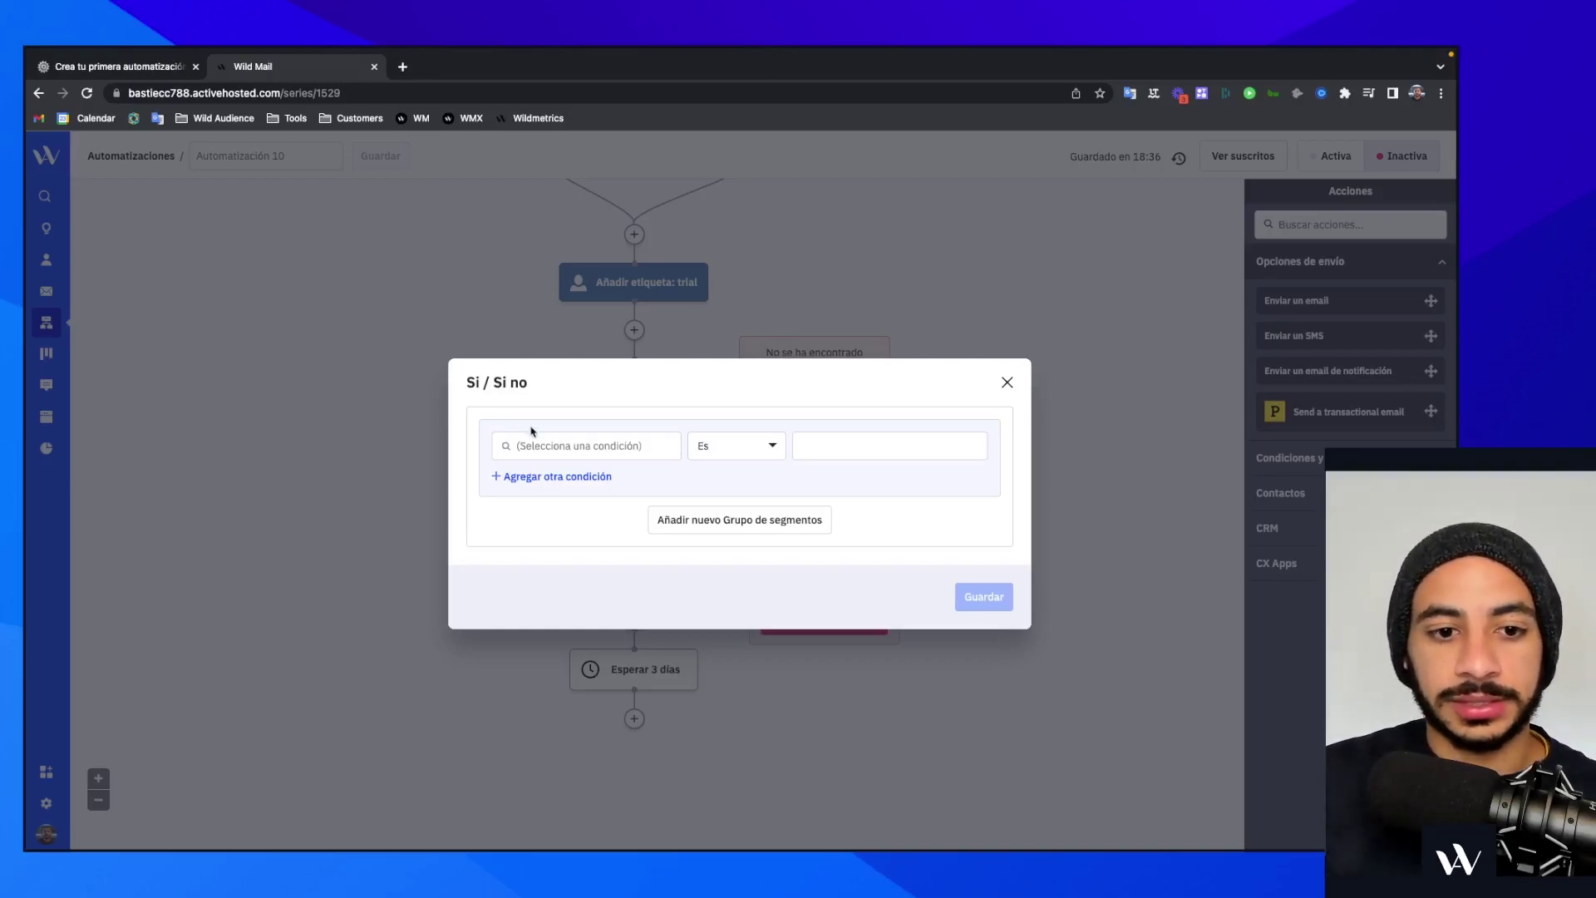
pyautogui.click(545, 446)
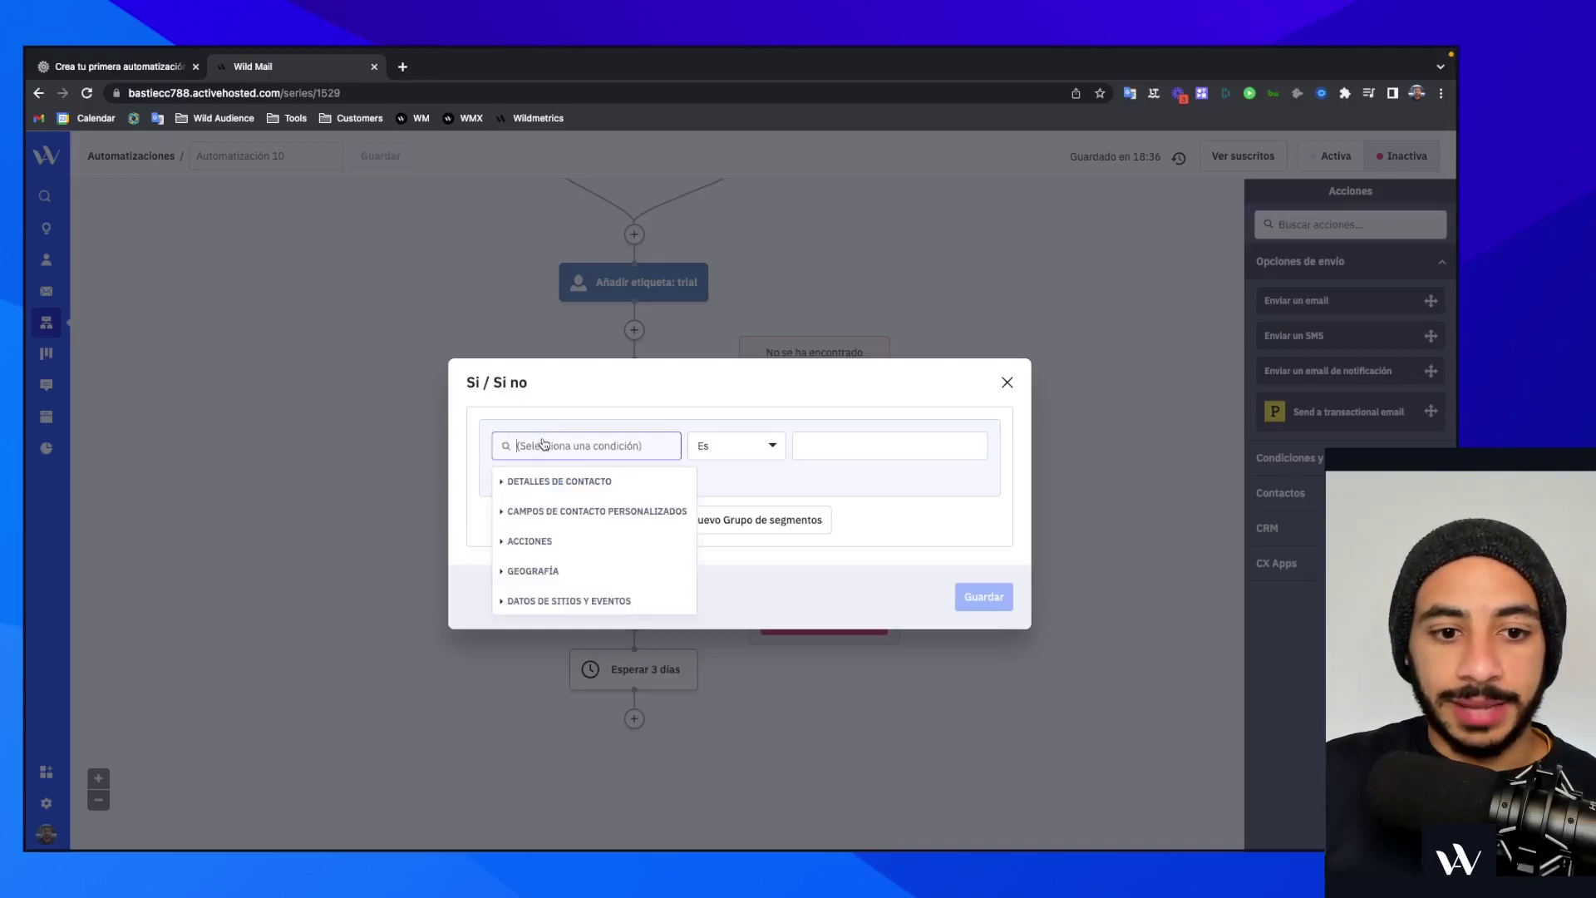
pyautogui.click(564, 542)
pyautogui.scroll(-3, 564, 545)
pyautogui.scroll(-1, 564, 546)
pyautogui.scroll(2, 564, 545)
pyautogui.scroll(-2, 564, 546)
pyautogui.scroll(-1, 564, 546)
pyautogui.click(554, 559)
# Set the opened condition to Campaña with "Cualquier campaña" and save the branch
pyautogui.click(790, 451)
pyautogui.click(796, 508)
pyautogui.click(800, 447)
pyautogui.click(884, 446)
pyautogui.scroll(-1, 901, 499)
pyautogui.scroll(-5, 901, 499)
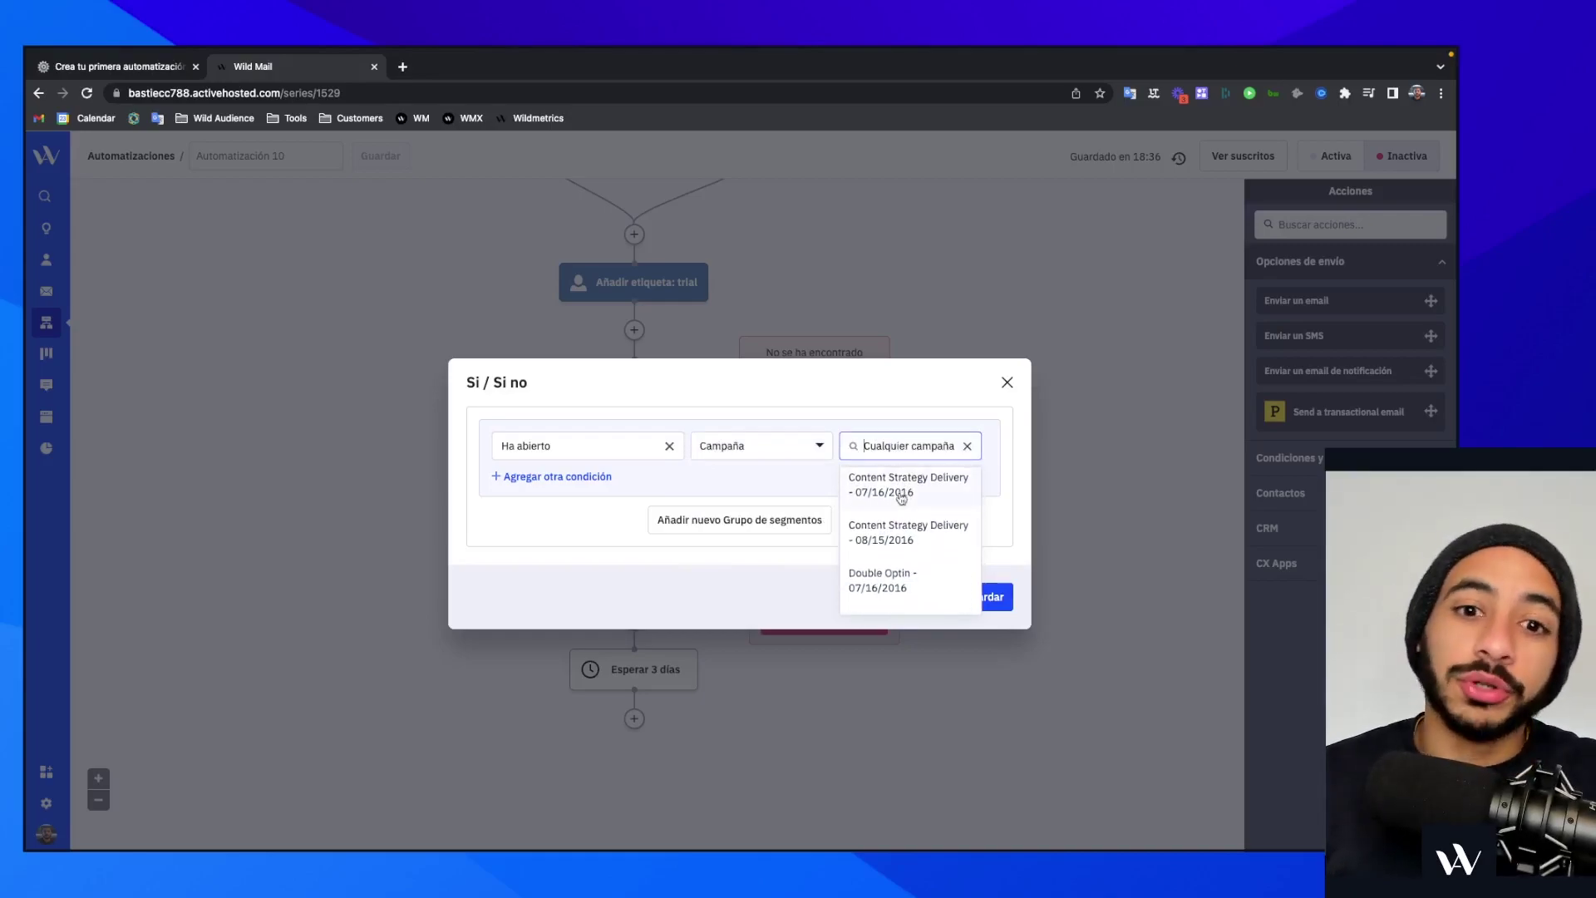
pyautogui.scroll(5, 901, 497)
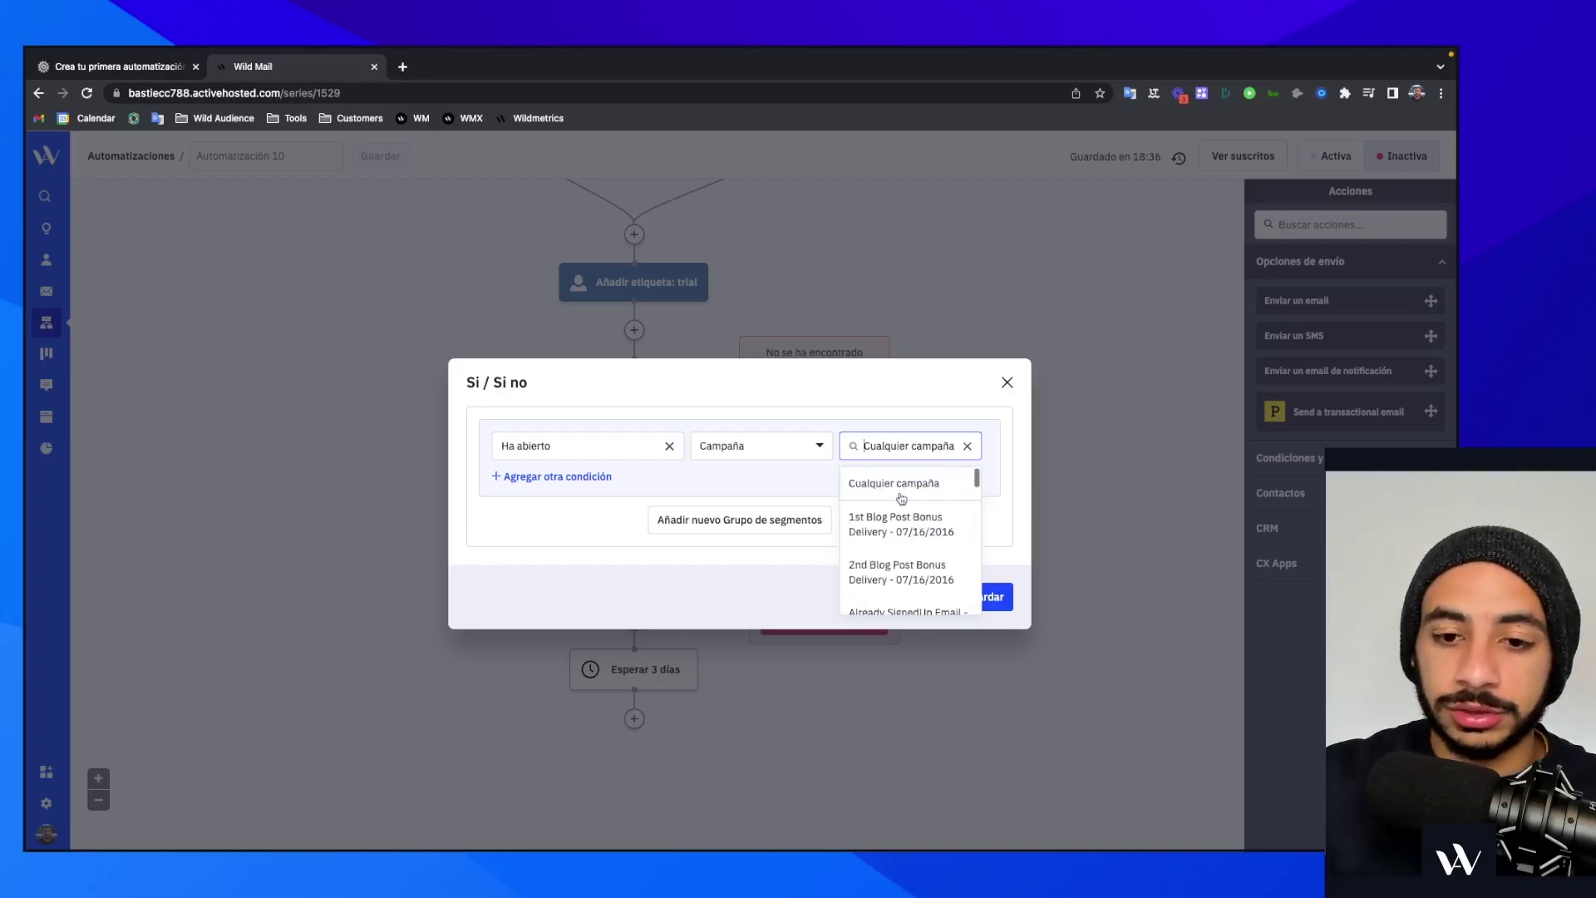
pyautogui.click(888, 484)
pyautogui.click(978, 590)
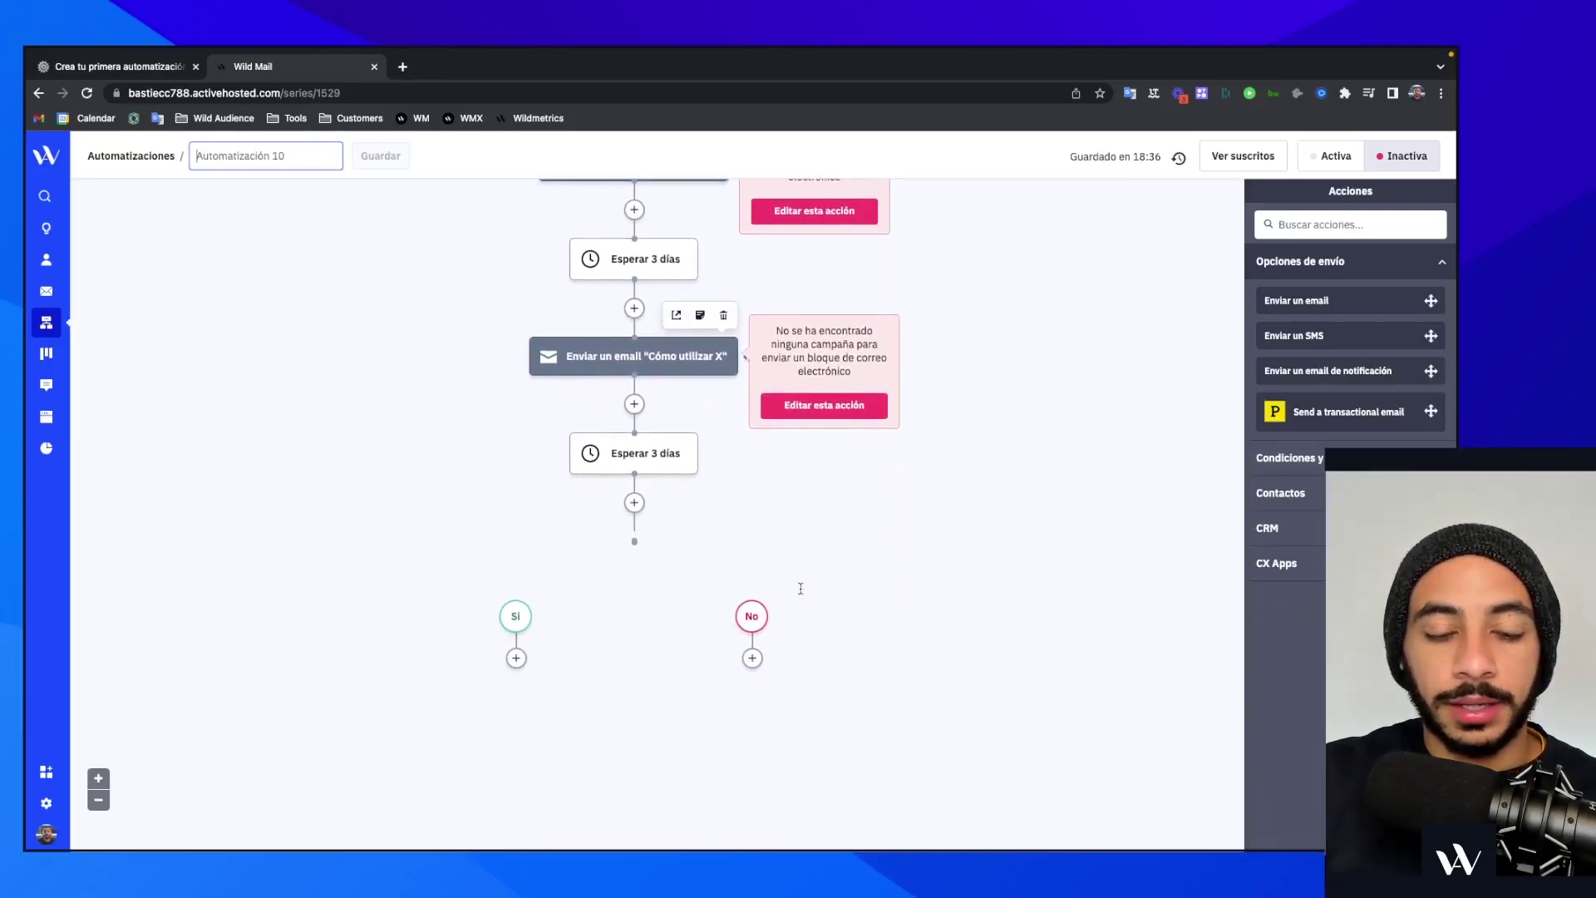
pyautogui.scroll(2, 800, 594)
pyautogui.scroll(-4, 798, 587)
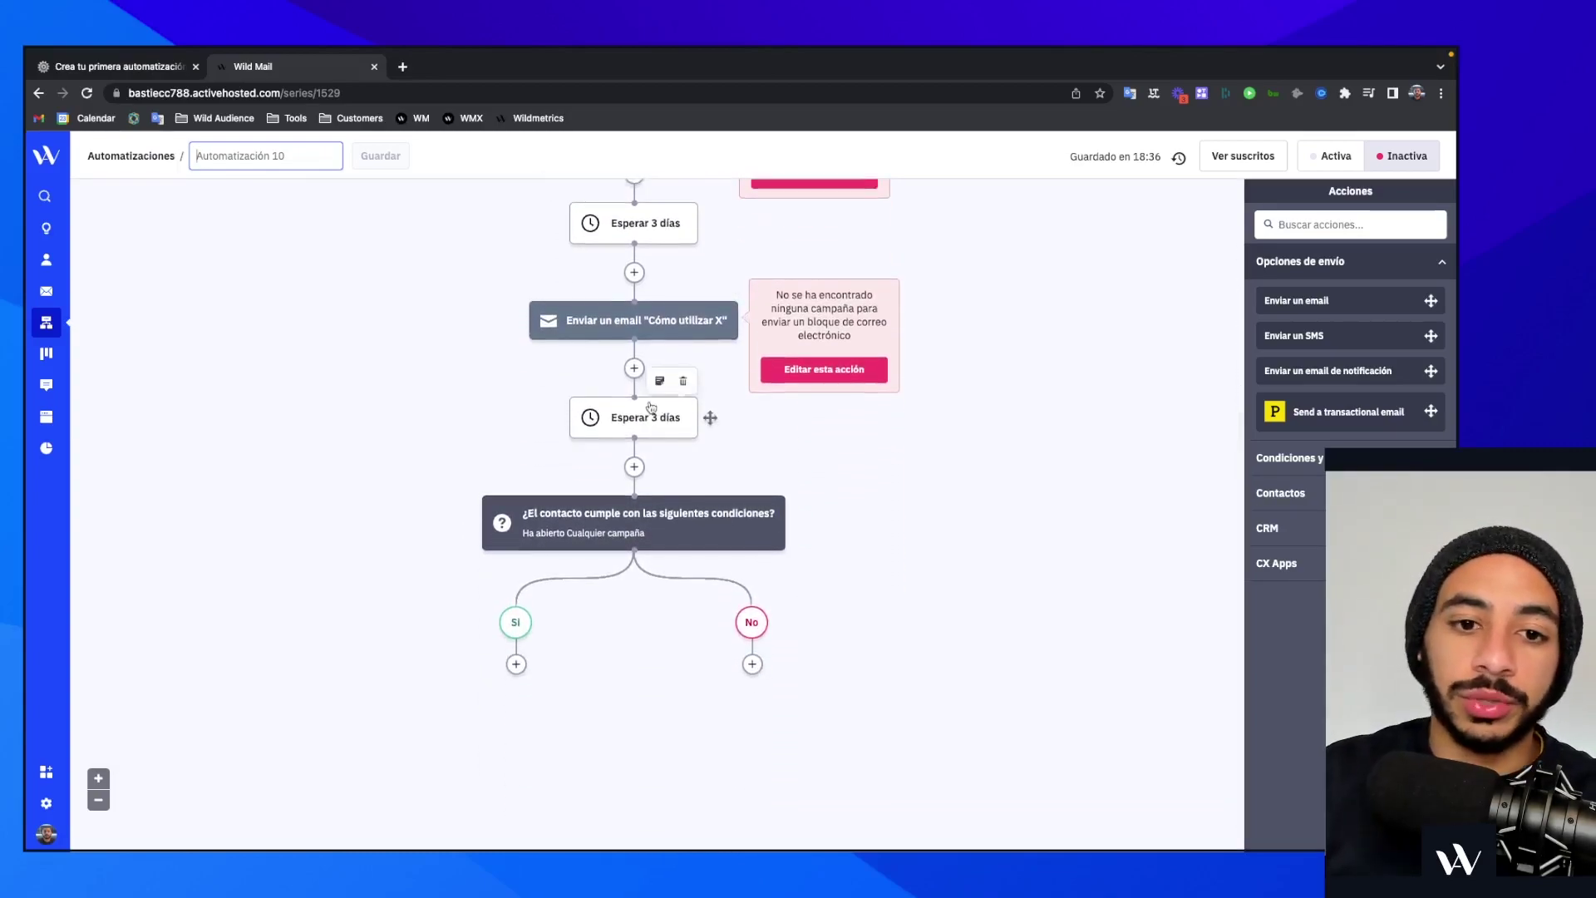
pyautogui.scroll(-1, 631, 499)
pyautogui.moveTo(596, 536)
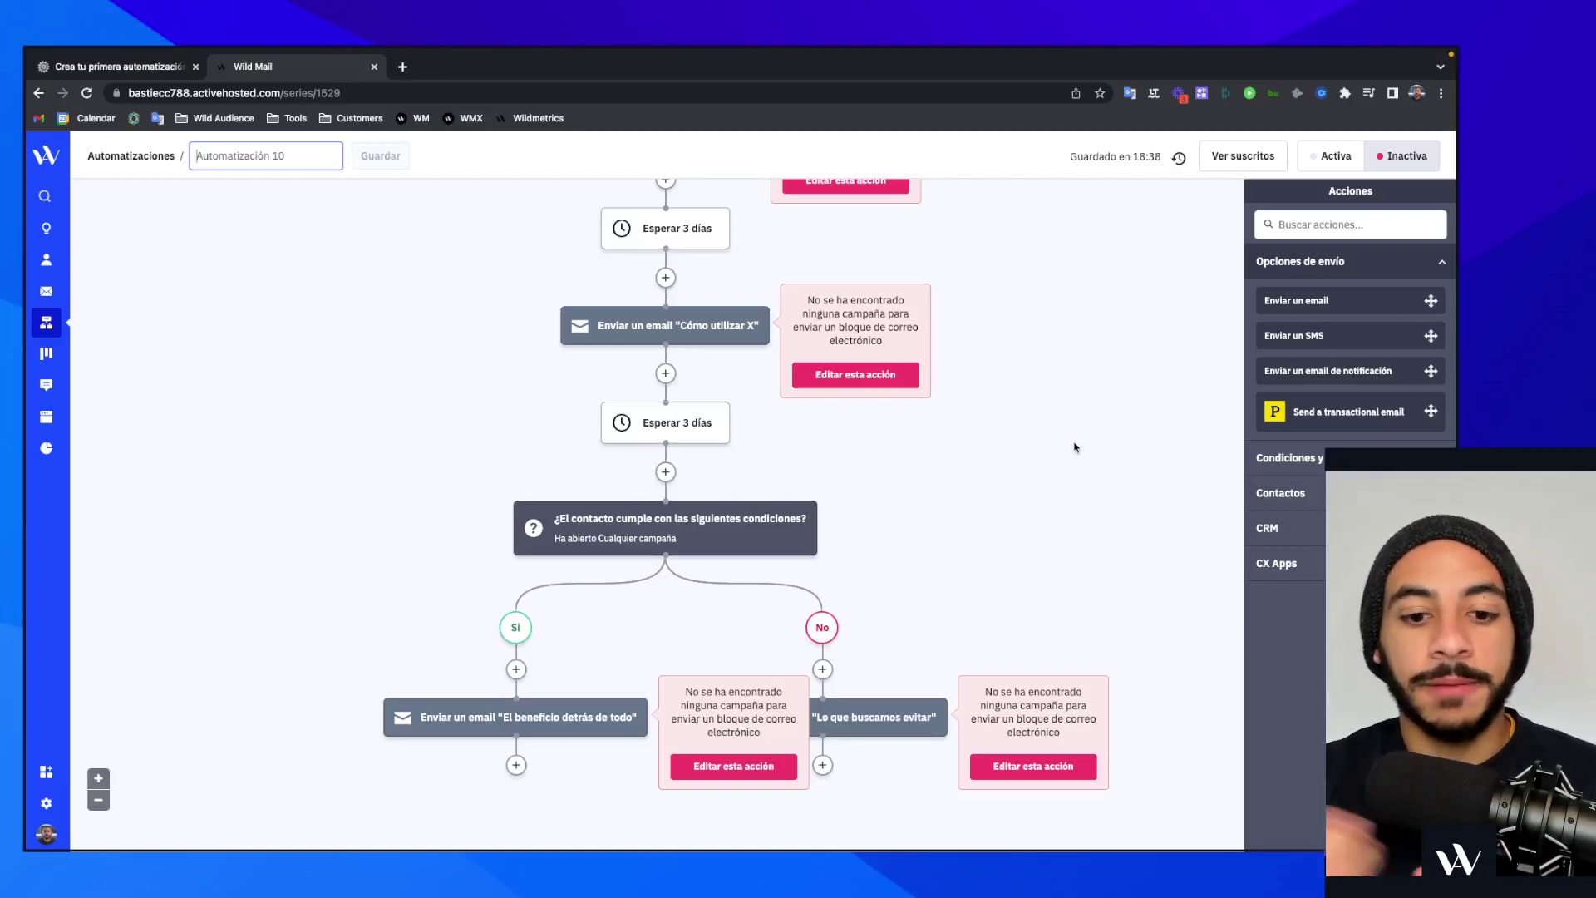
# Copy only the 3-day wait to after the "El beneficio detrás de todo" email, keeping waiting contacts in their current position
pyautogui.scroll(-1, 914, 432)
pyautogui.moveTo(707, 403); pyautogui.dragTo(516, 743)
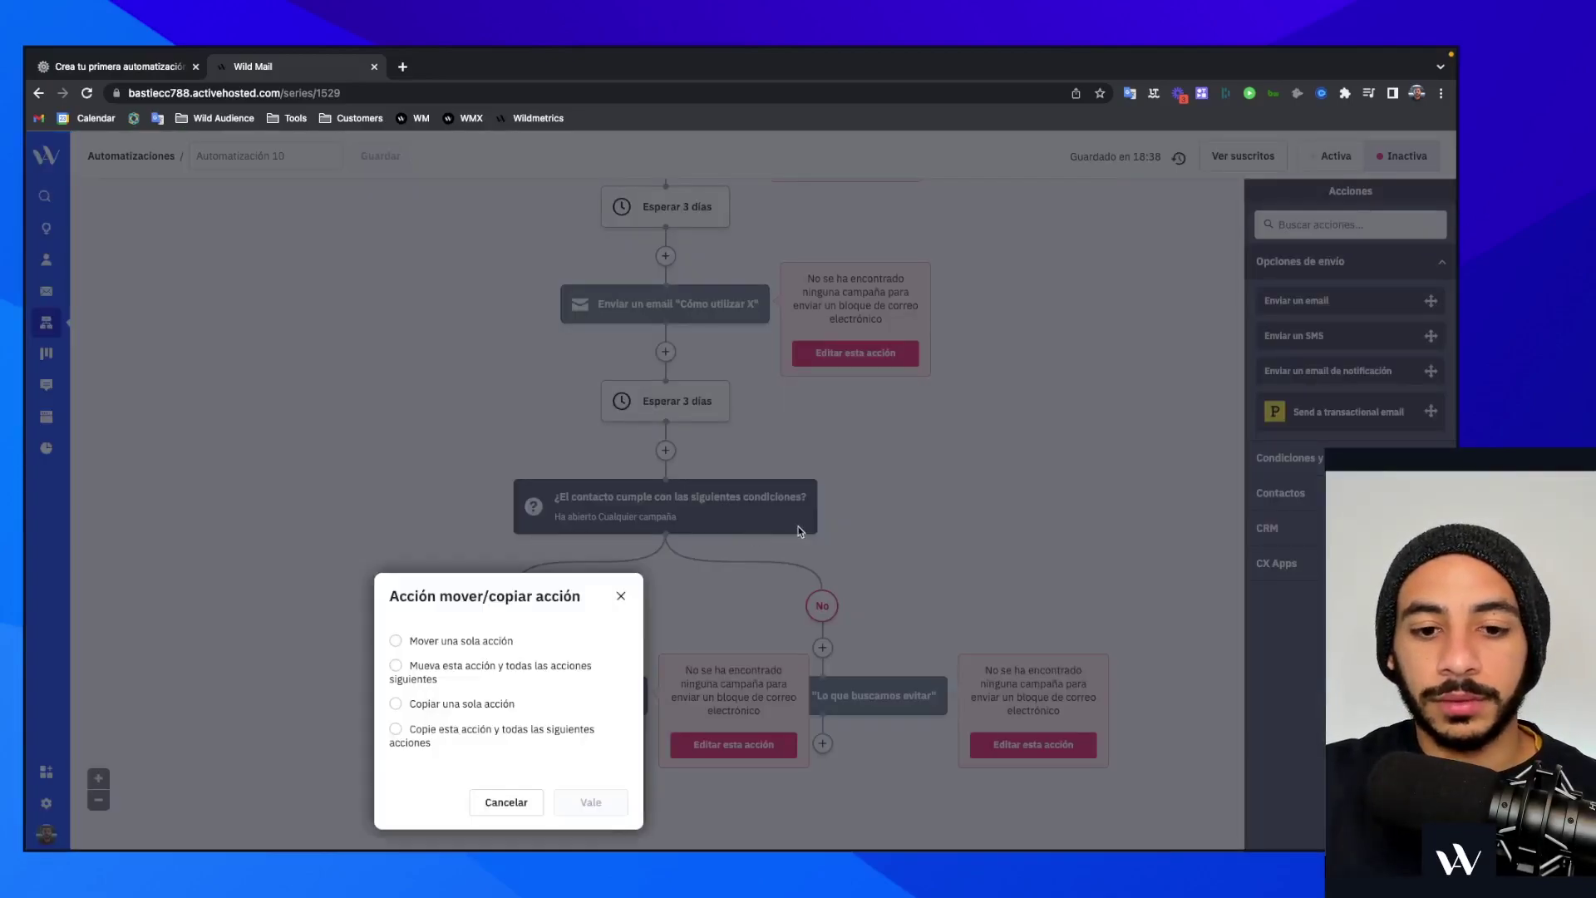
pyautogui.click(466, 703)
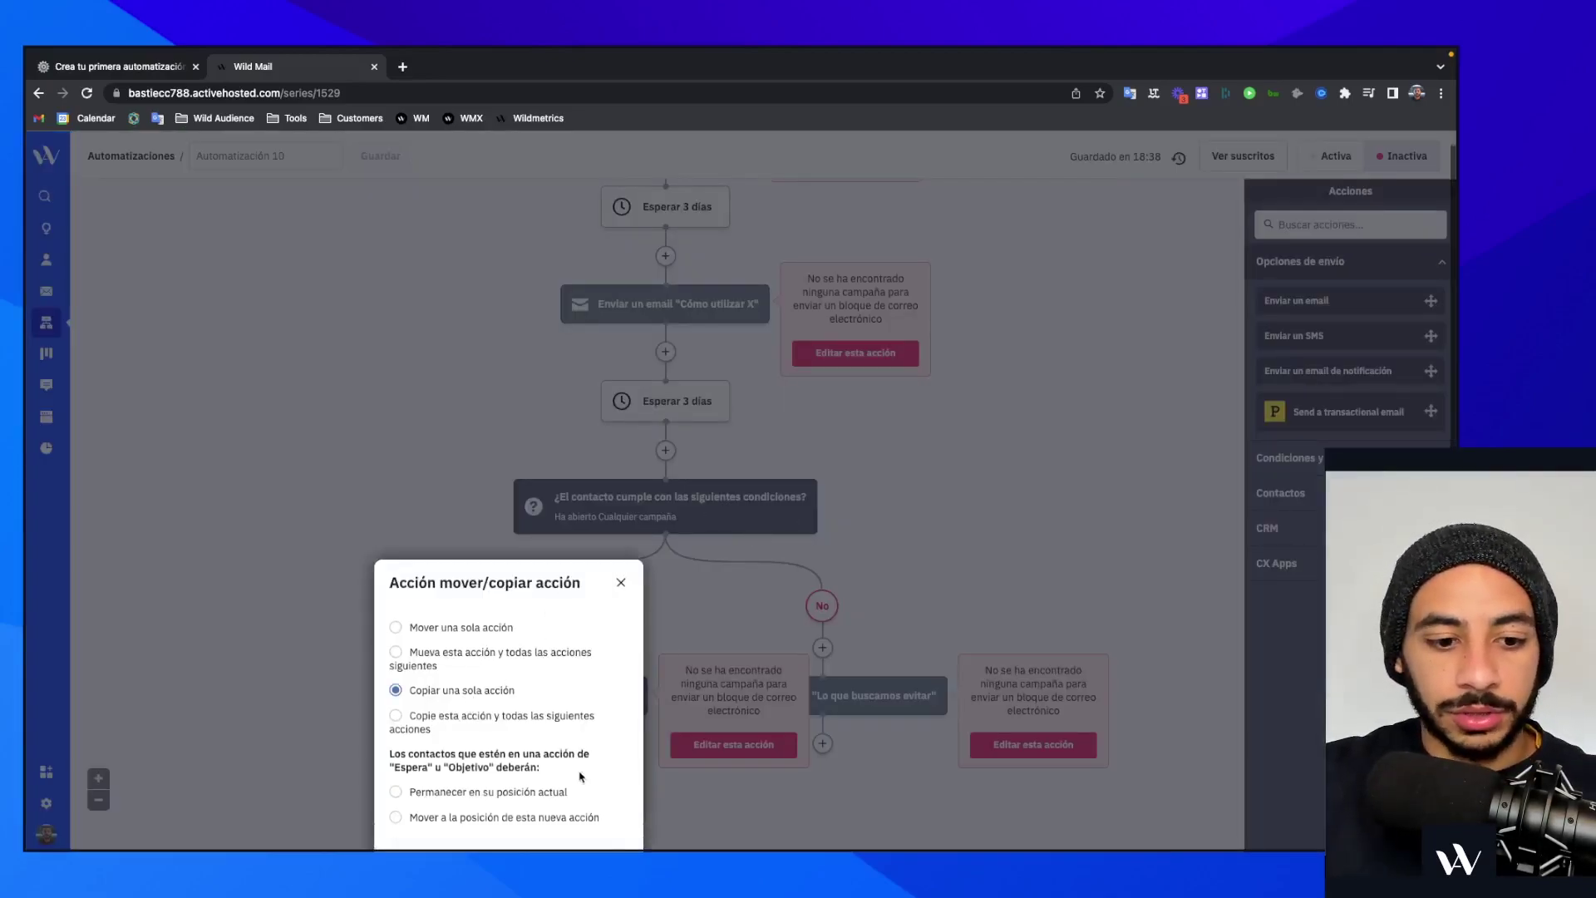
pyautogui.click(545, 743)
pyautogui.click(590, 828)
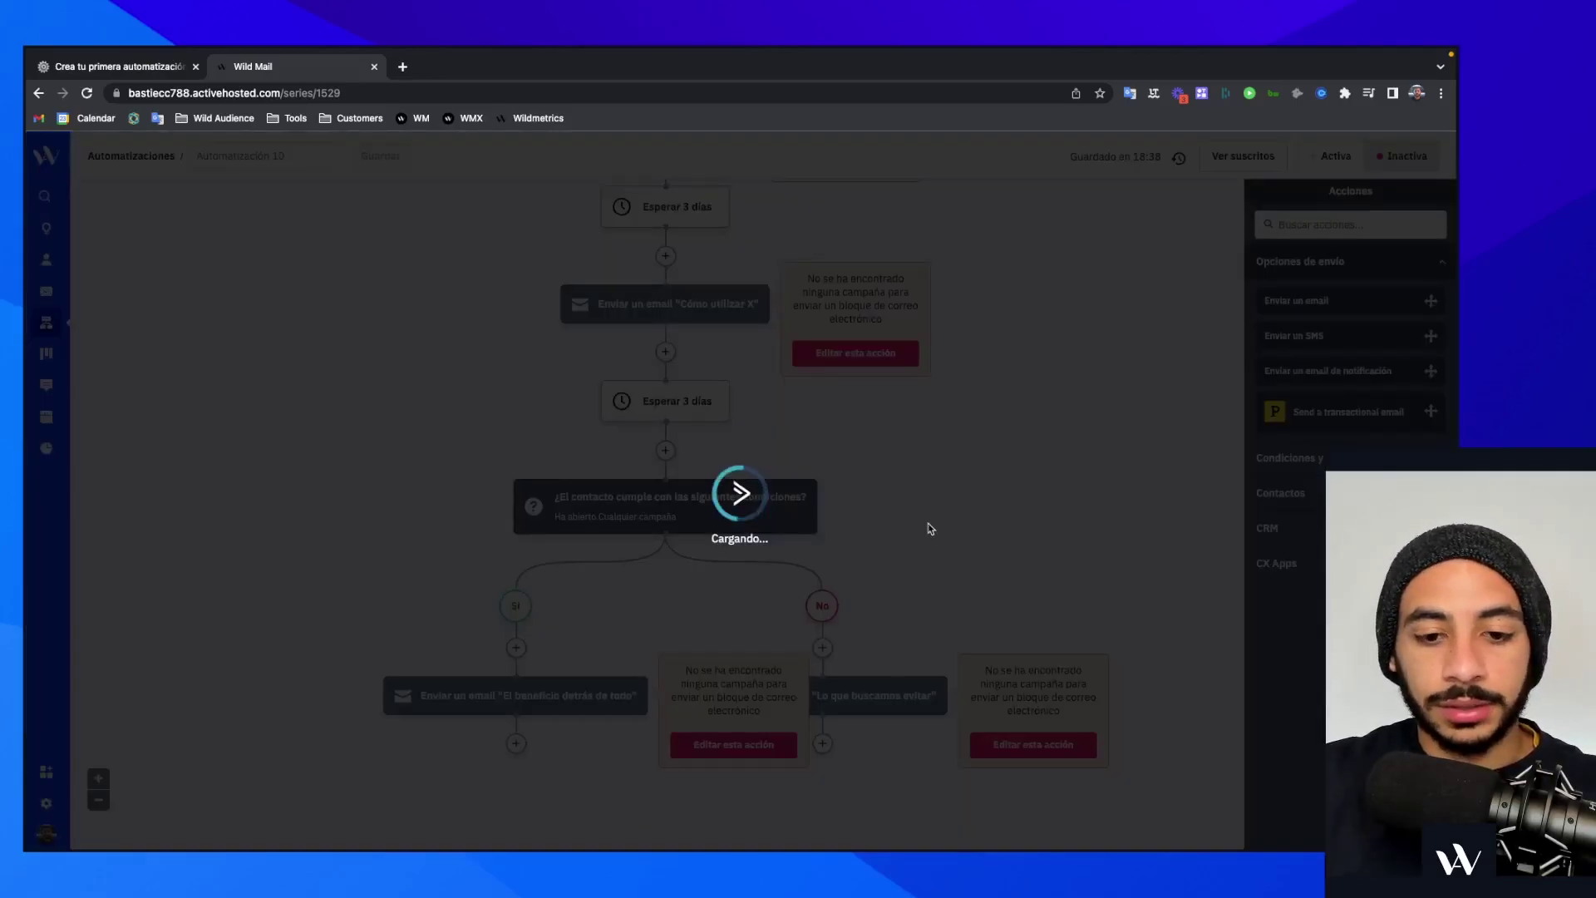
# Copy only the 3-day wait to the No branch after "Lo que buscamos evitar", keeping waiting contacts in their current position
pyautogui.scroll(-3, 931, 529)
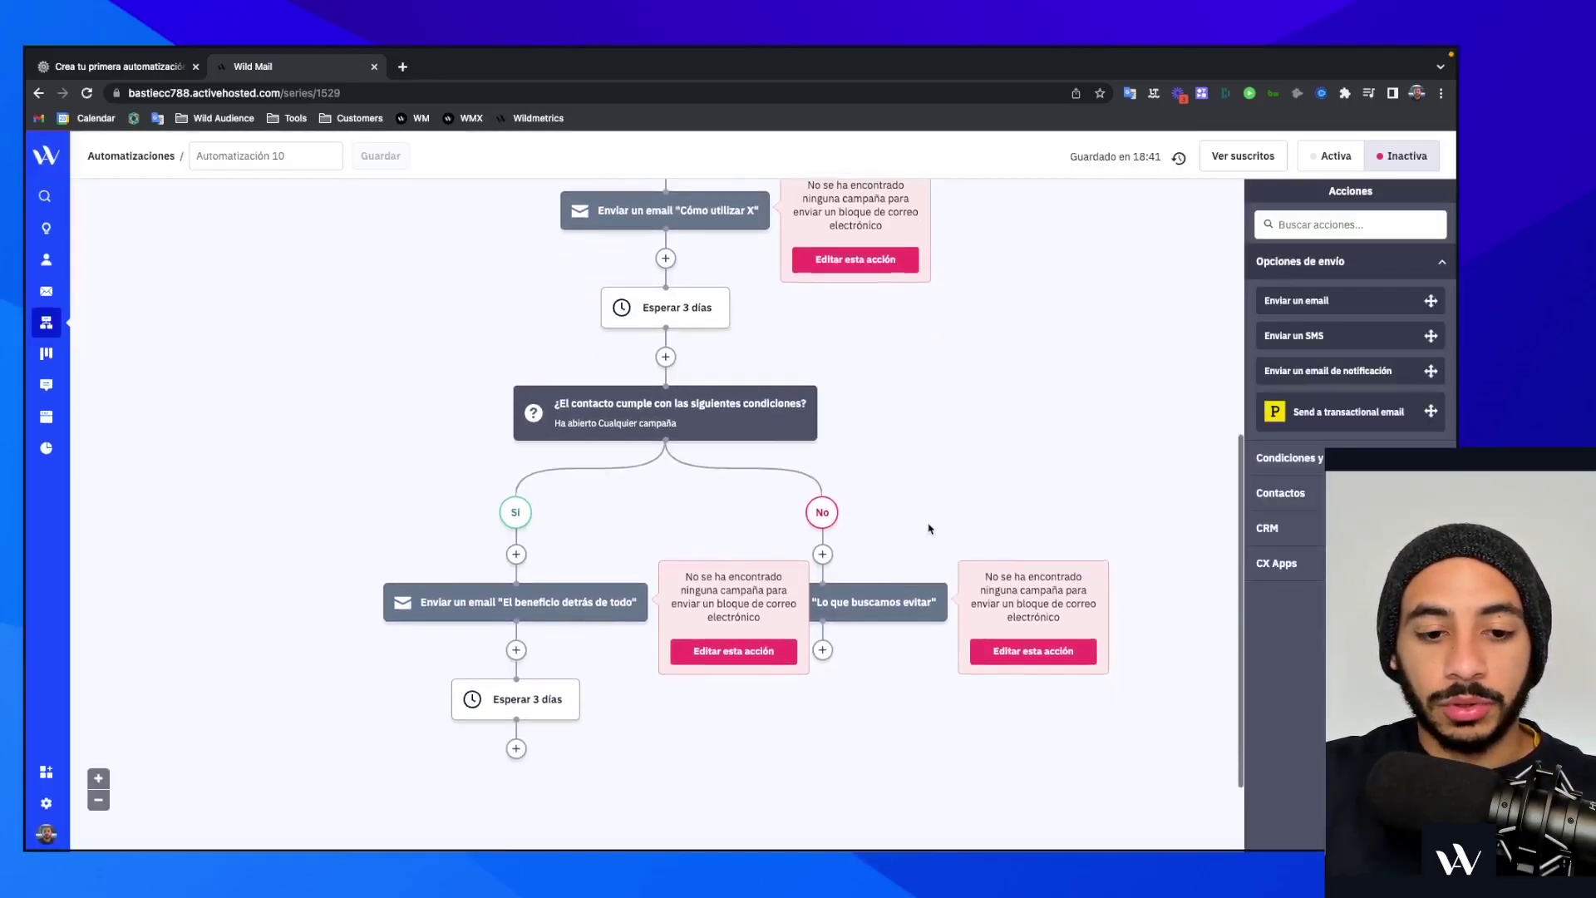
pyautogui.moveTo(562, 650)
pyautogui.moveTo(562, 650); pyautogui.dragTo(869, 599)
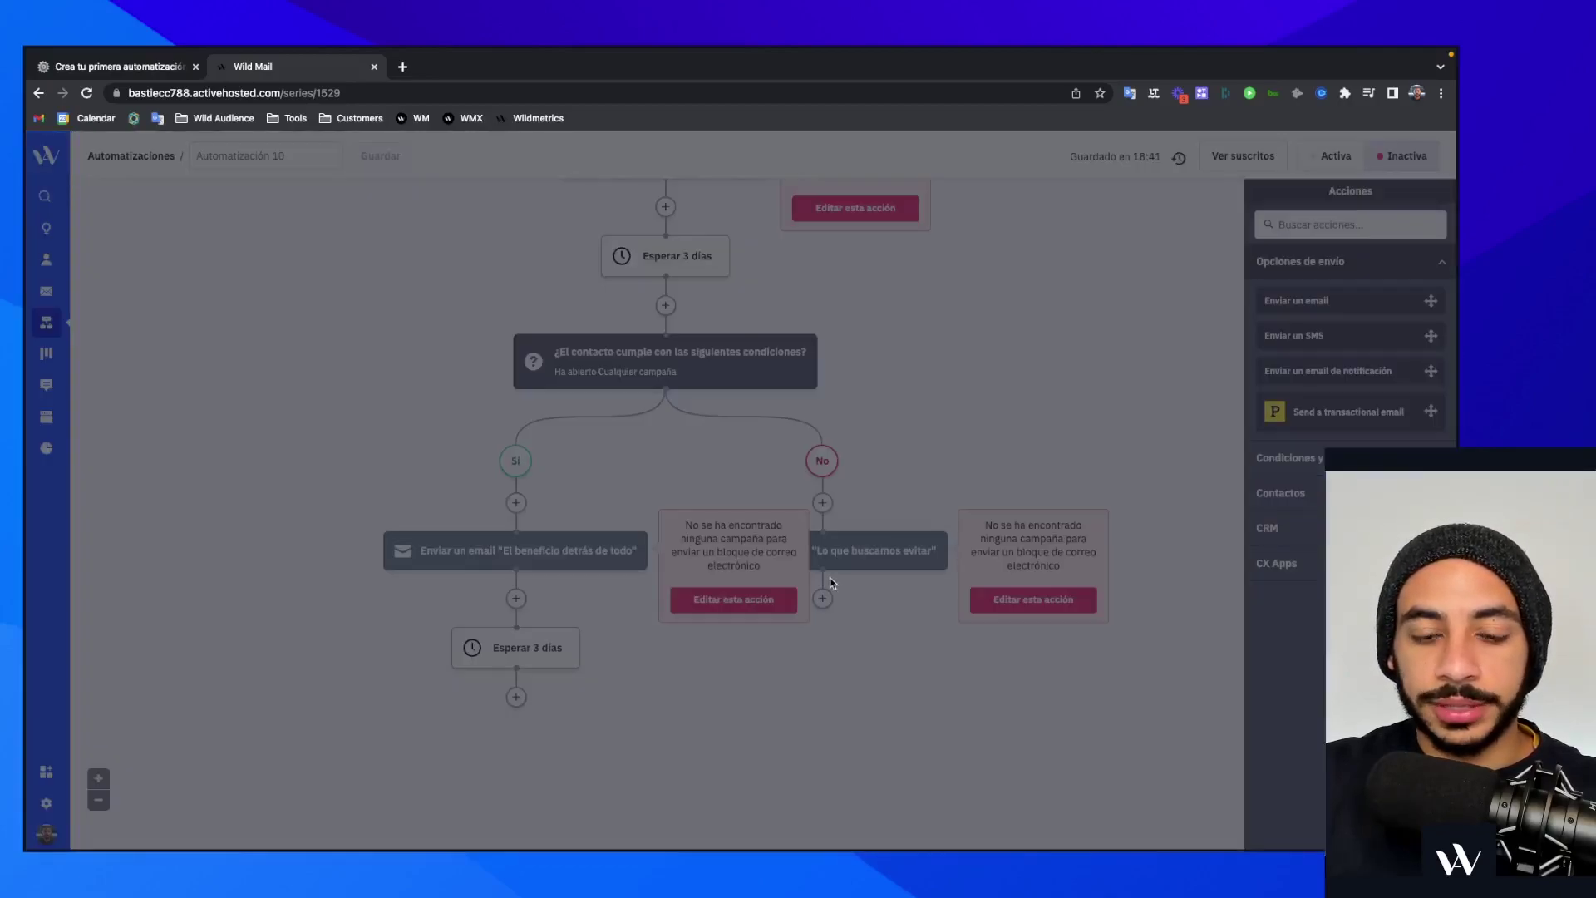
pyautogui.click(790, 595)
pyautogui.click(814, 702)
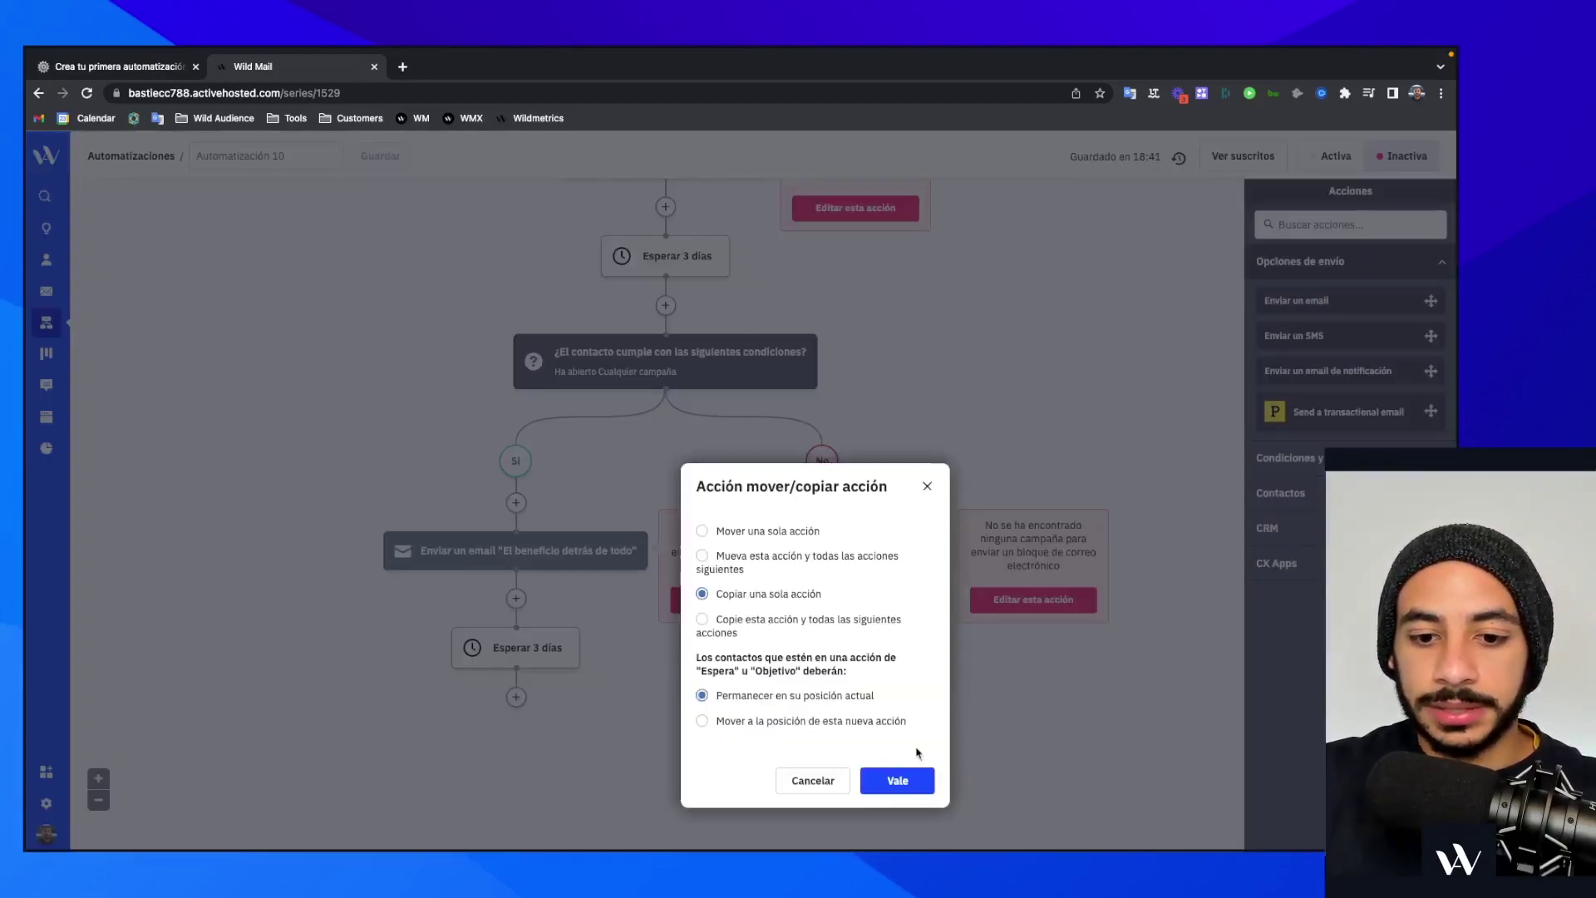
pyautogui.click(901, 777)
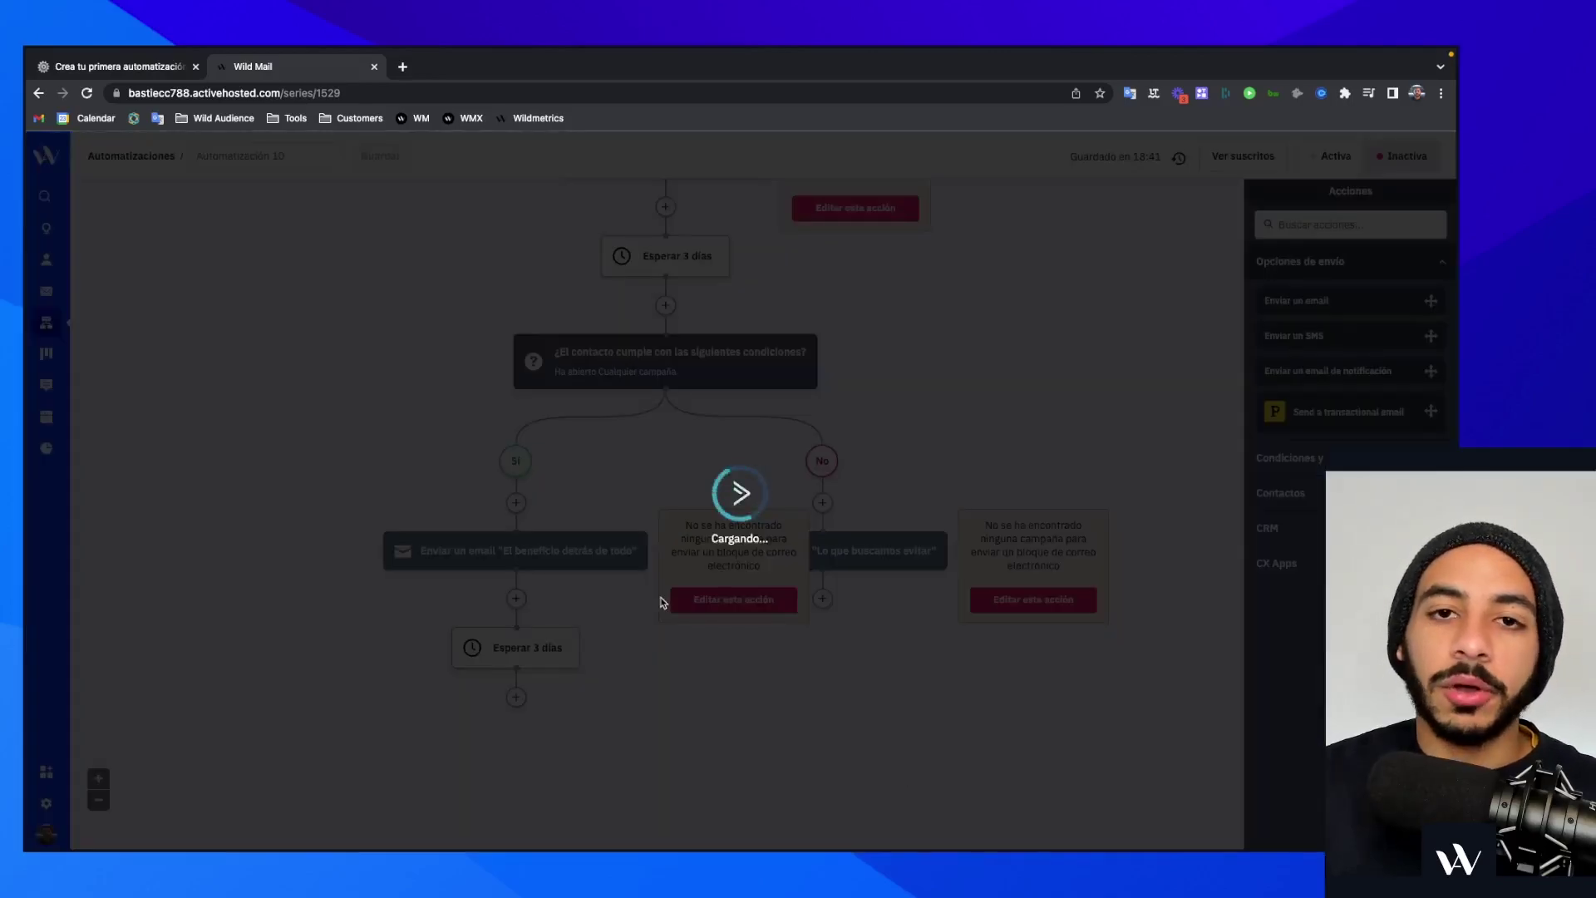
# Copy only the "El beneficio detrás de todo" email to the end of the Sí branch, after its 3-day wait
pyautogui.moveTo(509, 544)
pyautogui.moveTo(510, 545); pyautogui.dragTo(530, 707)
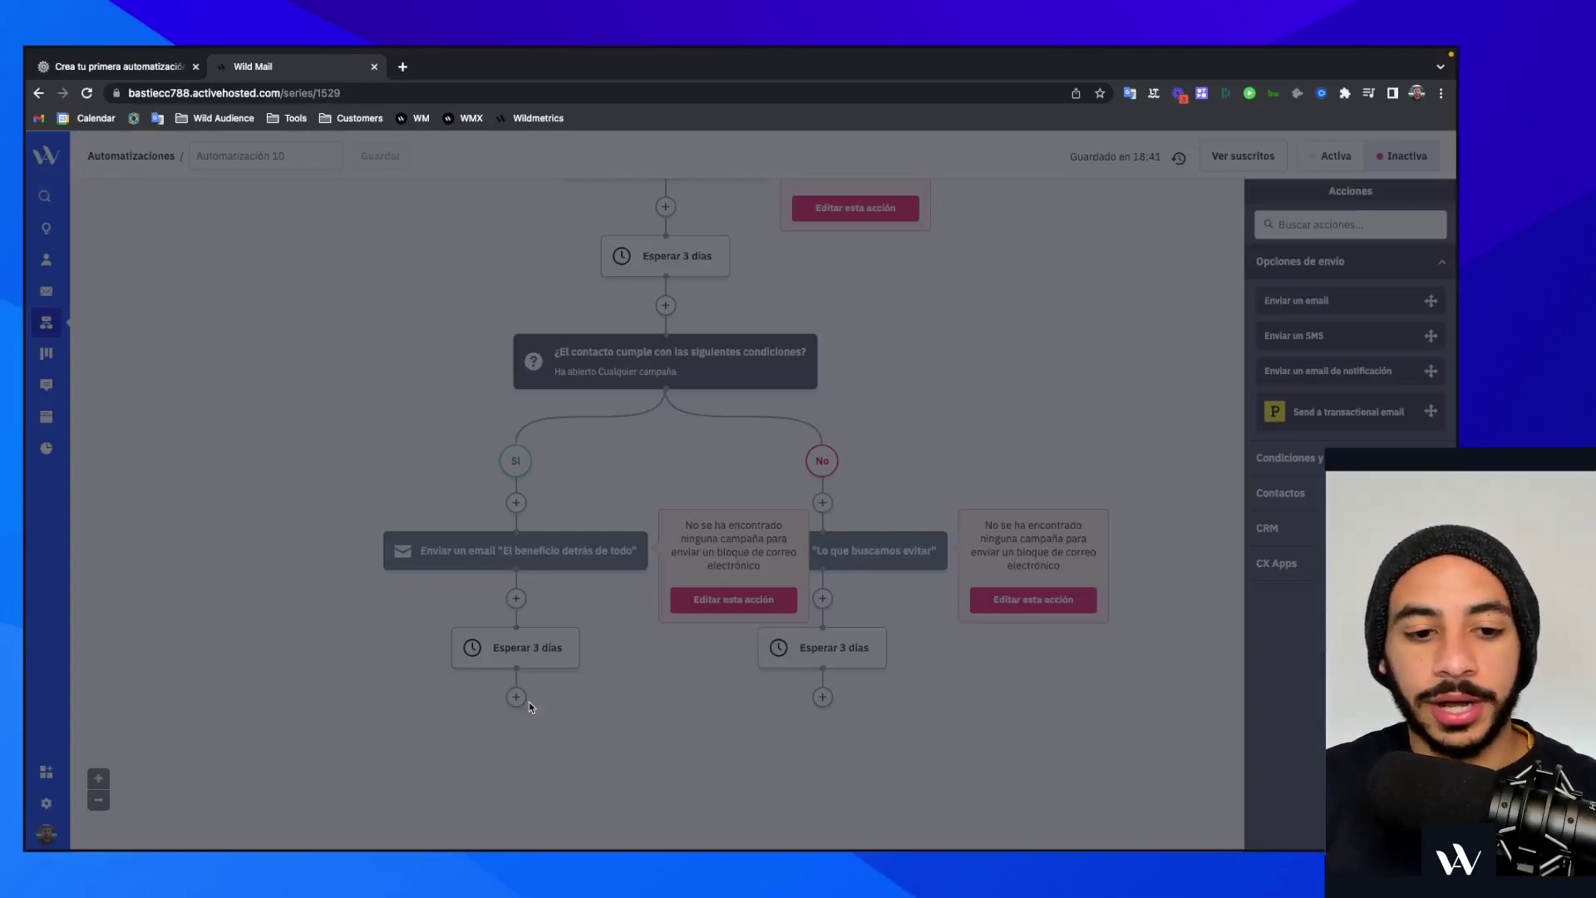
pyautogui.click(449, 695)
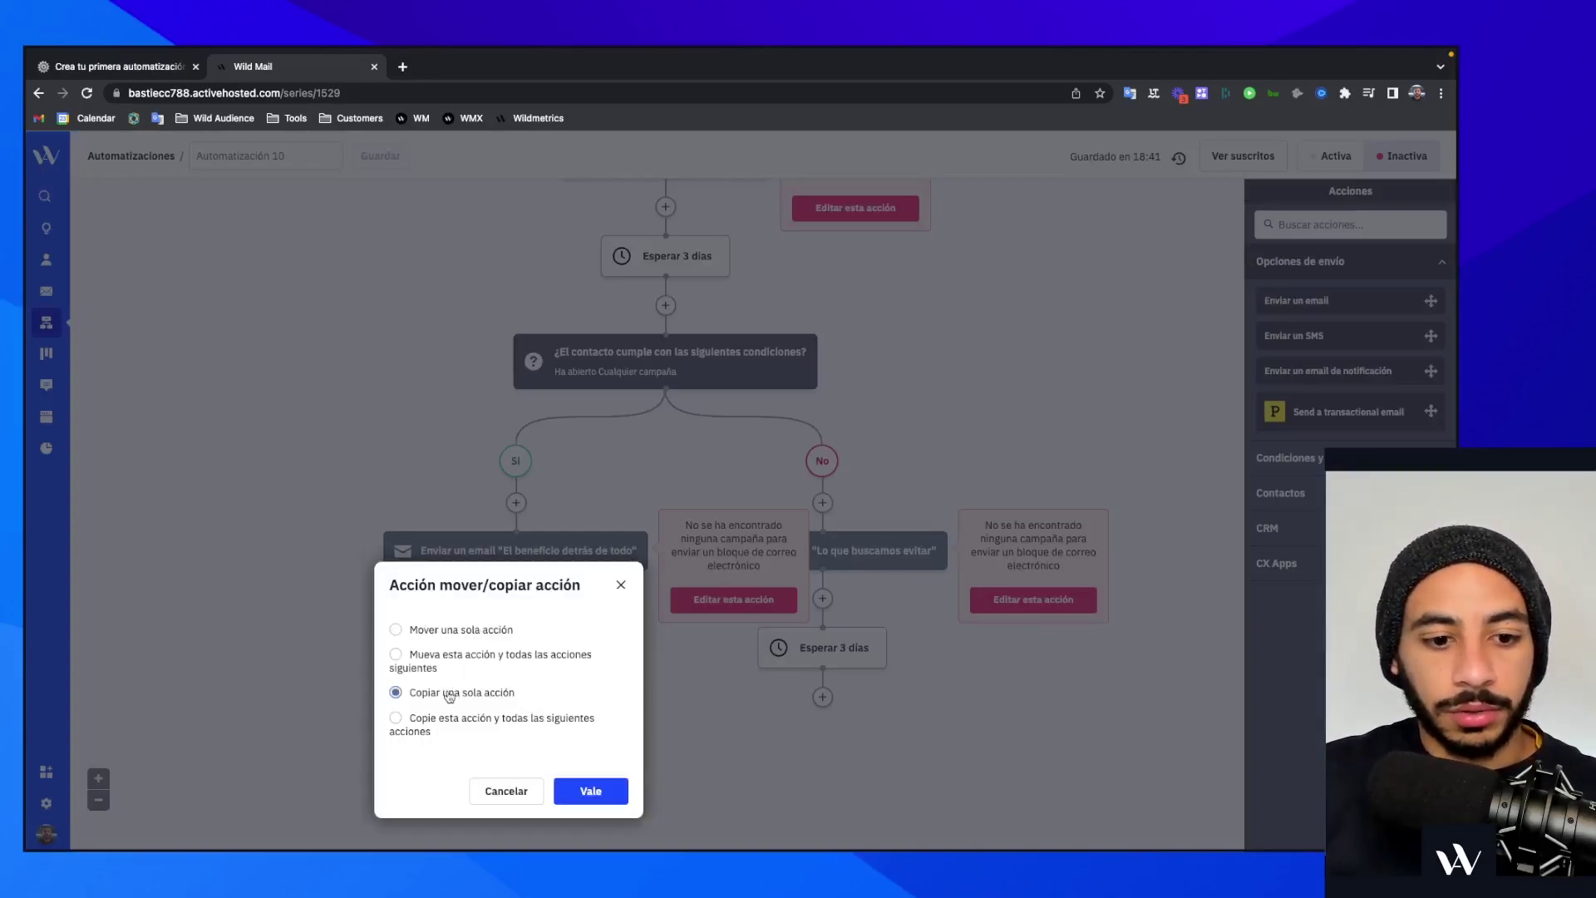
pyautogui.click(594, 792)
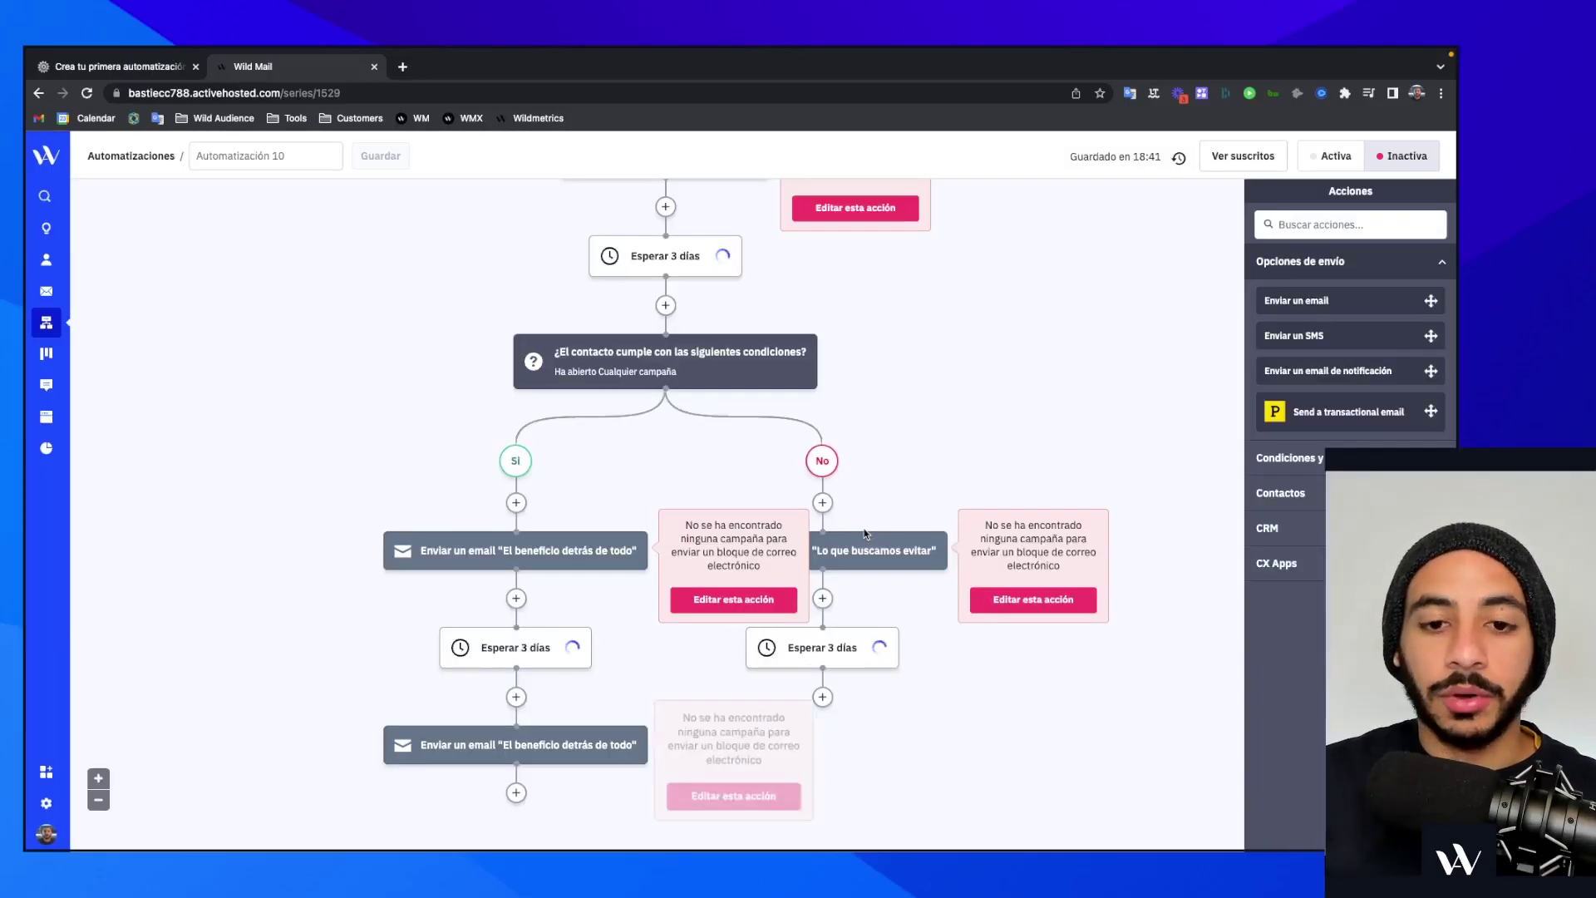
# Copy only the "Lo que buscamos evitar" email to the end of the No branch, after its 3-day wait
pyautogui.moveTo(922, 511); pyautogui.dragTo(876, 708)
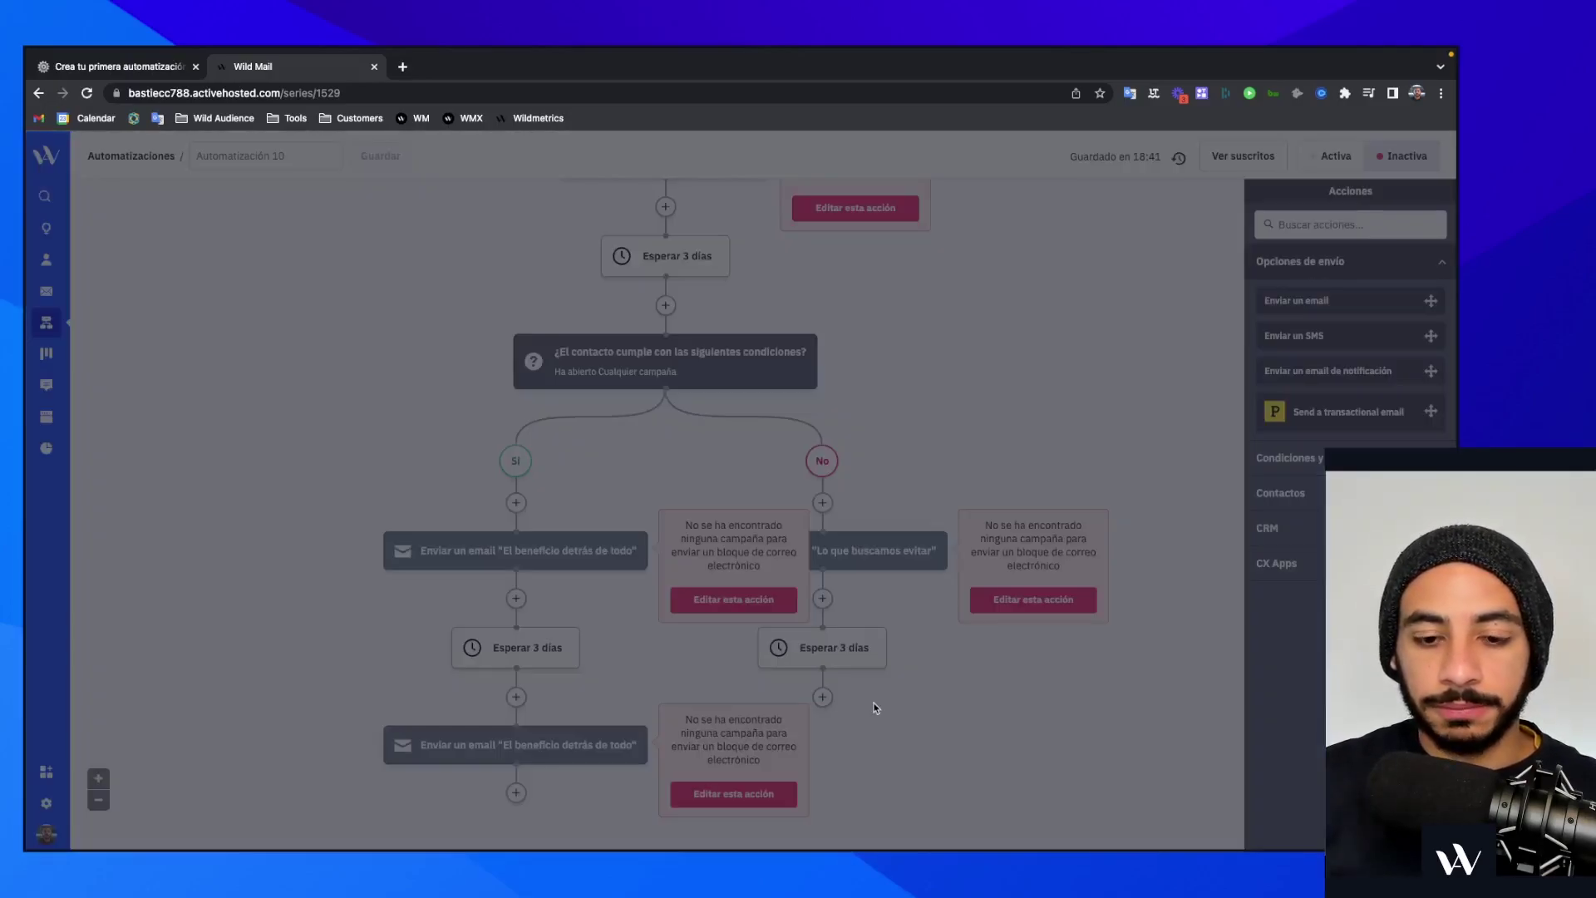
pyautogui.click(808, 701)
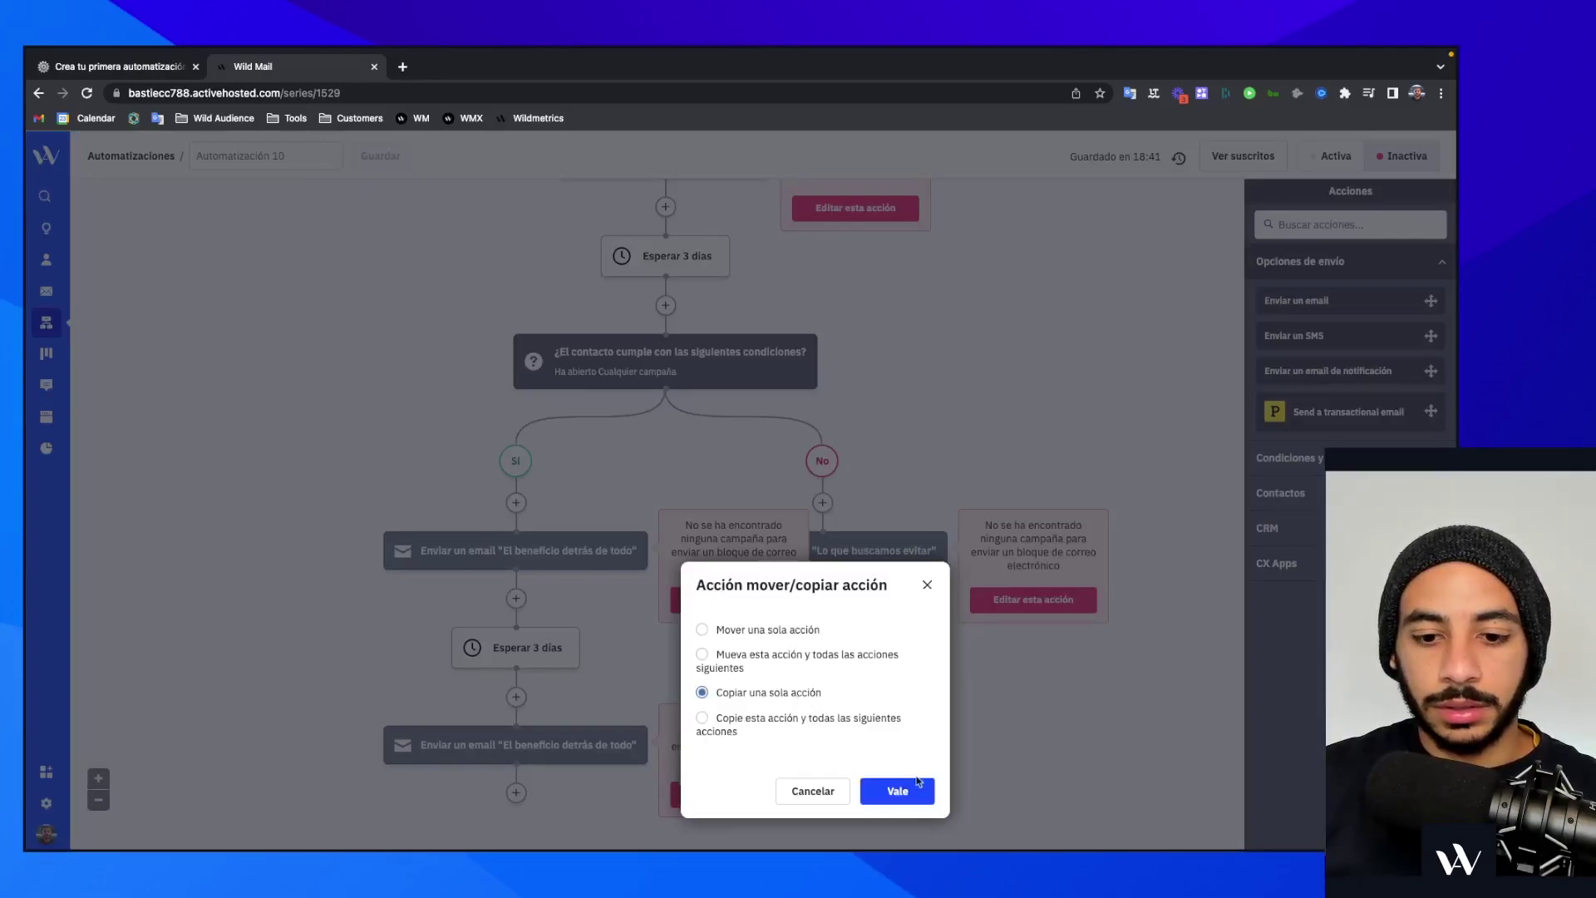
pyautogui.click(904, 790)
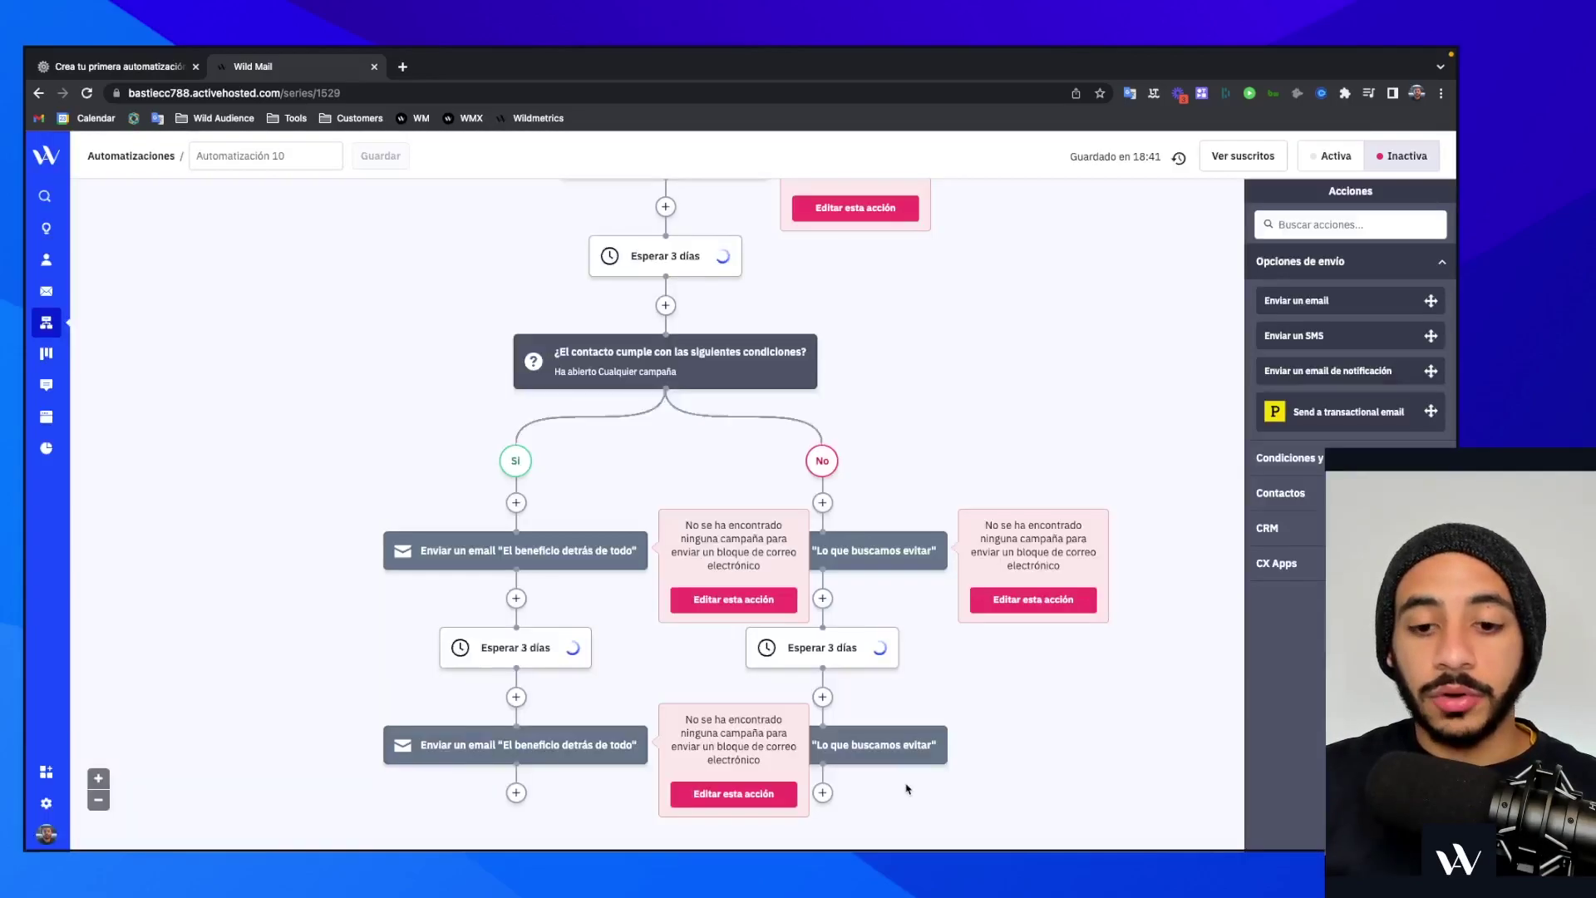
# Add a wait for a specified period of 4 days after the second "El beneficio detrás de todo" email in the Sí branch
pyautogui.scroll(6, 907, 789)
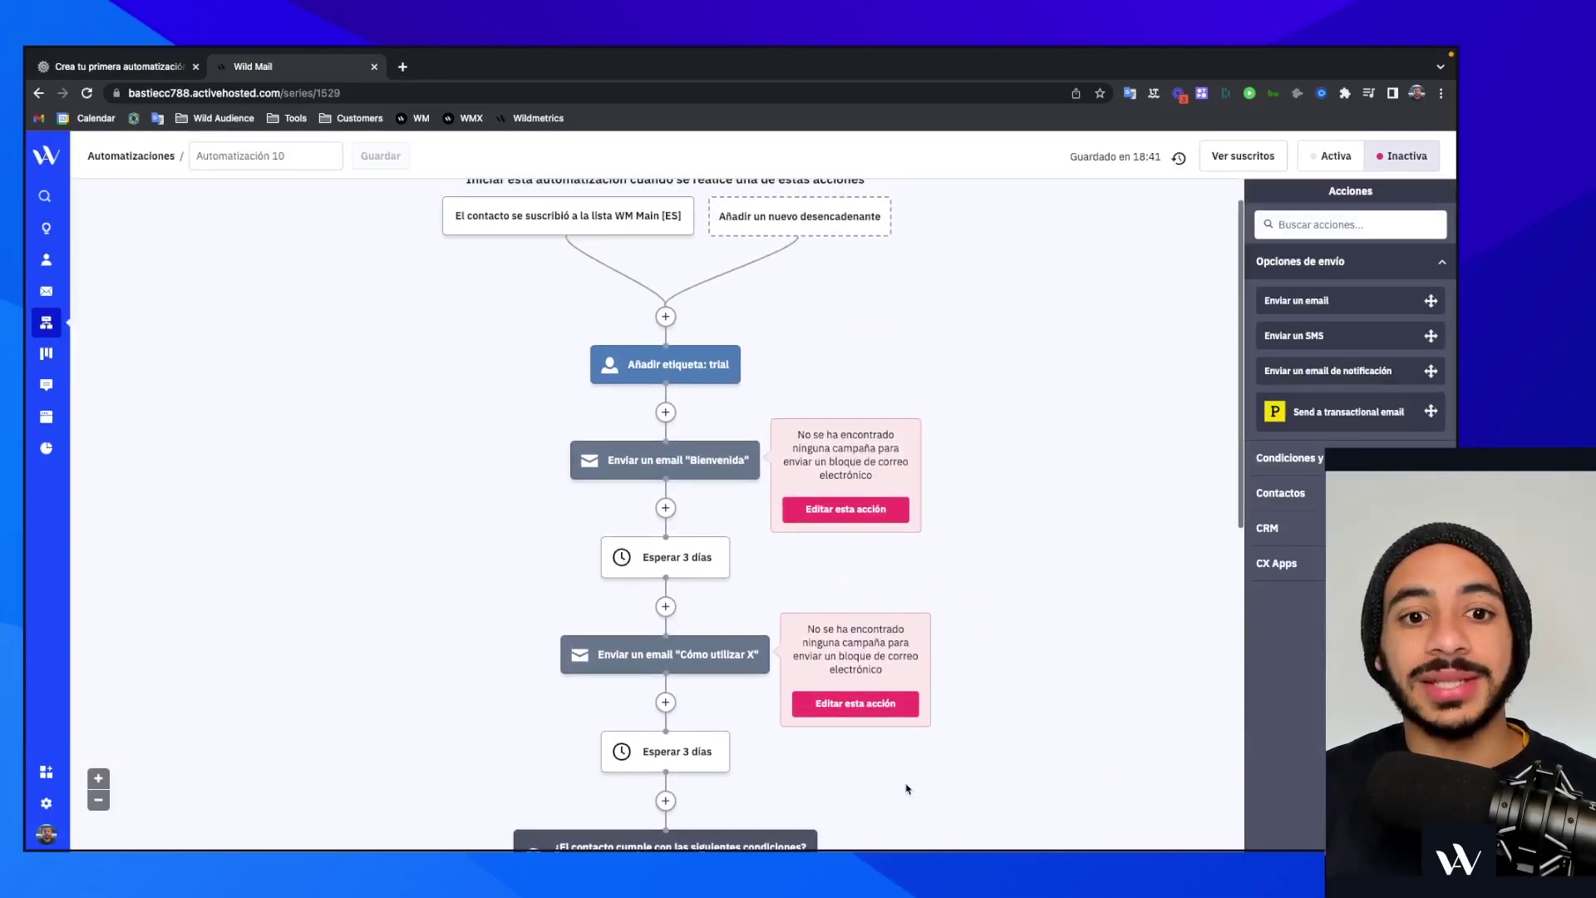
pyautogui.scroll(-6, 907, 789)
pyautogui.scroll(-1, 907, 788)
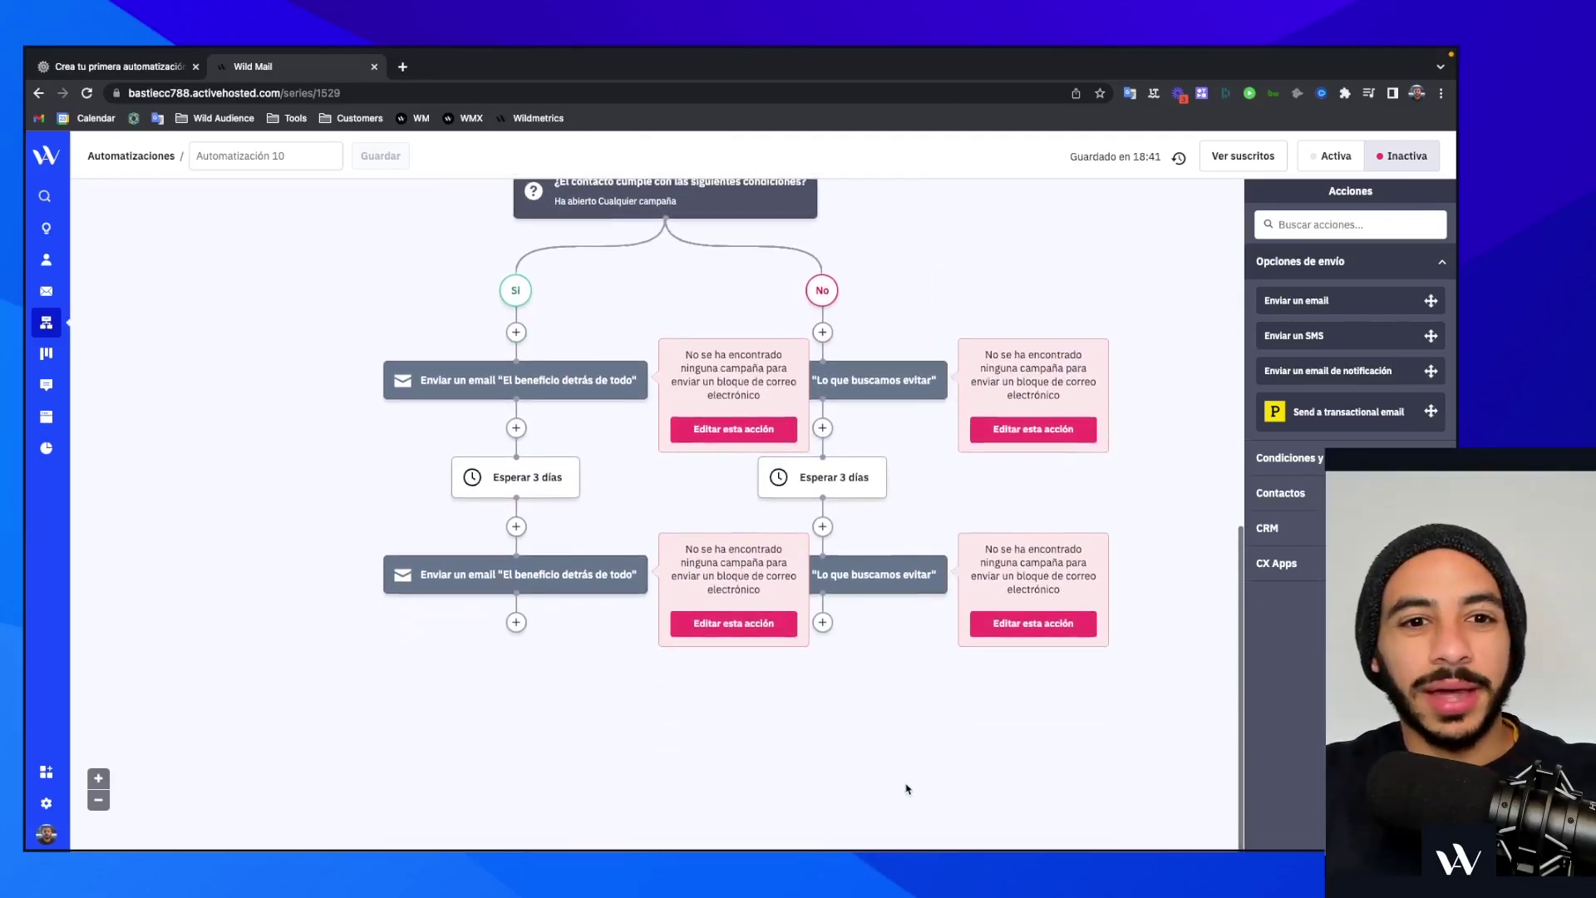
pyautogui.click(516, 621)
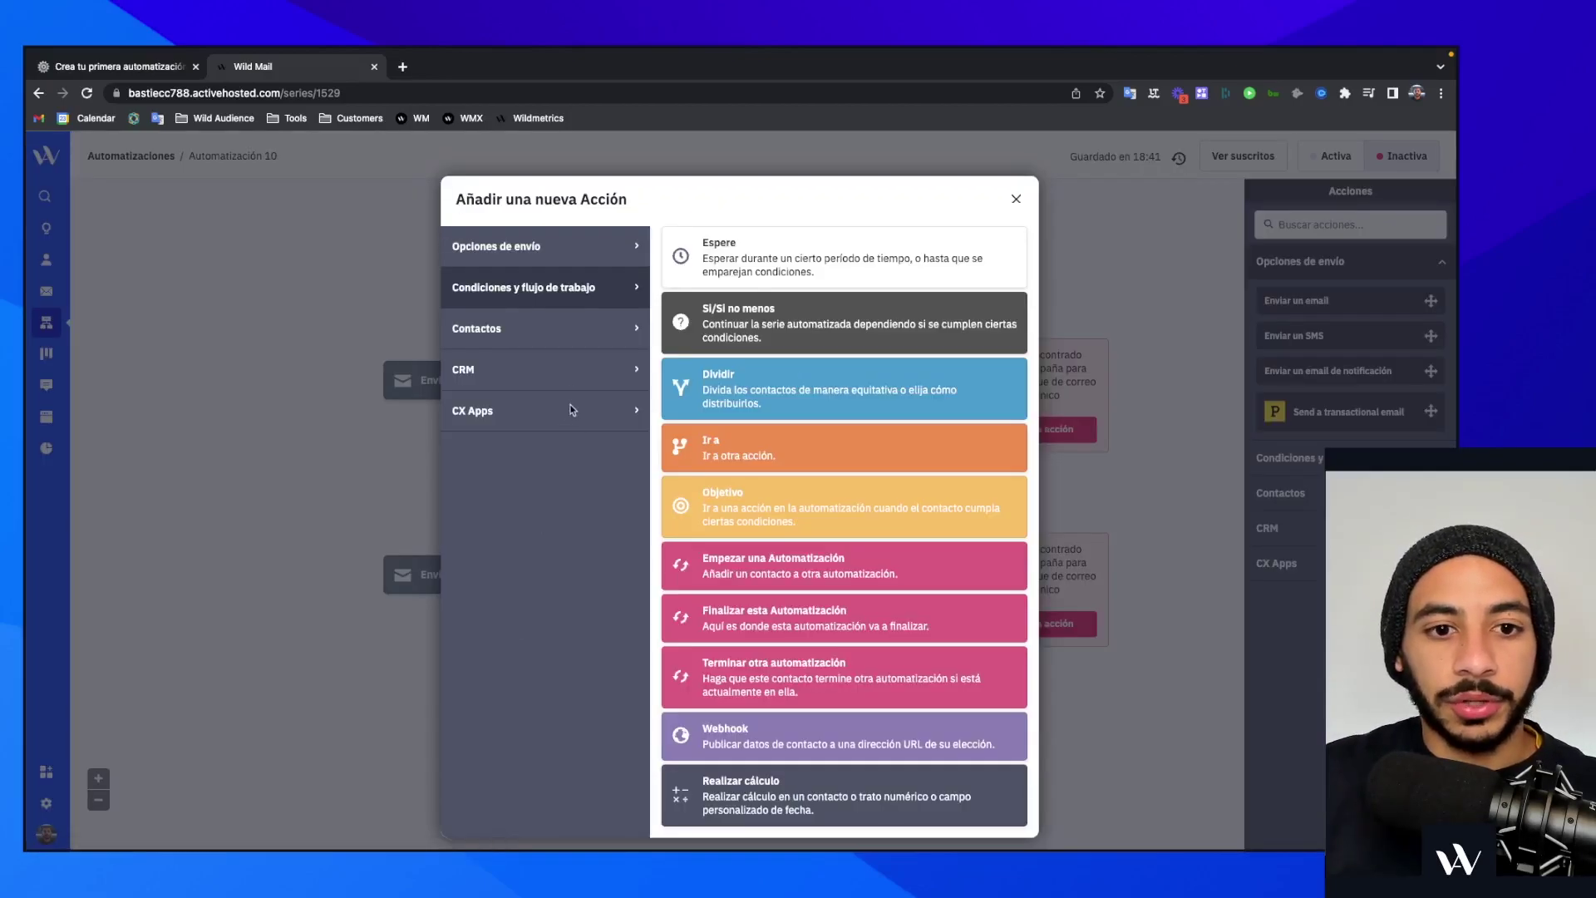
pyautogui.click(719, 264)
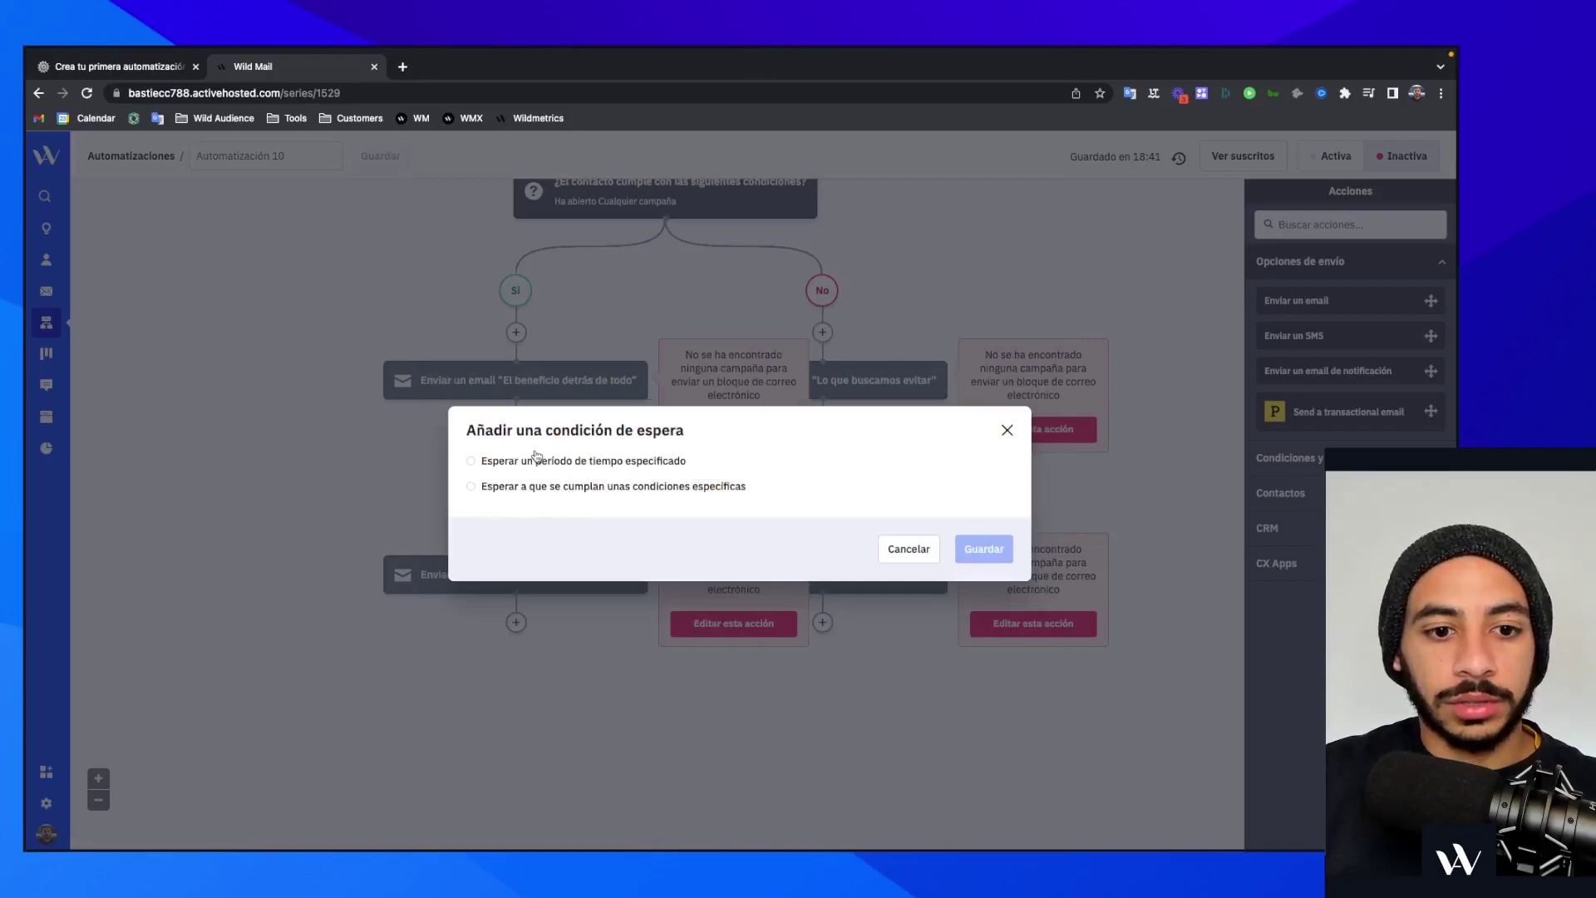
pyautogui.click(471, 462)
pyautogui.press('BackSpace')
pyautogui.write('4')
pyautogui.click(985, 562)
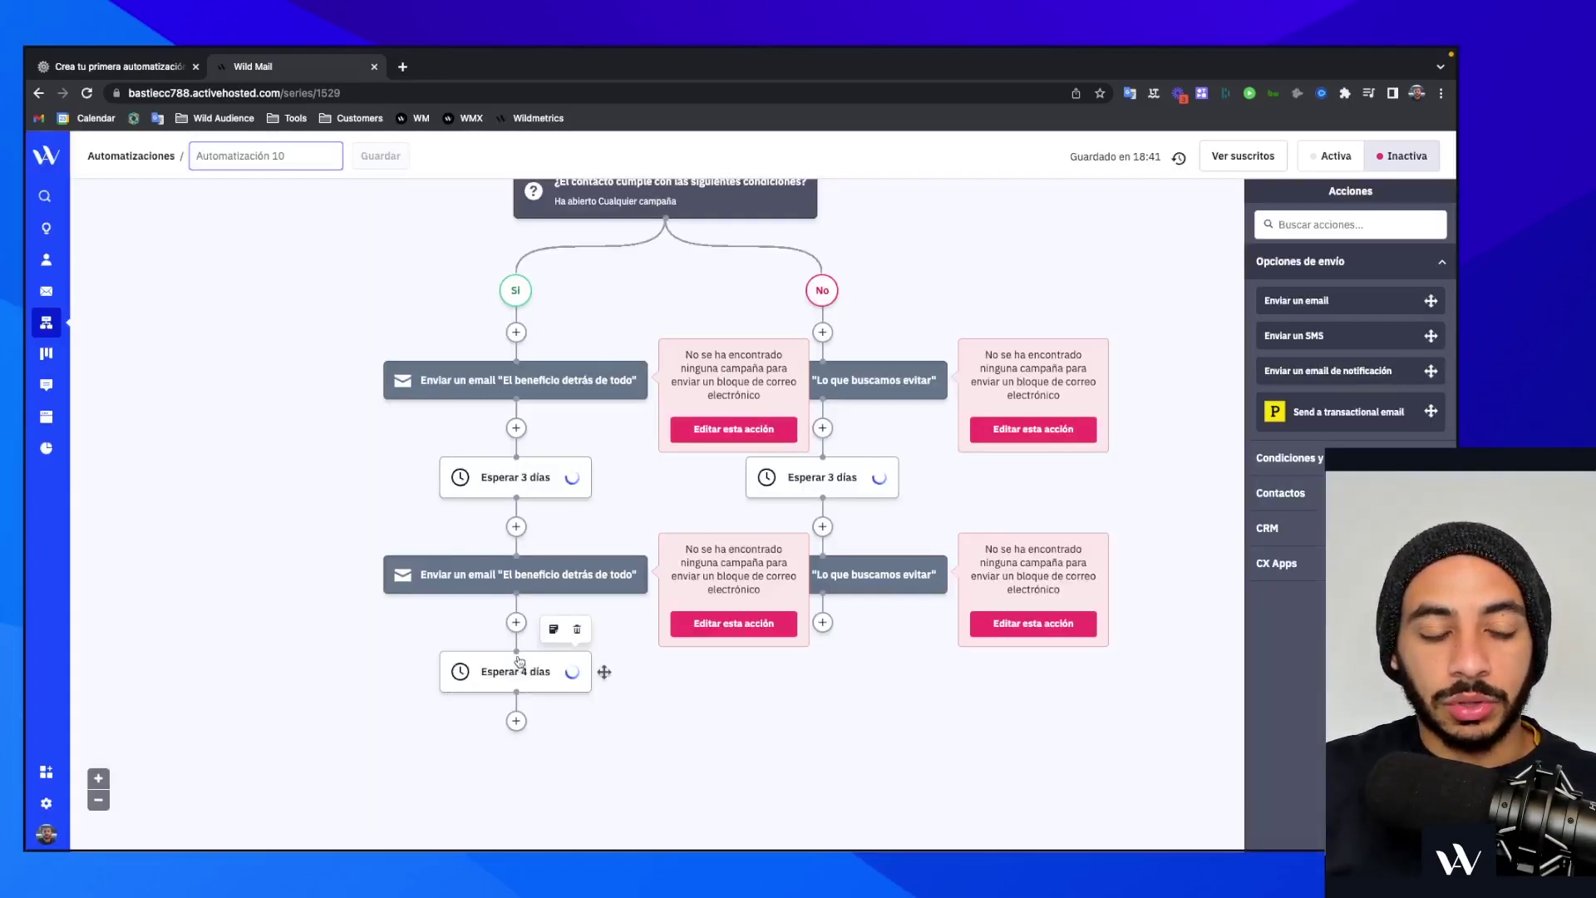
# Copy only the 4-day wait to the end of the No branch, keeping waiting contacts in their current position
pyautogui.moveTo(532, 671); pyautogui.dragTo(940, 645)
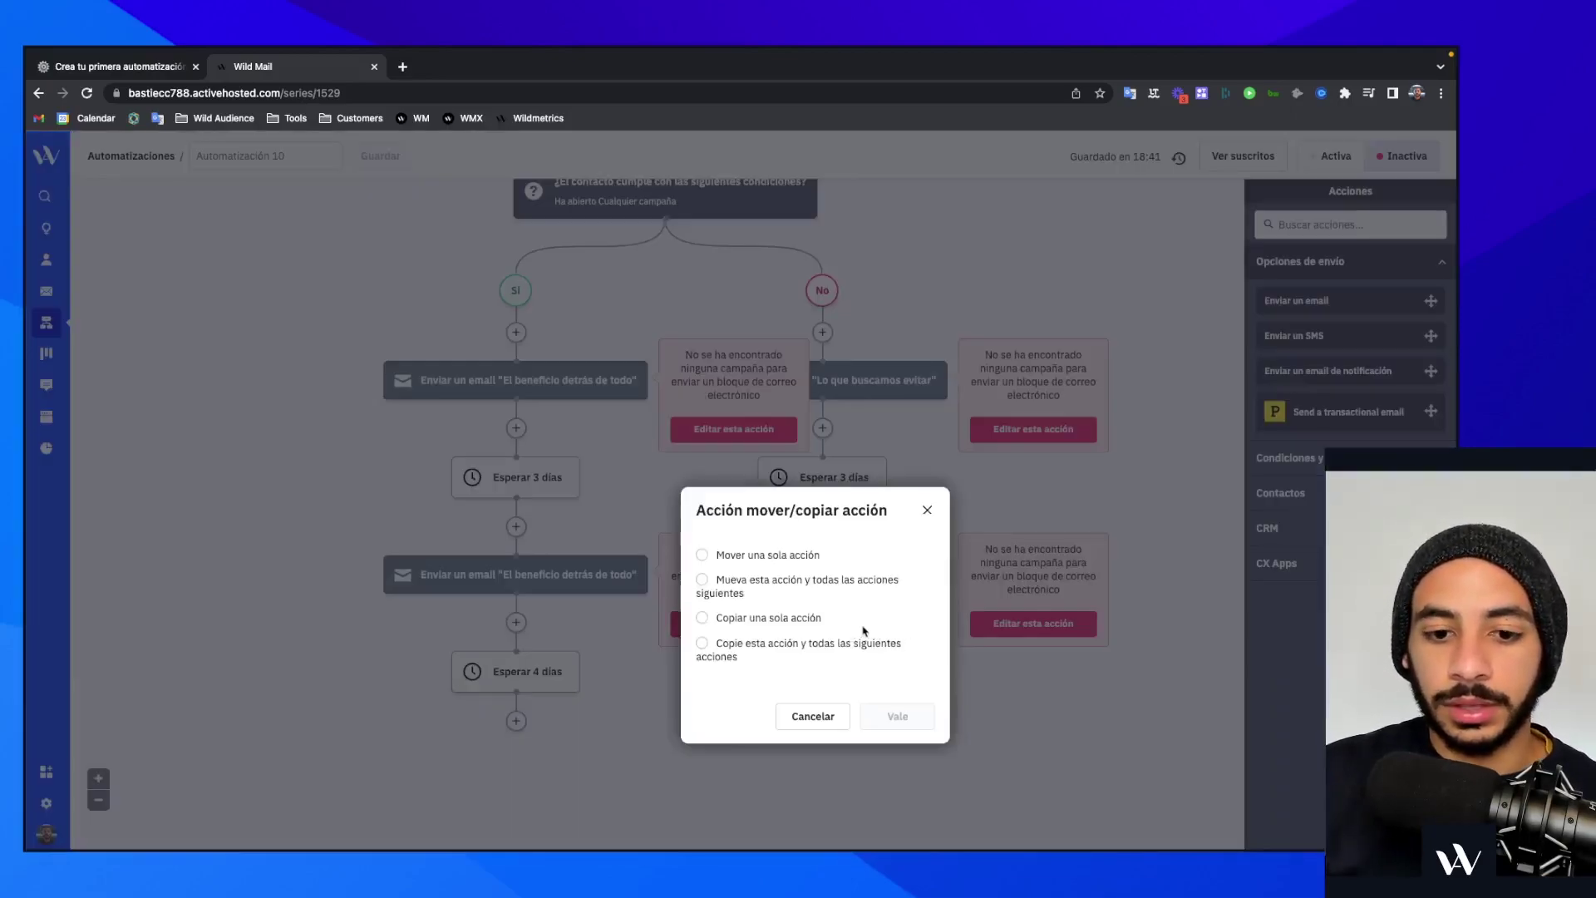
pyautogui.click(831, 620)
pyautogui.click(766, 719)
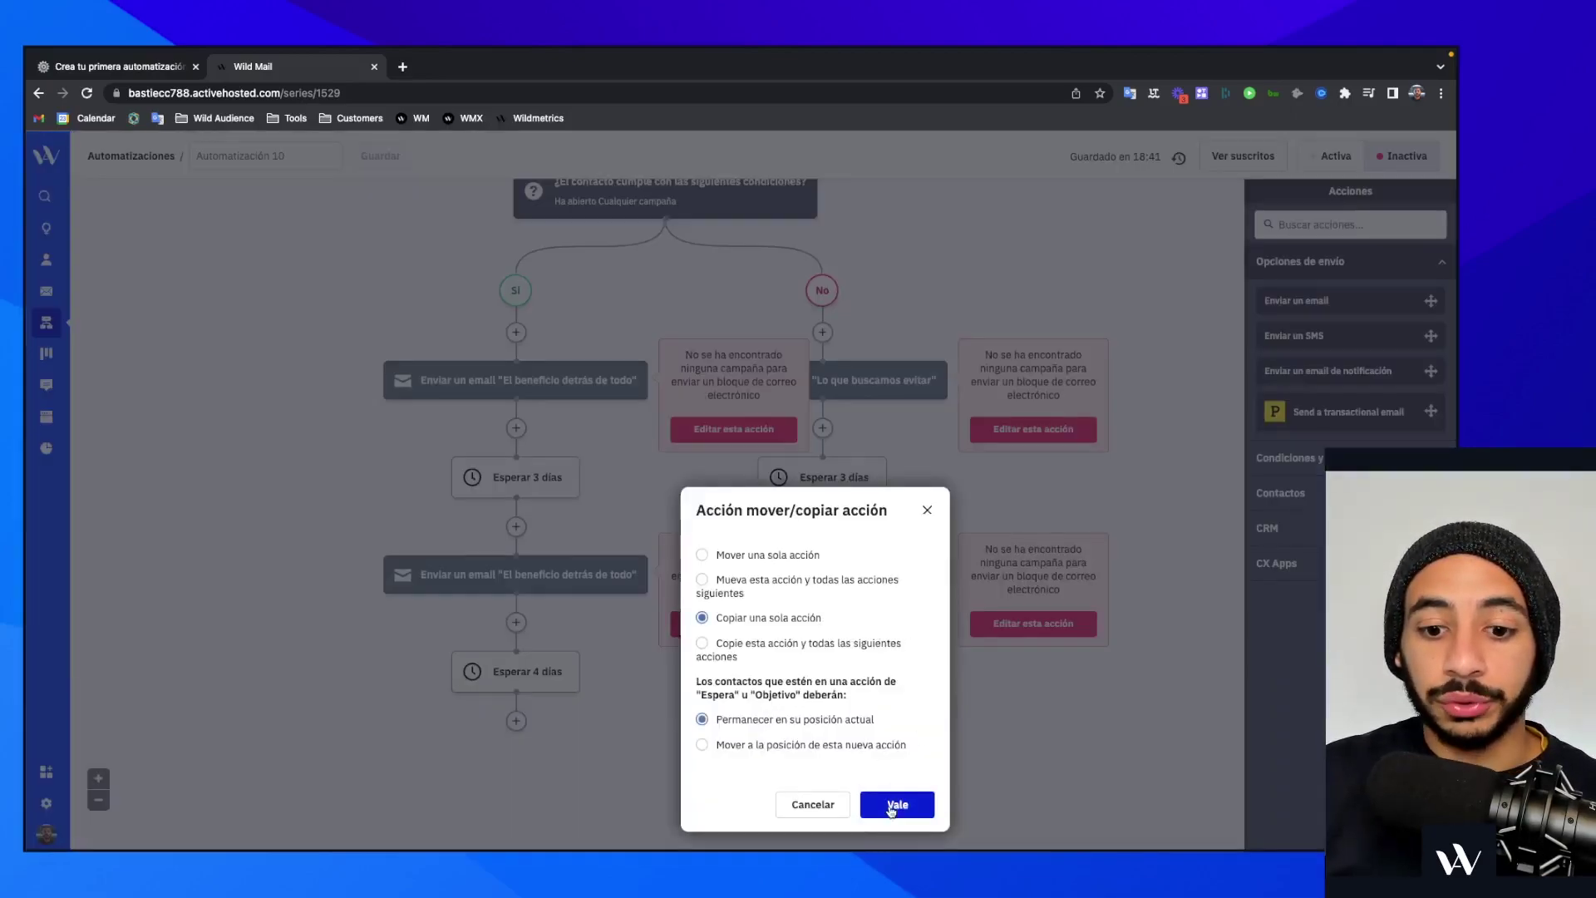
pyautogui.click(886, 806)
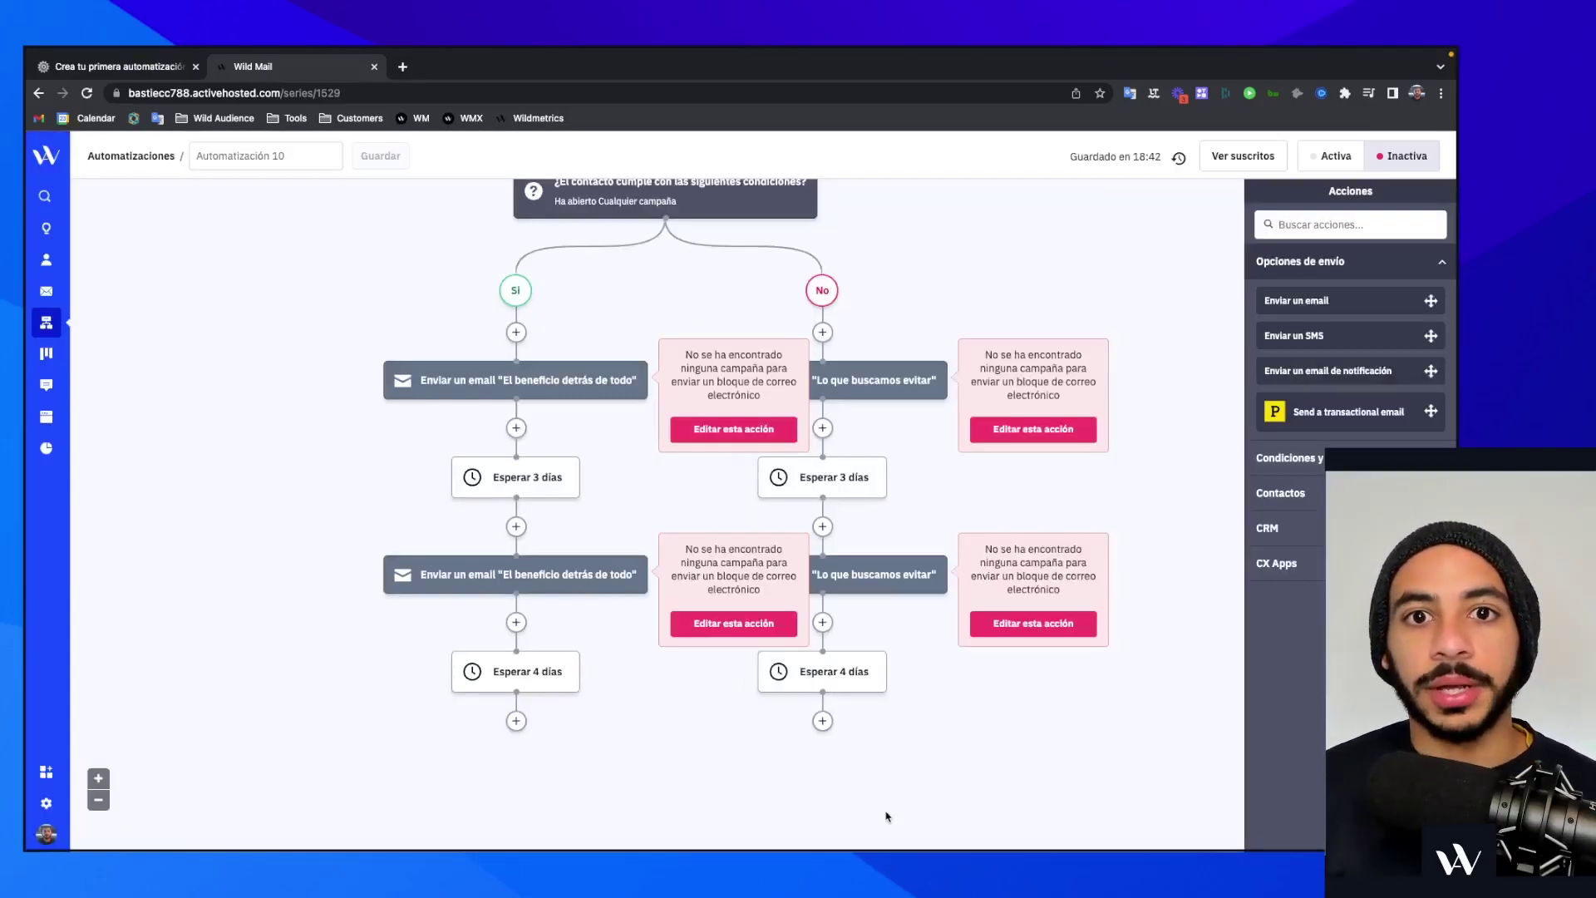
# Start adding an Objetivo action after the 4-day wait at the end of the Sí branch
pyautogui.scroll(8, 886, 816)
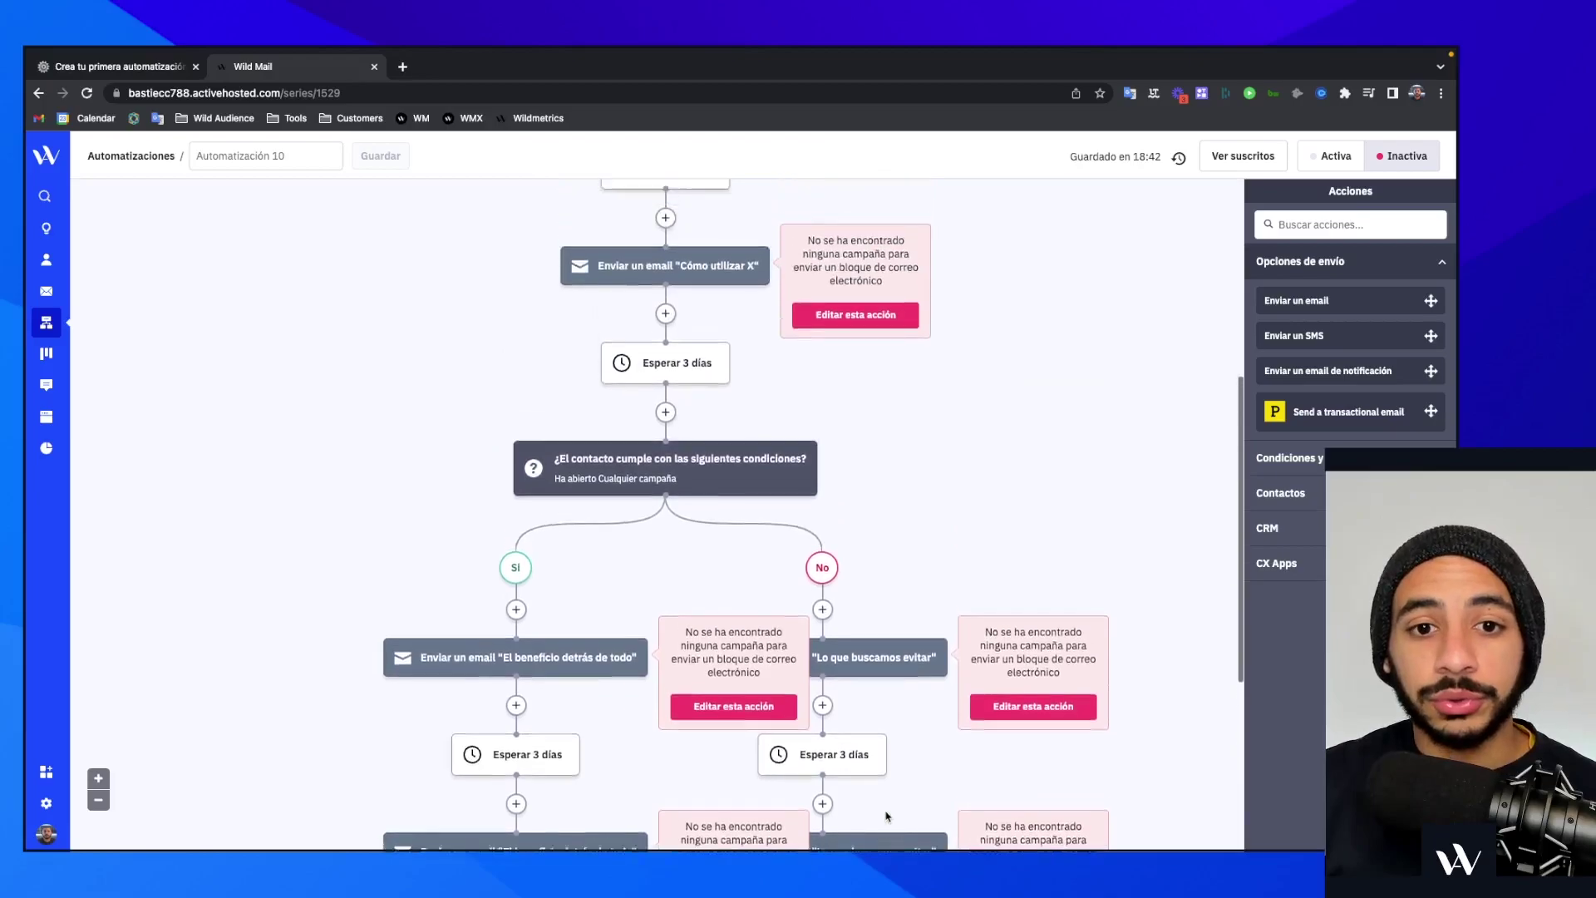
pyautogui.scroll(-5, 886, 816)
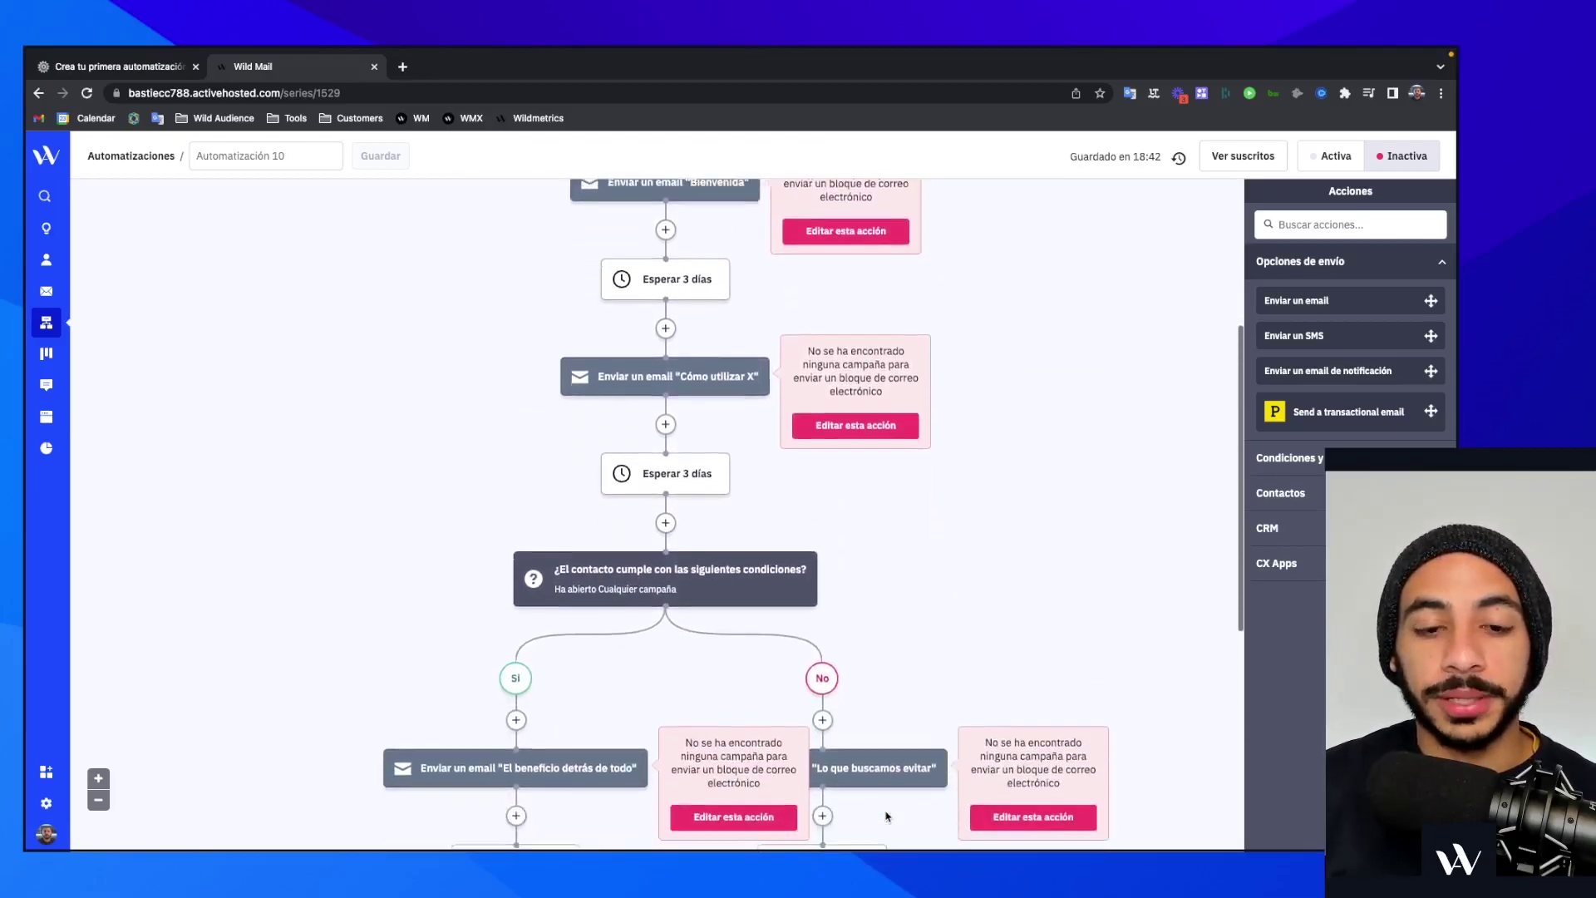
pyautogui.moveTo(696, 394)
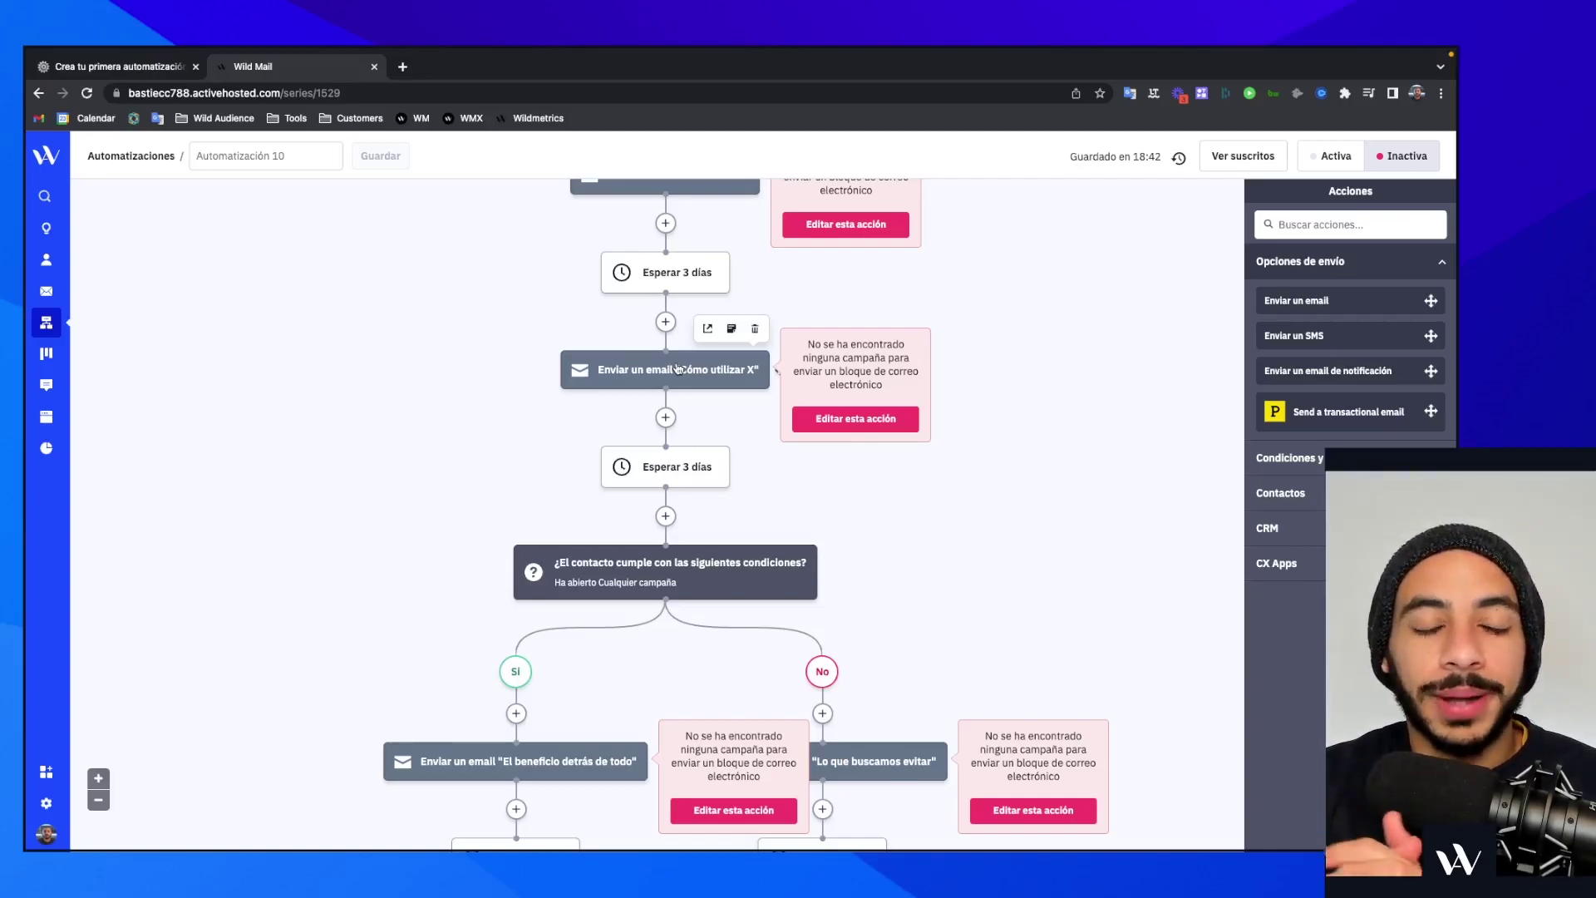
pyautogui.scroll(-5, 677, 368)
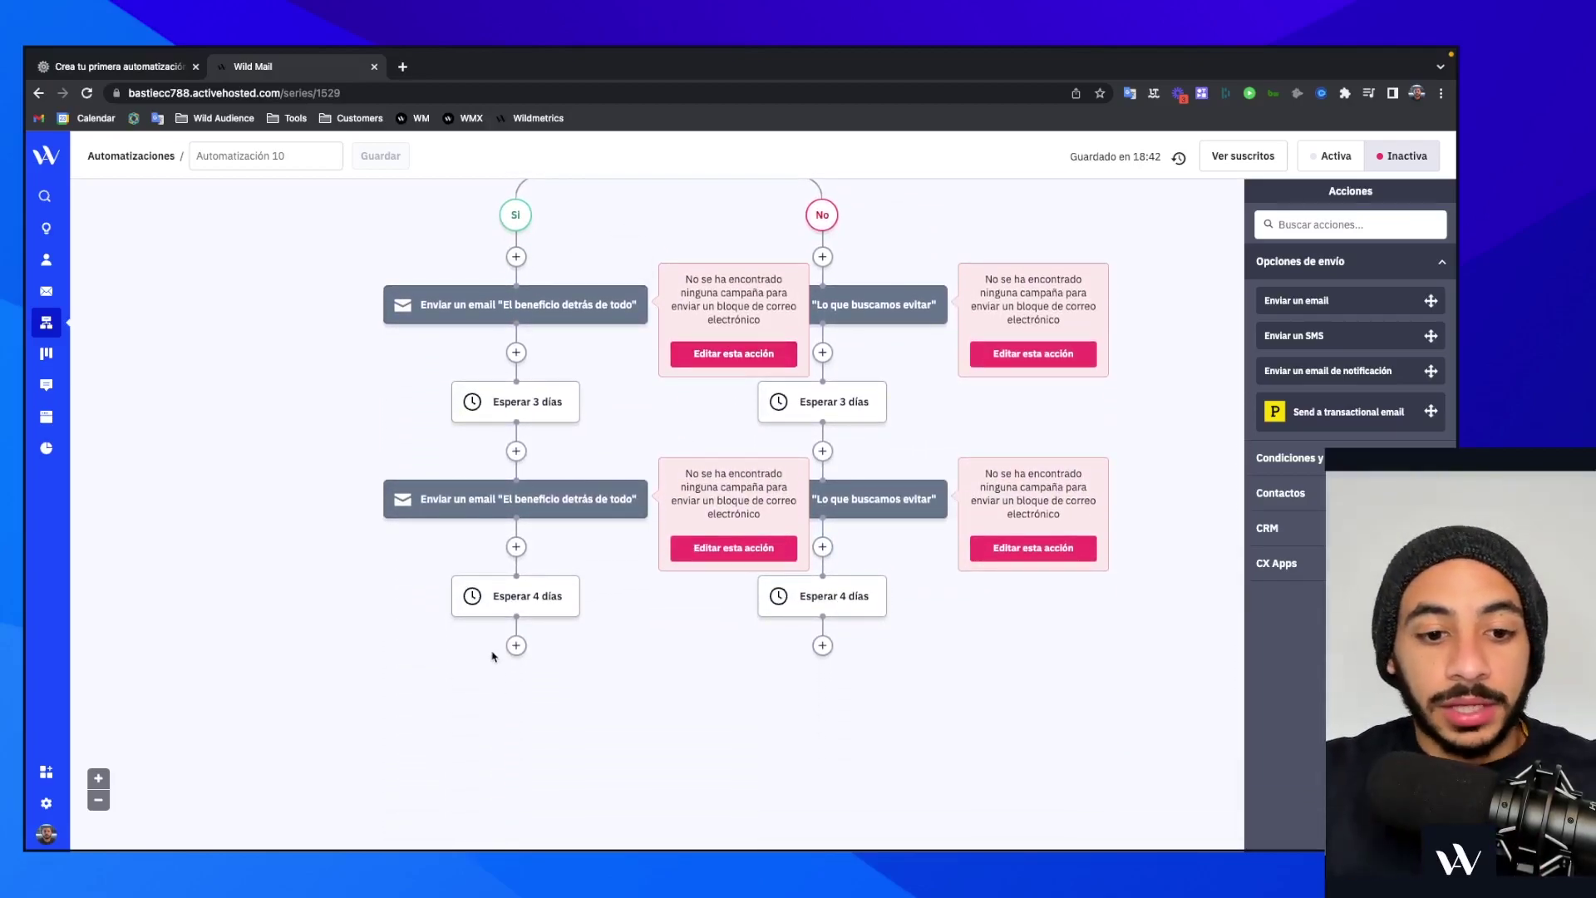
pyautogui.click(516, 646)
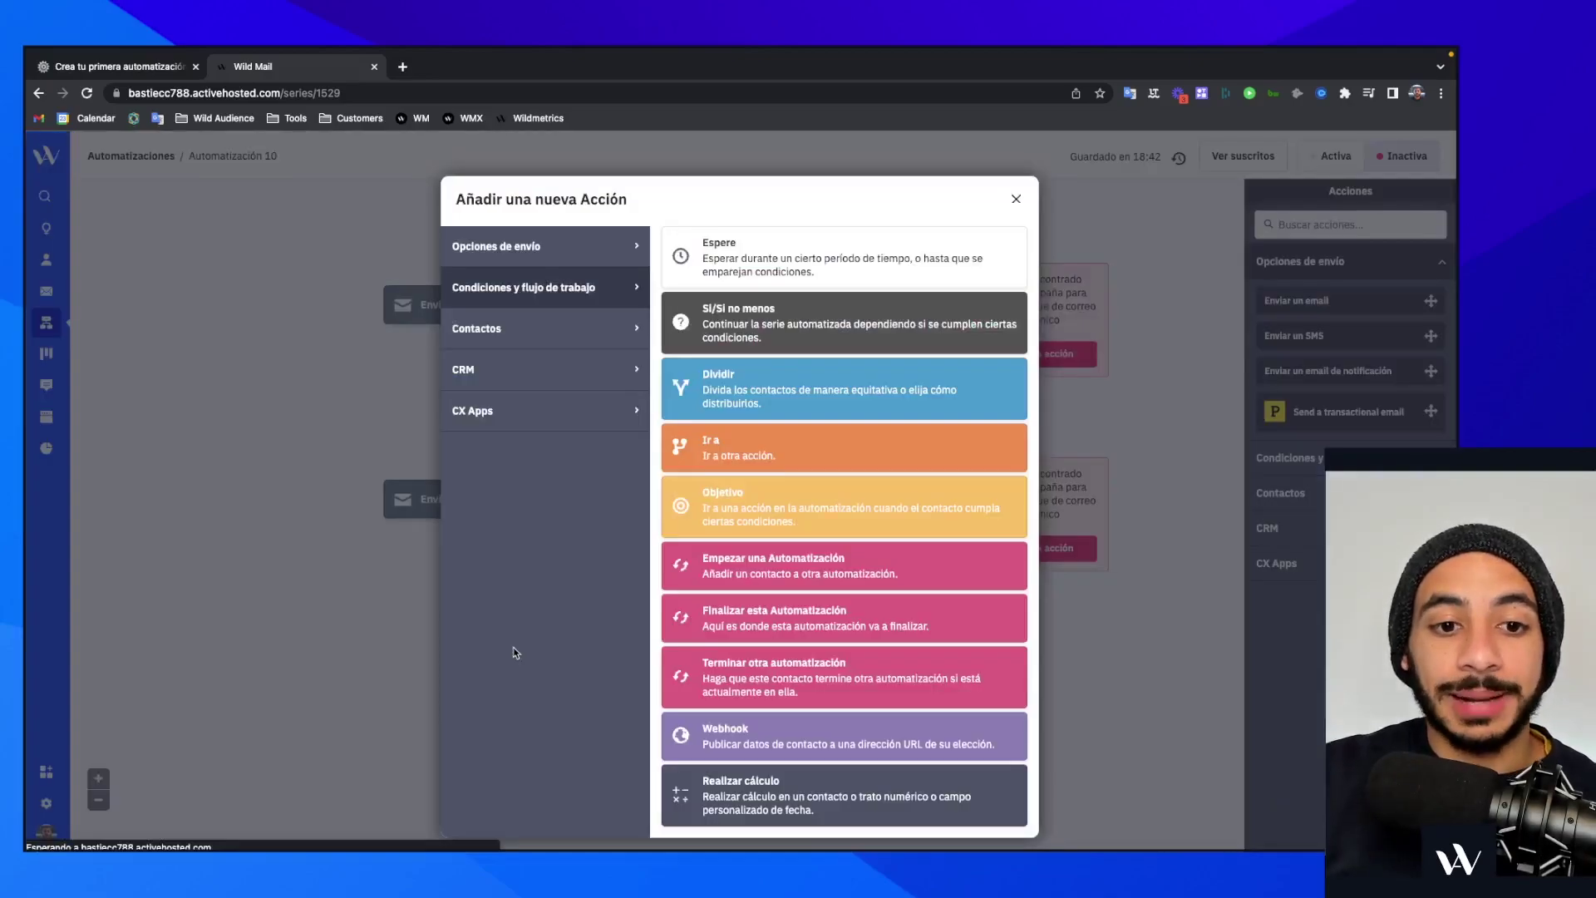
pyautogui.click(817, 524)
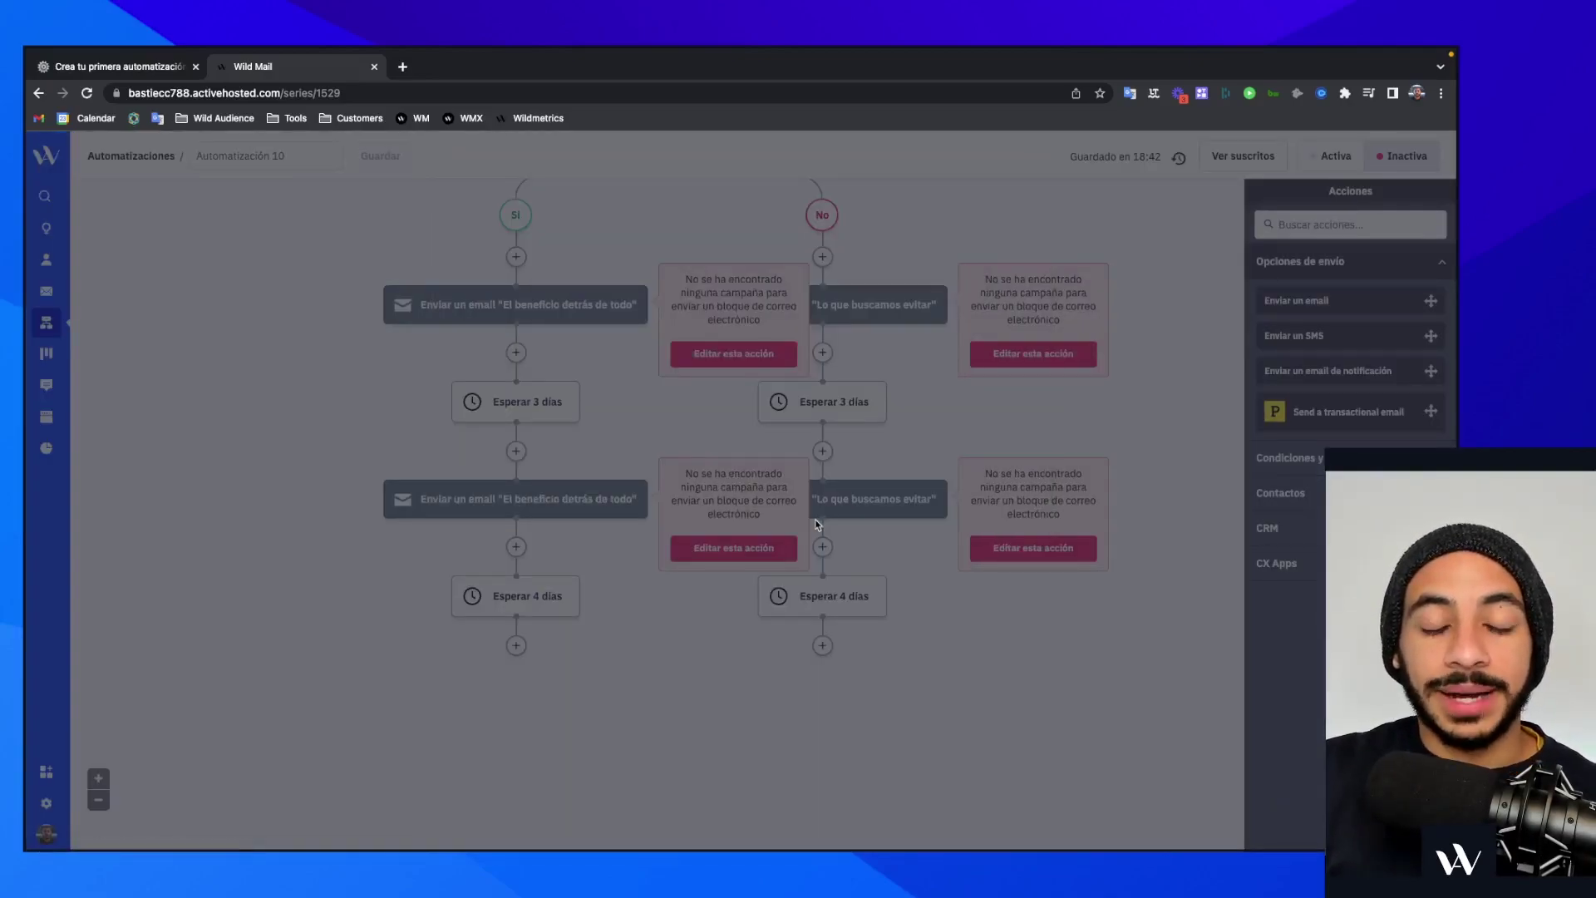